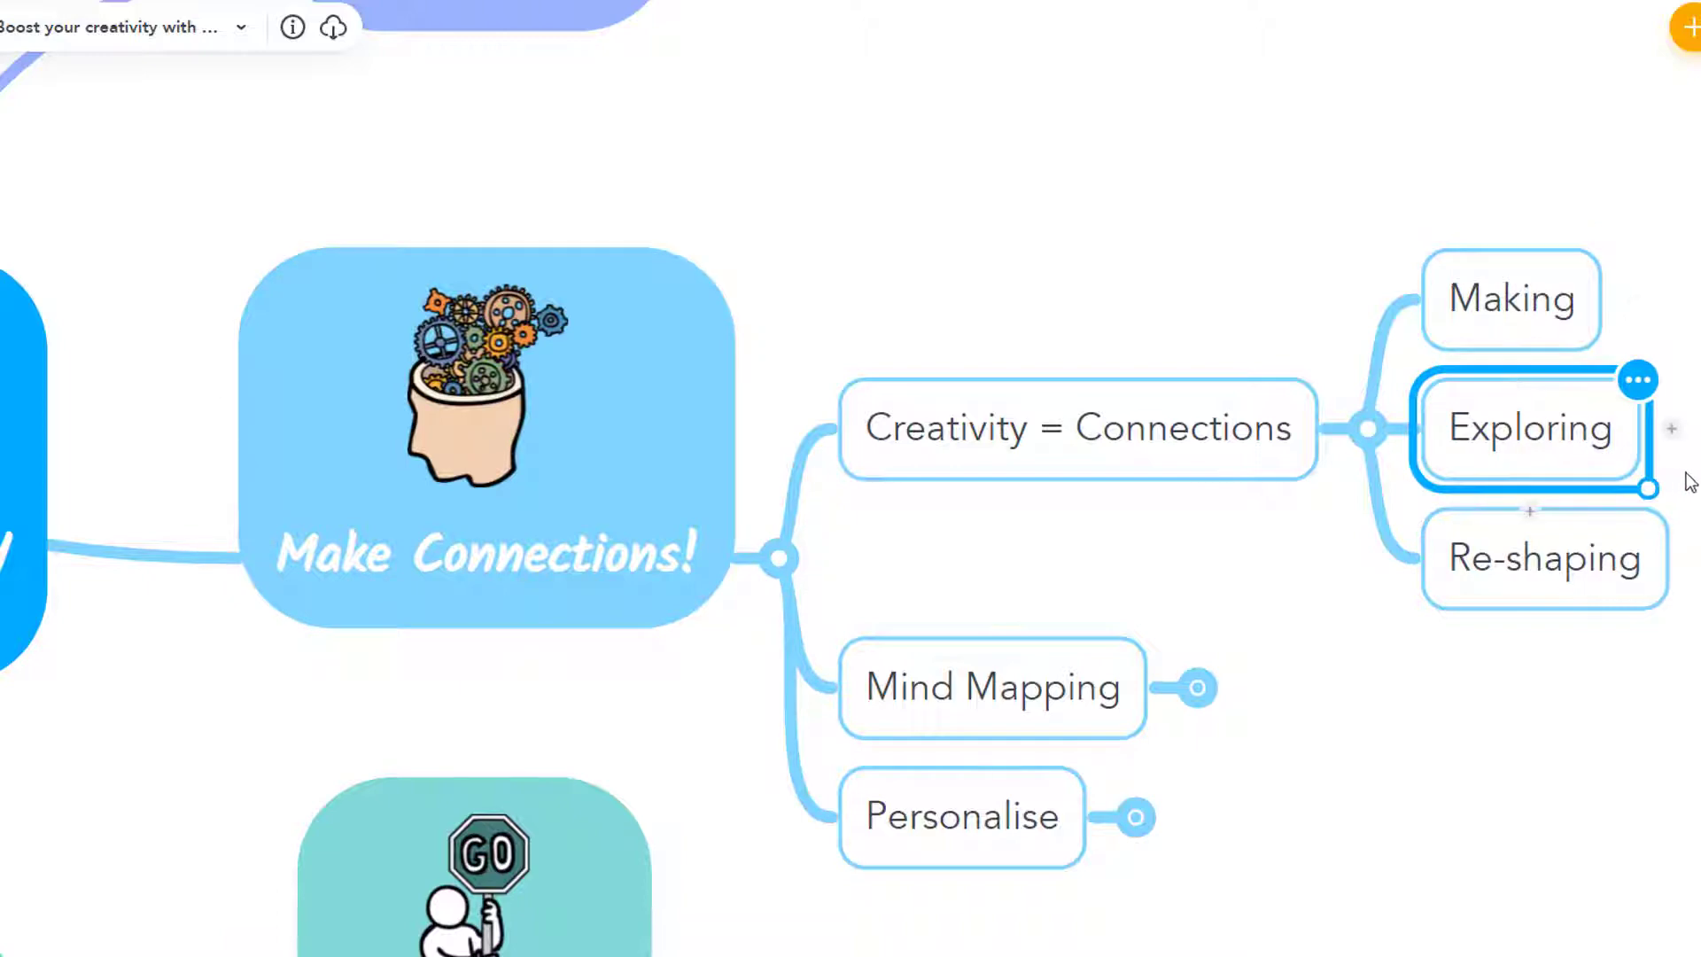
# Expand the Mind Mapping topic under Make Connections! and select its A connections catalyst! subtopic.
pyautogui.click(1625, 578)
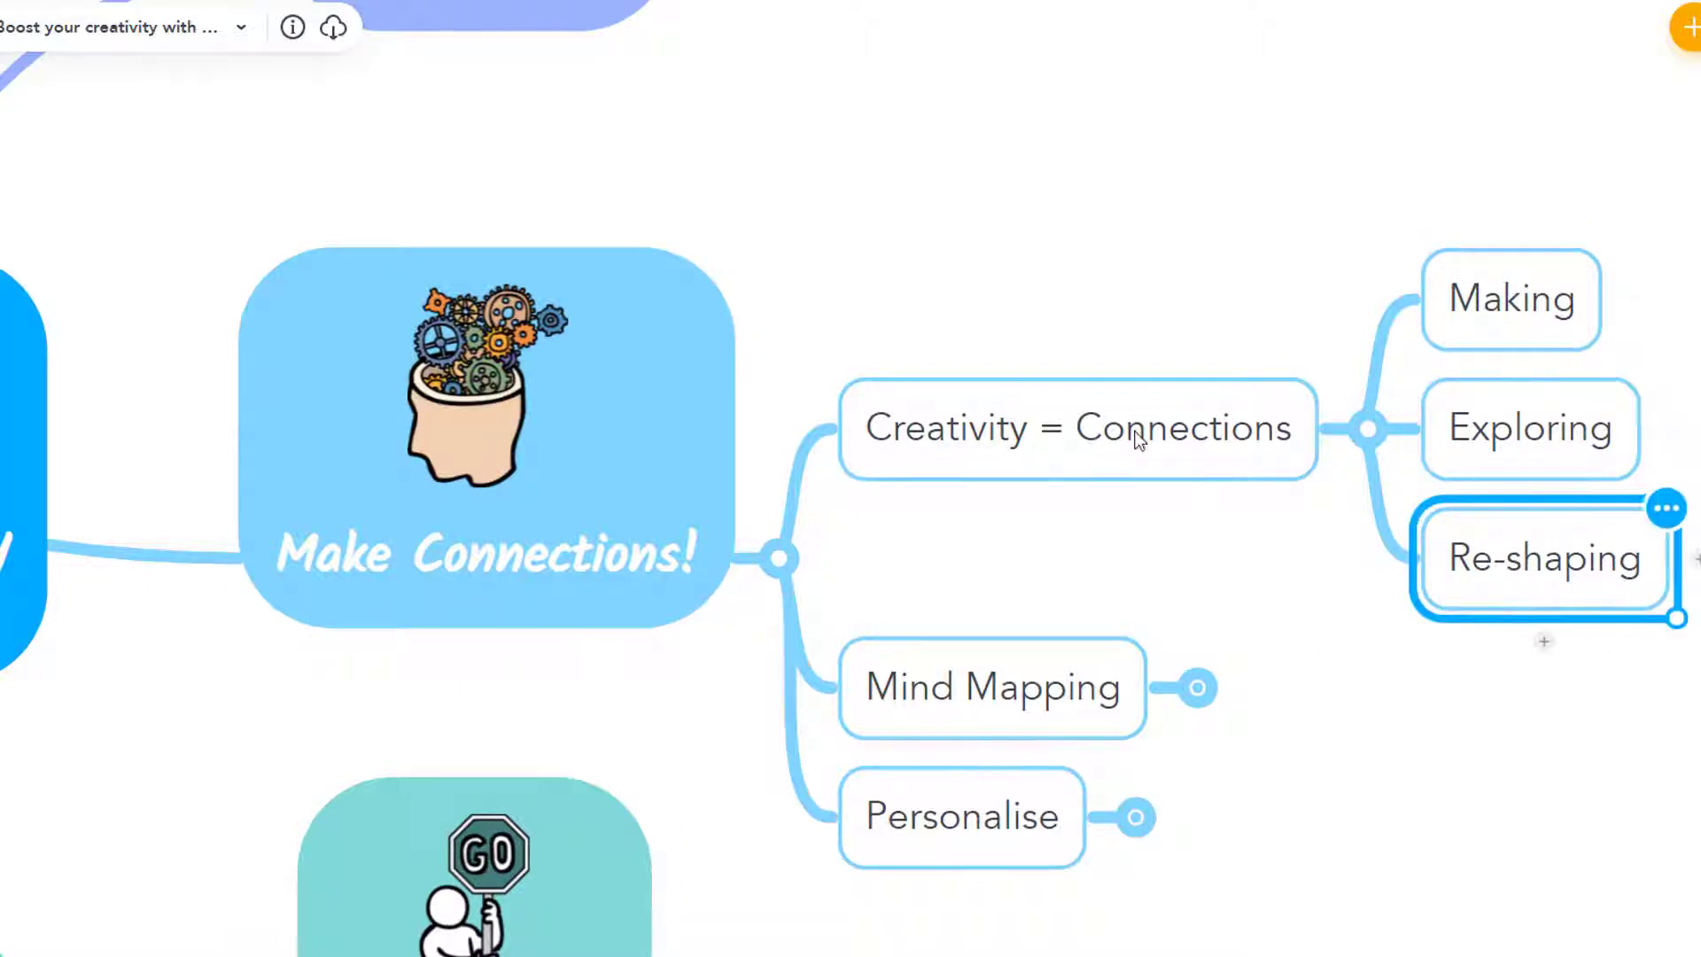
pyautogui.click(1108, 412)
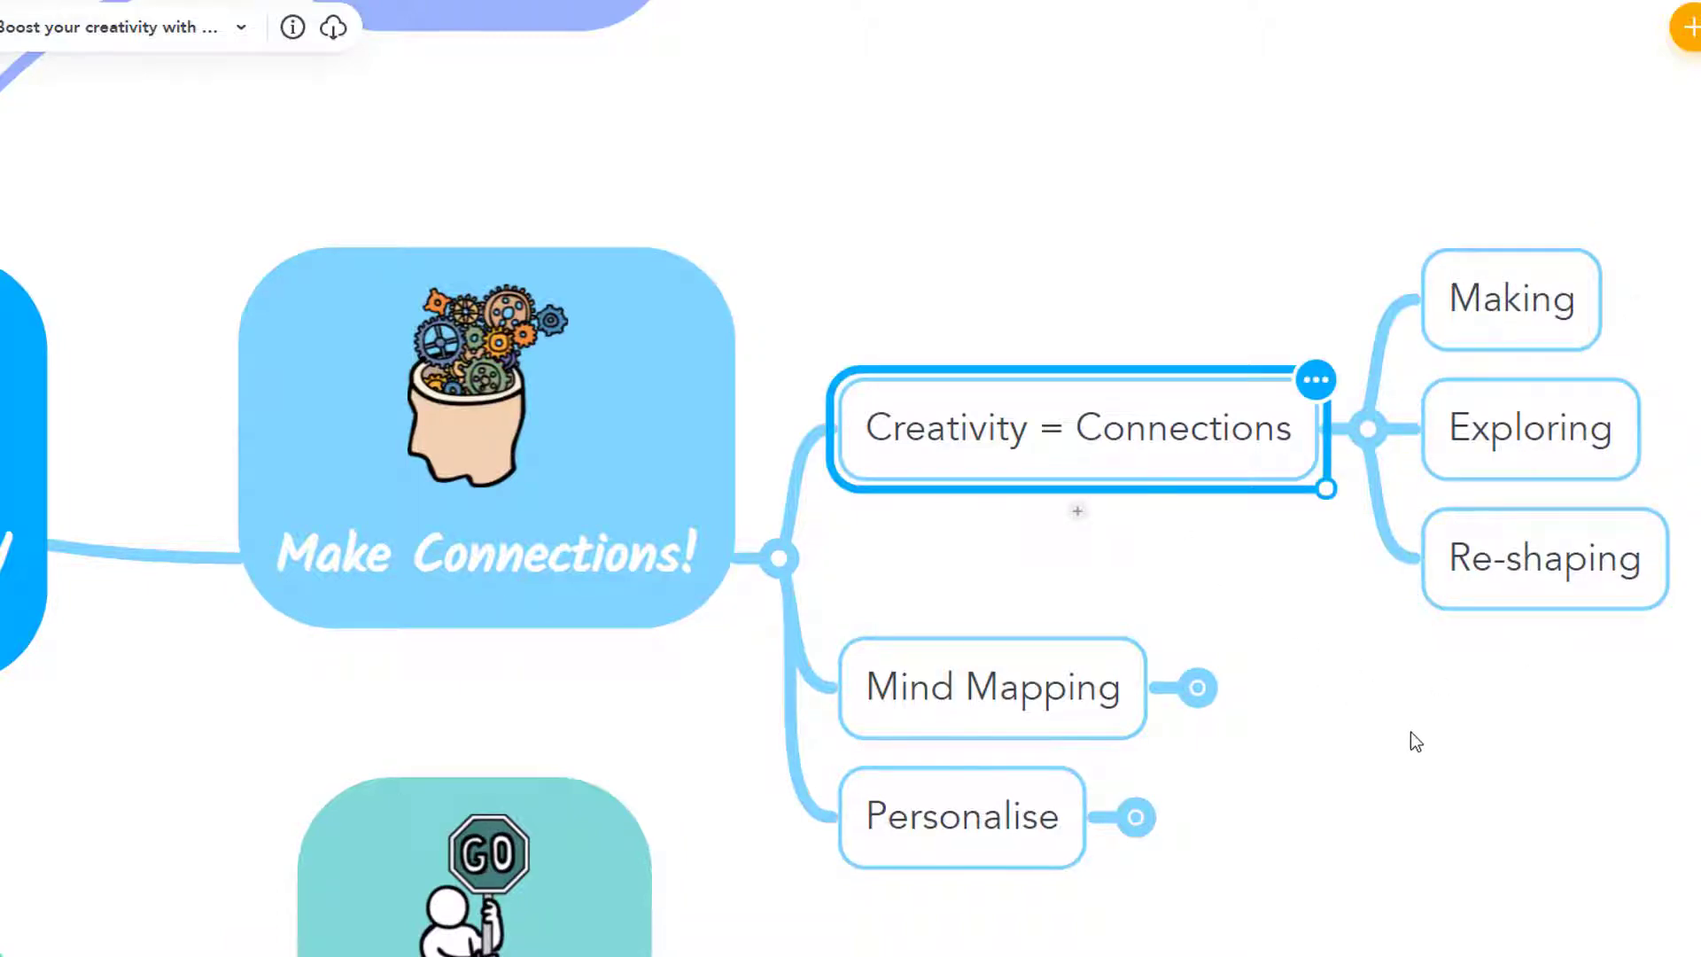
pyautogui.moveTo(1439, 786); pyautogui.dragTo(1328, 660)
pyautogui.click(999, 582)
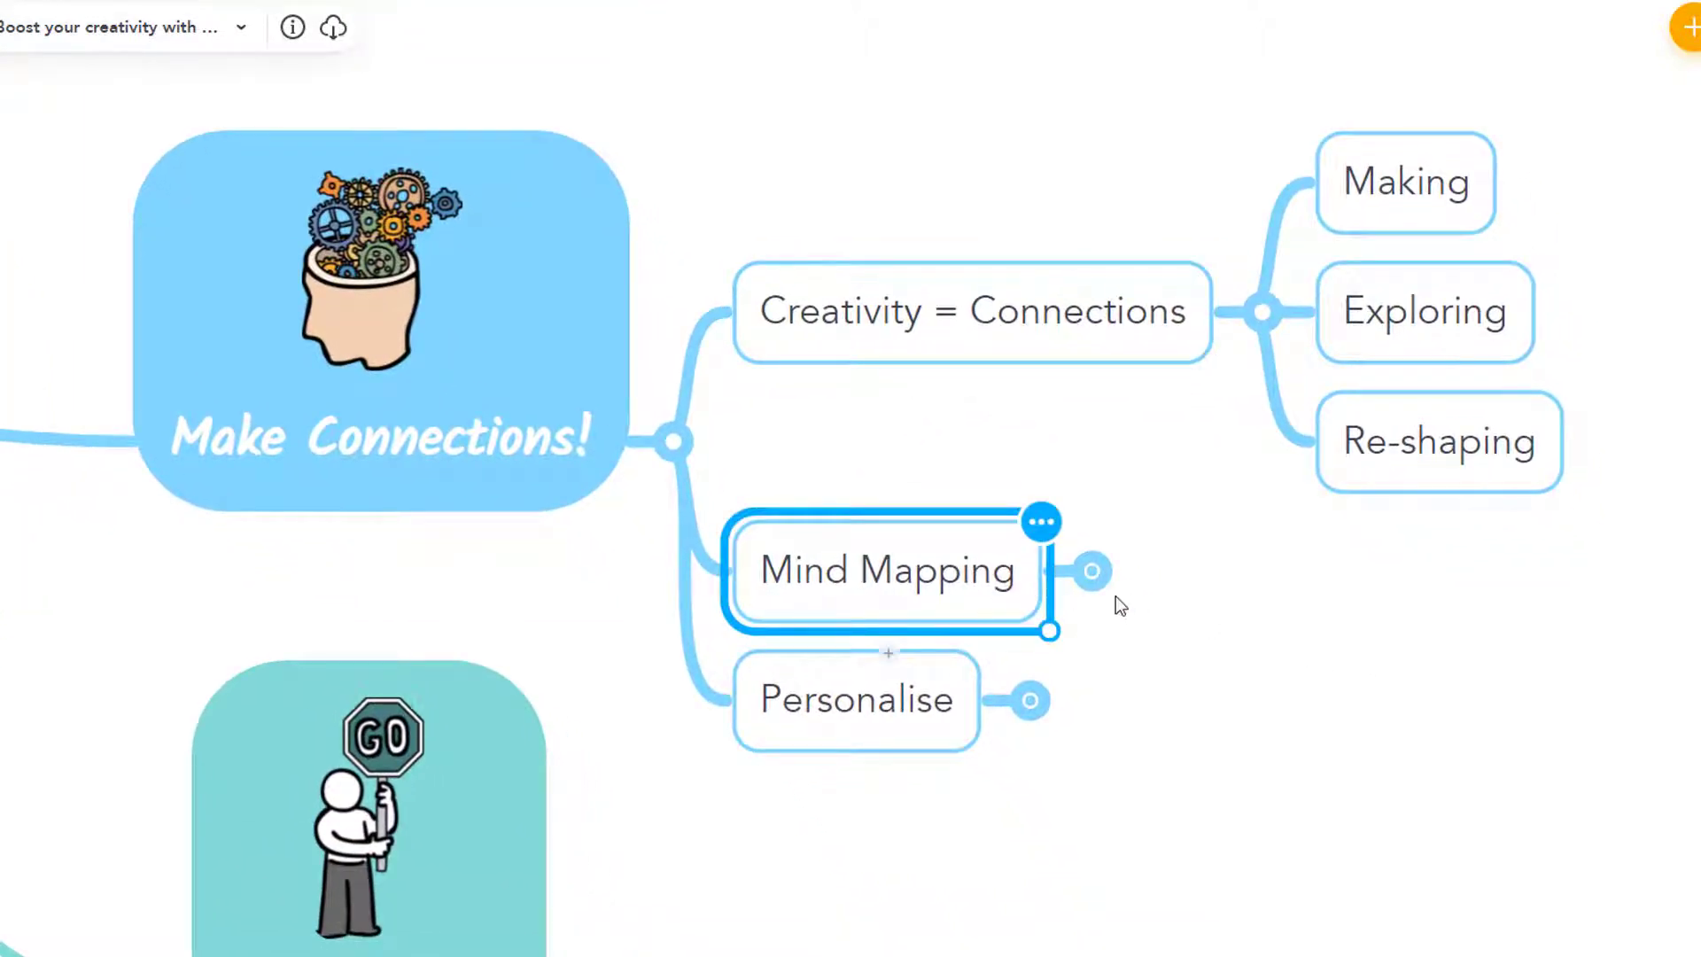
pyautogui.click(1094, 574)
pyautogui.click(1359, 379)
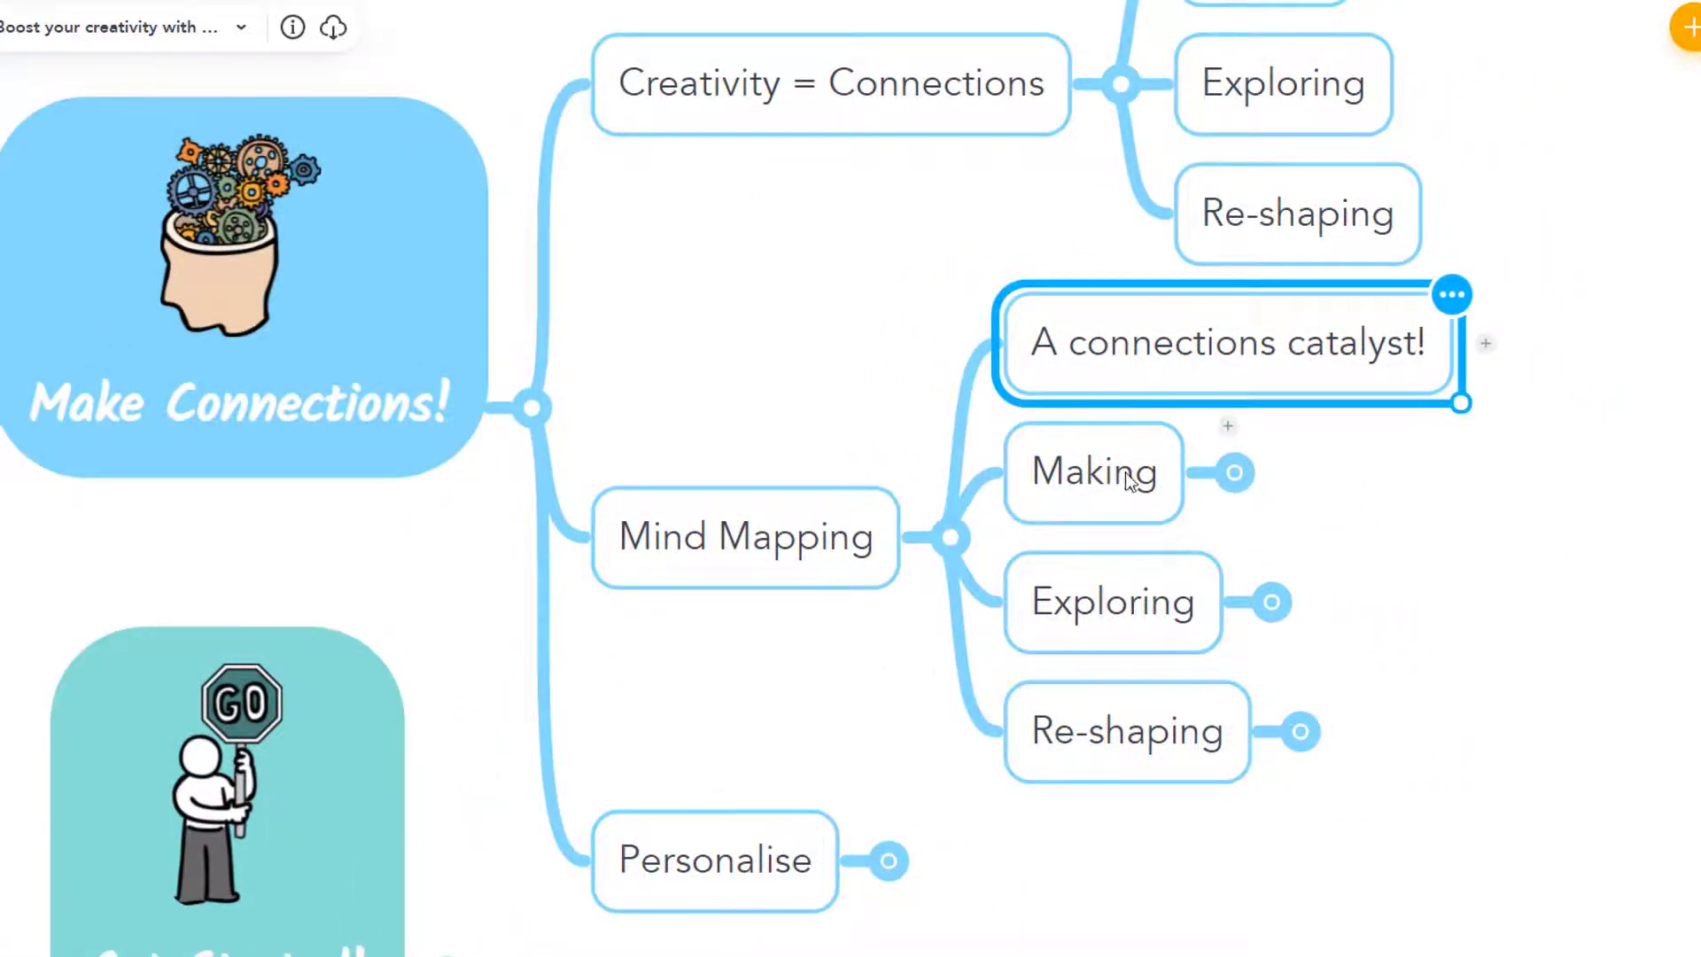
# Expand the Making topic and its Adding topics branch, and go through the Known connections and New connections subtopics.
pyautogui.click(1128, 474)
pyautogui.click(1234, 471)
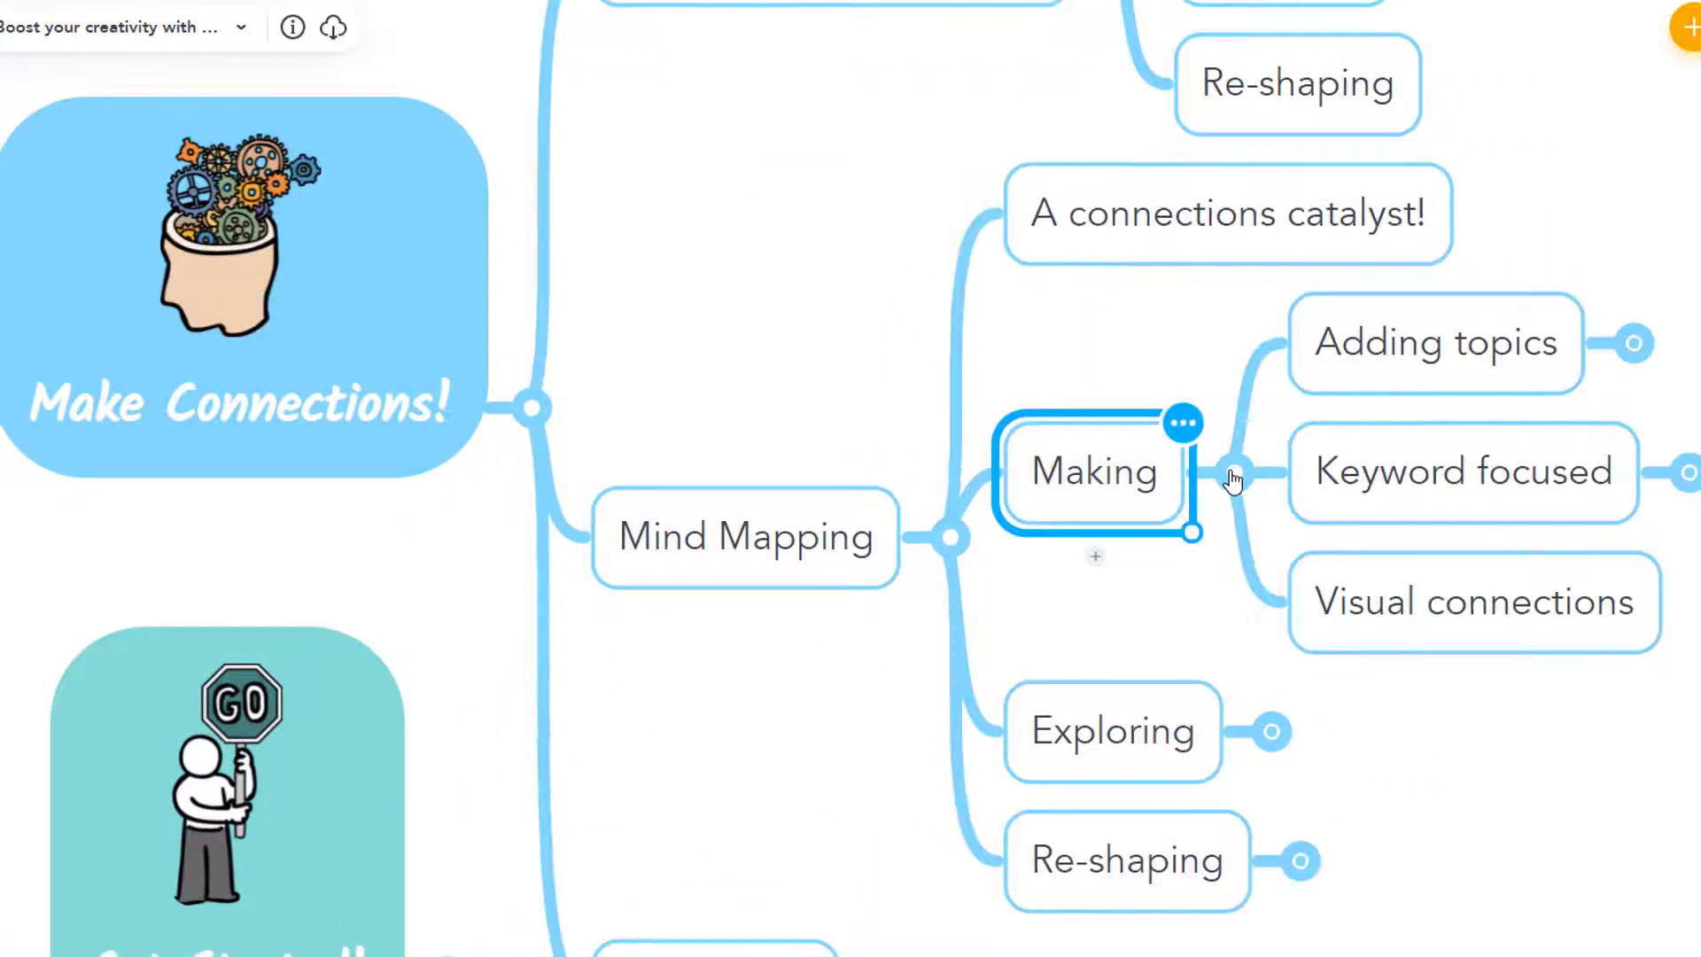
pyautogui.click(1466, 335)
pyautogui.click(1369, 392)
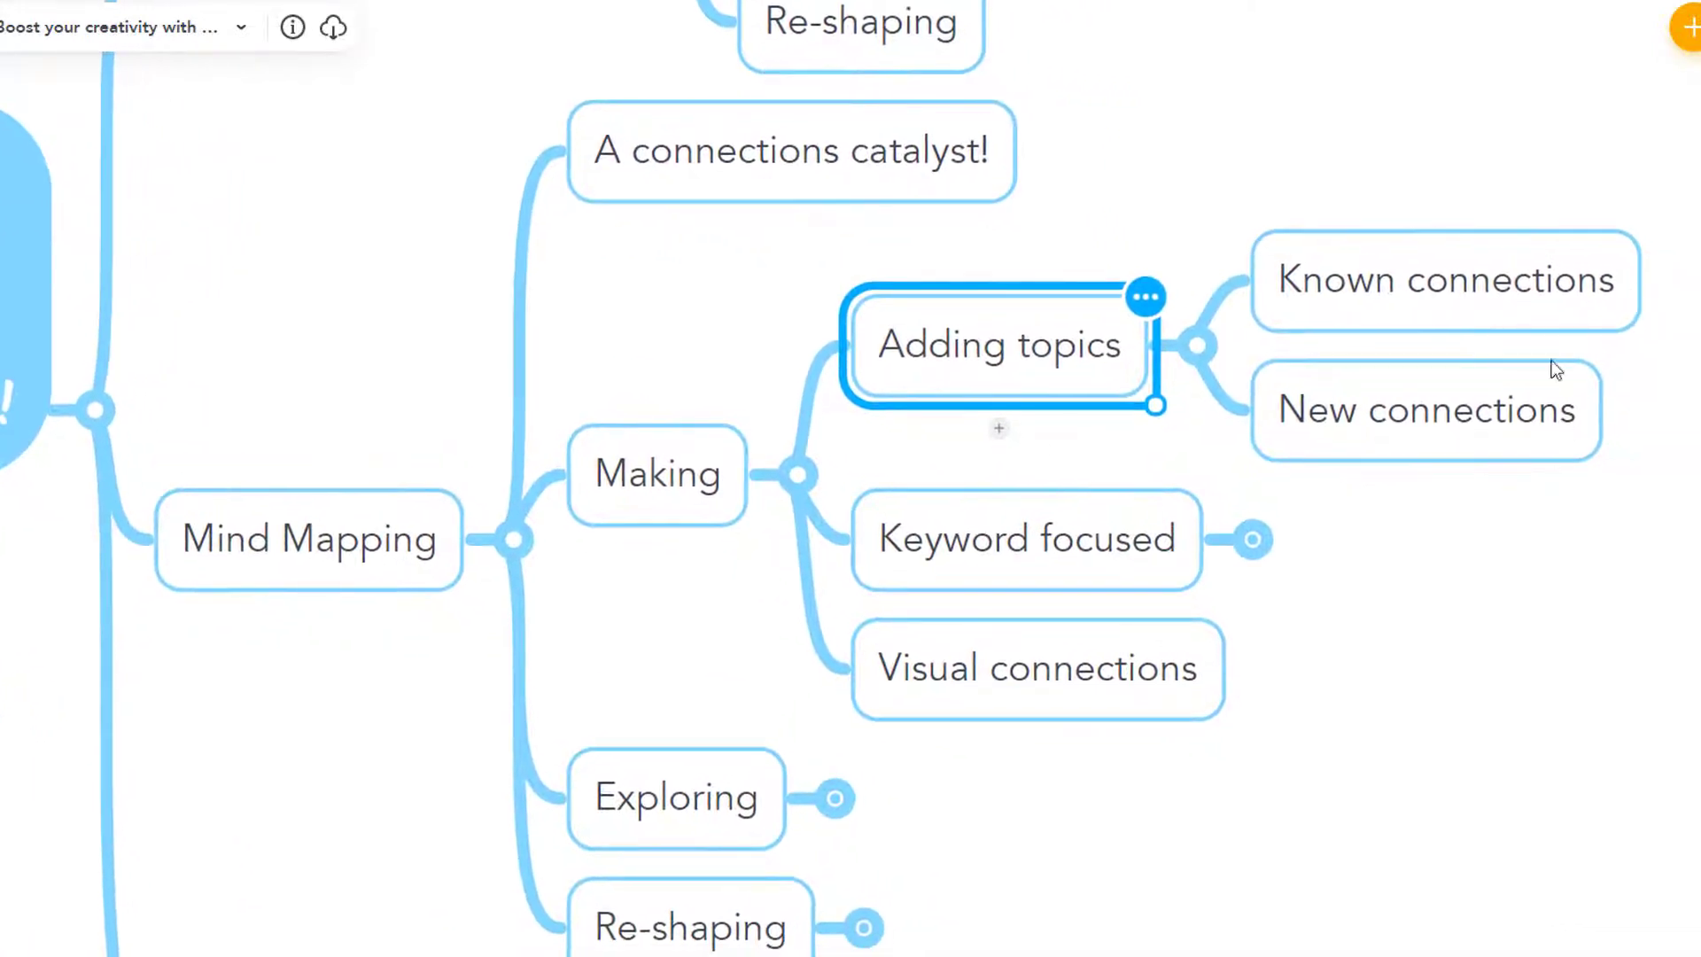
pyautogui.click(1553, 315)
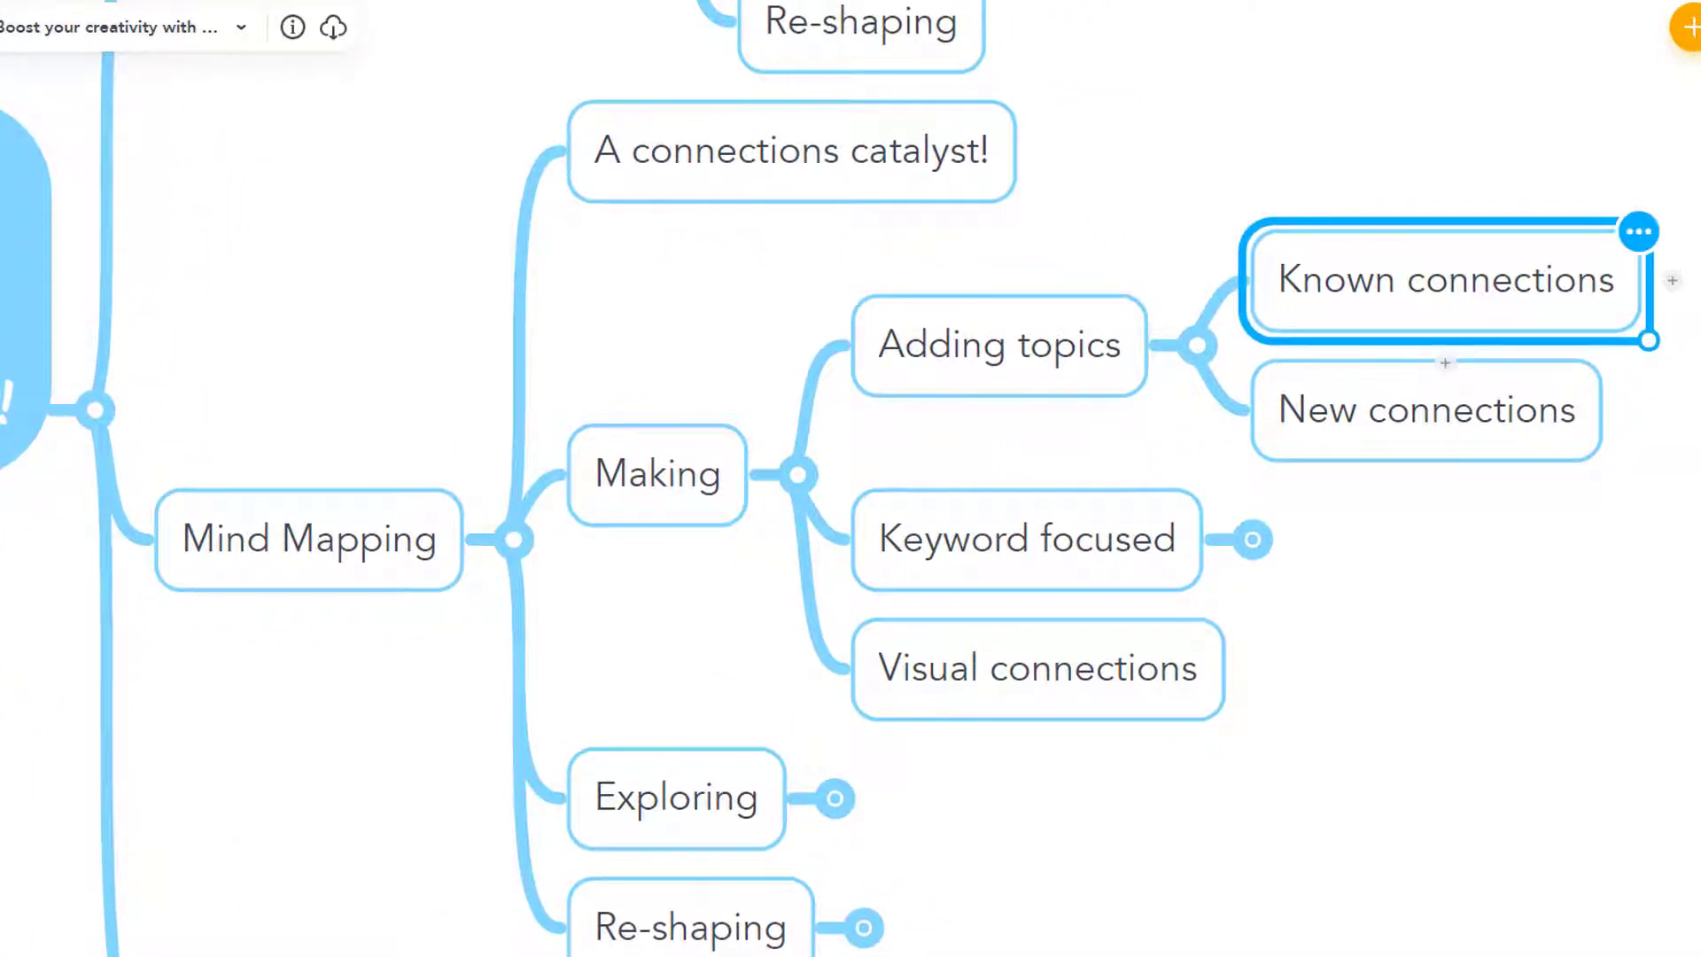
pyautogui.click(1487, 442)
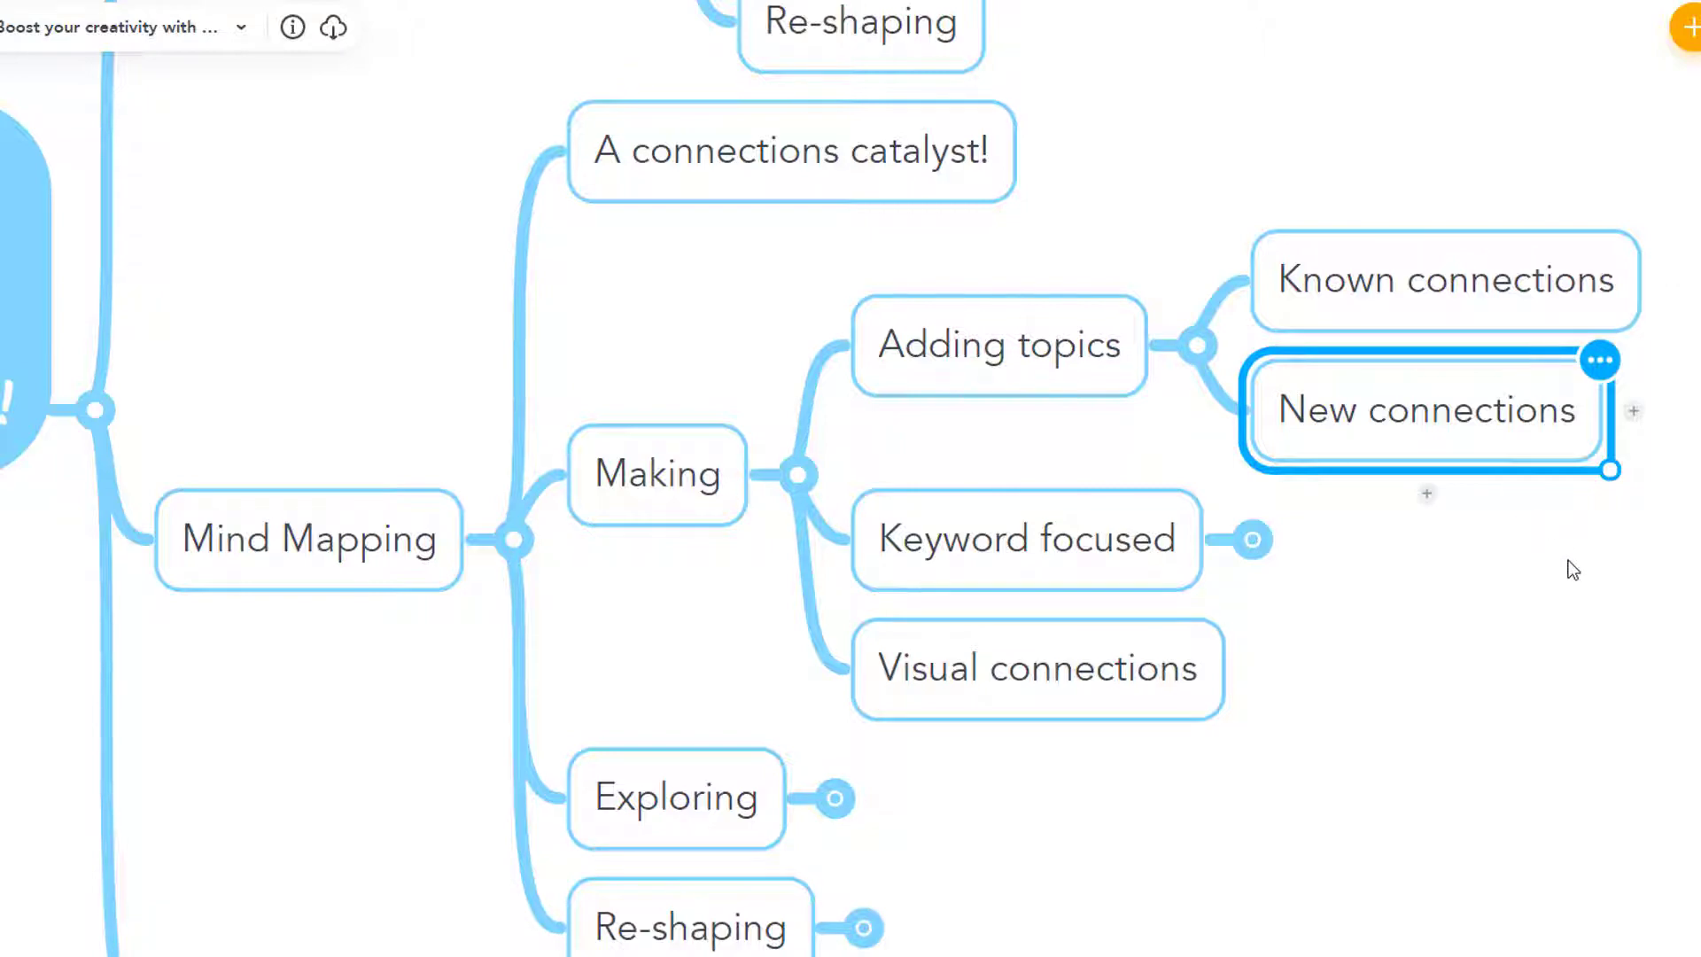
pyautogui.press('Escape')
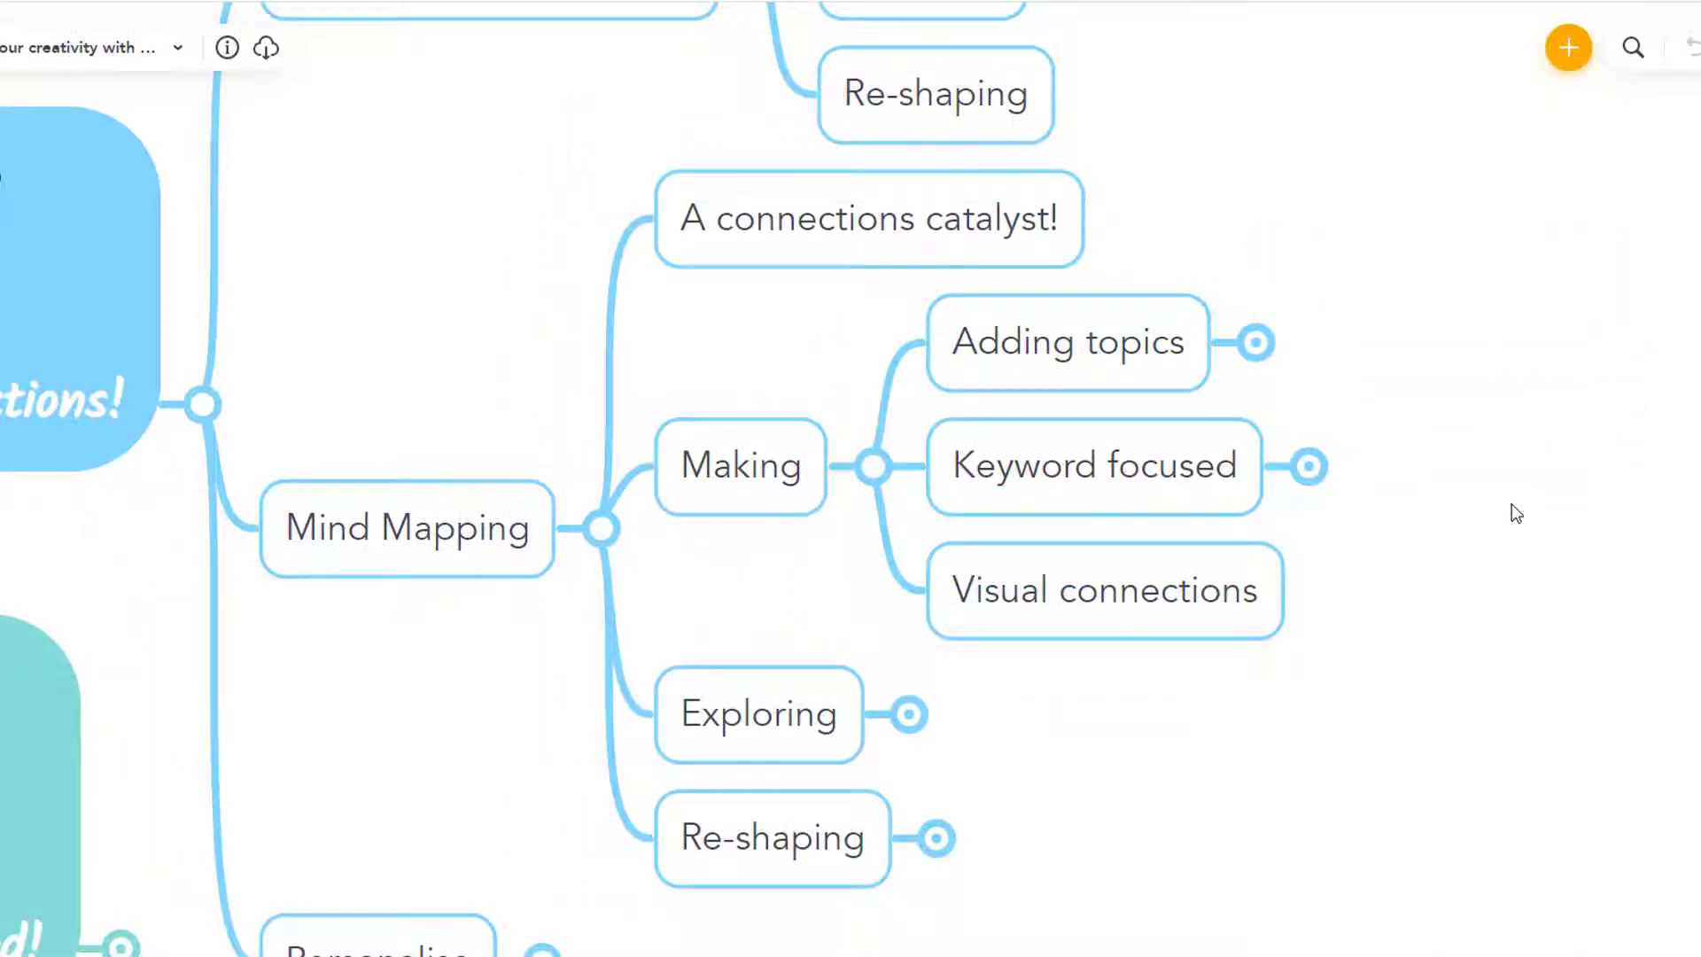
# Expand the Keyword focused topic under Making and go through its Triggers more and Keeps things moving subtopics.
pyautogui.click(1175, 490)
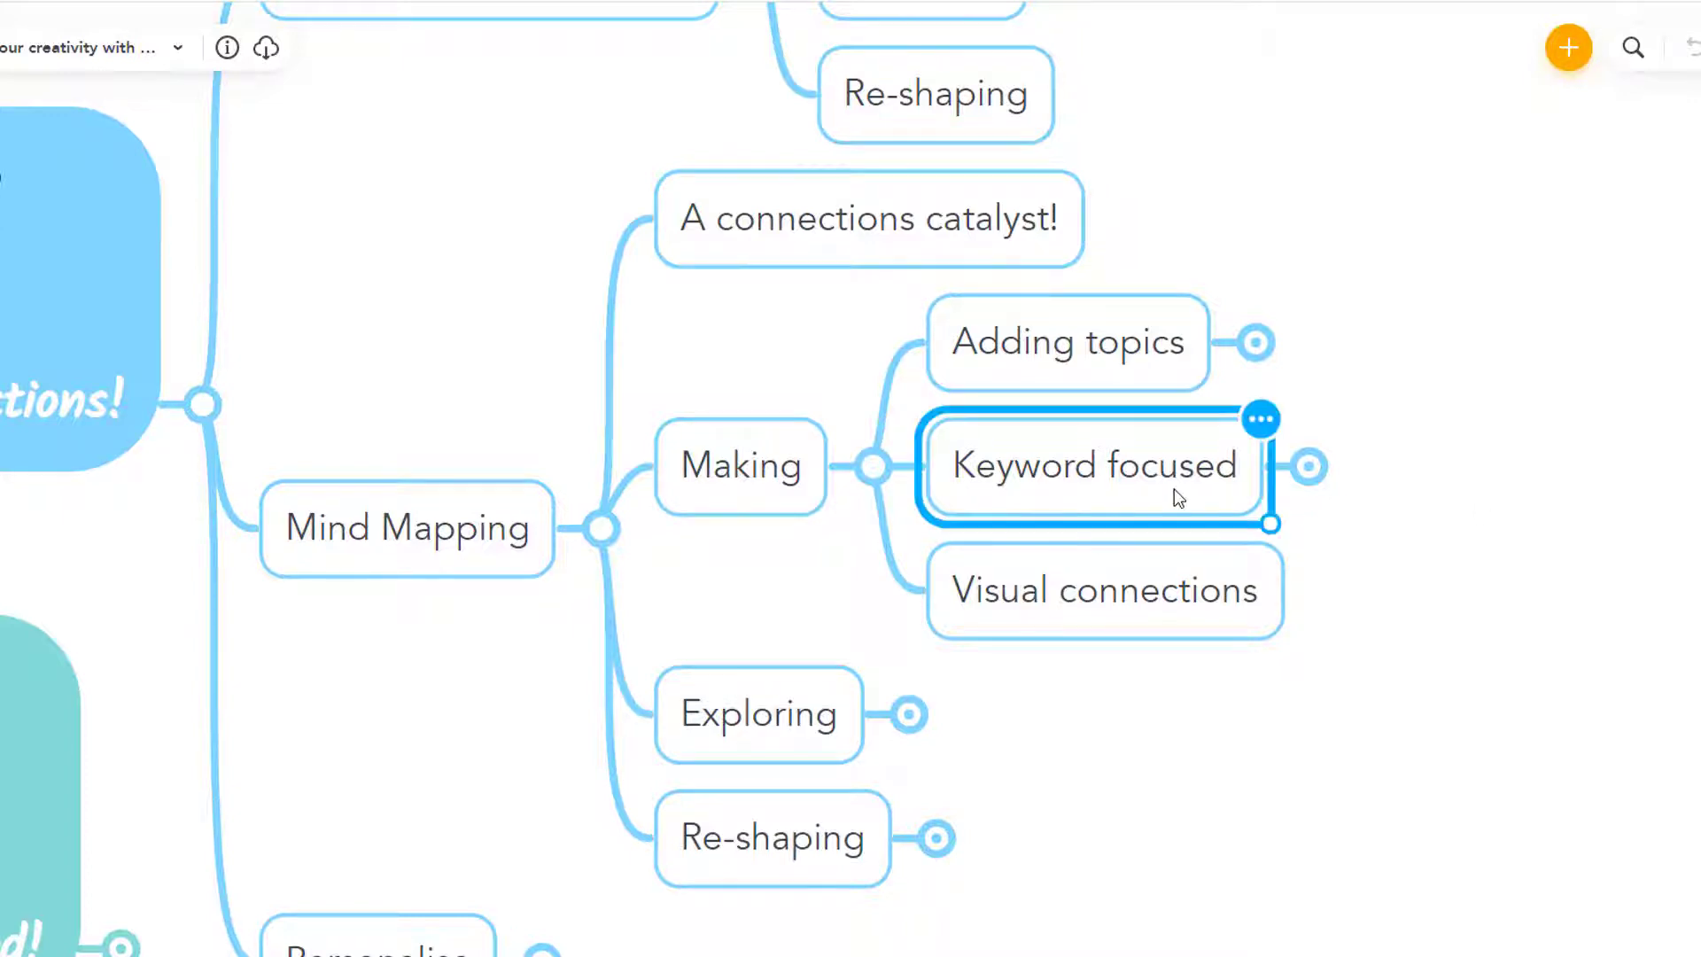
pyautogui.click(1312, 466)
pyautogui.moveTo(1405, 618); pyautogui.dragTo(1220, 617)
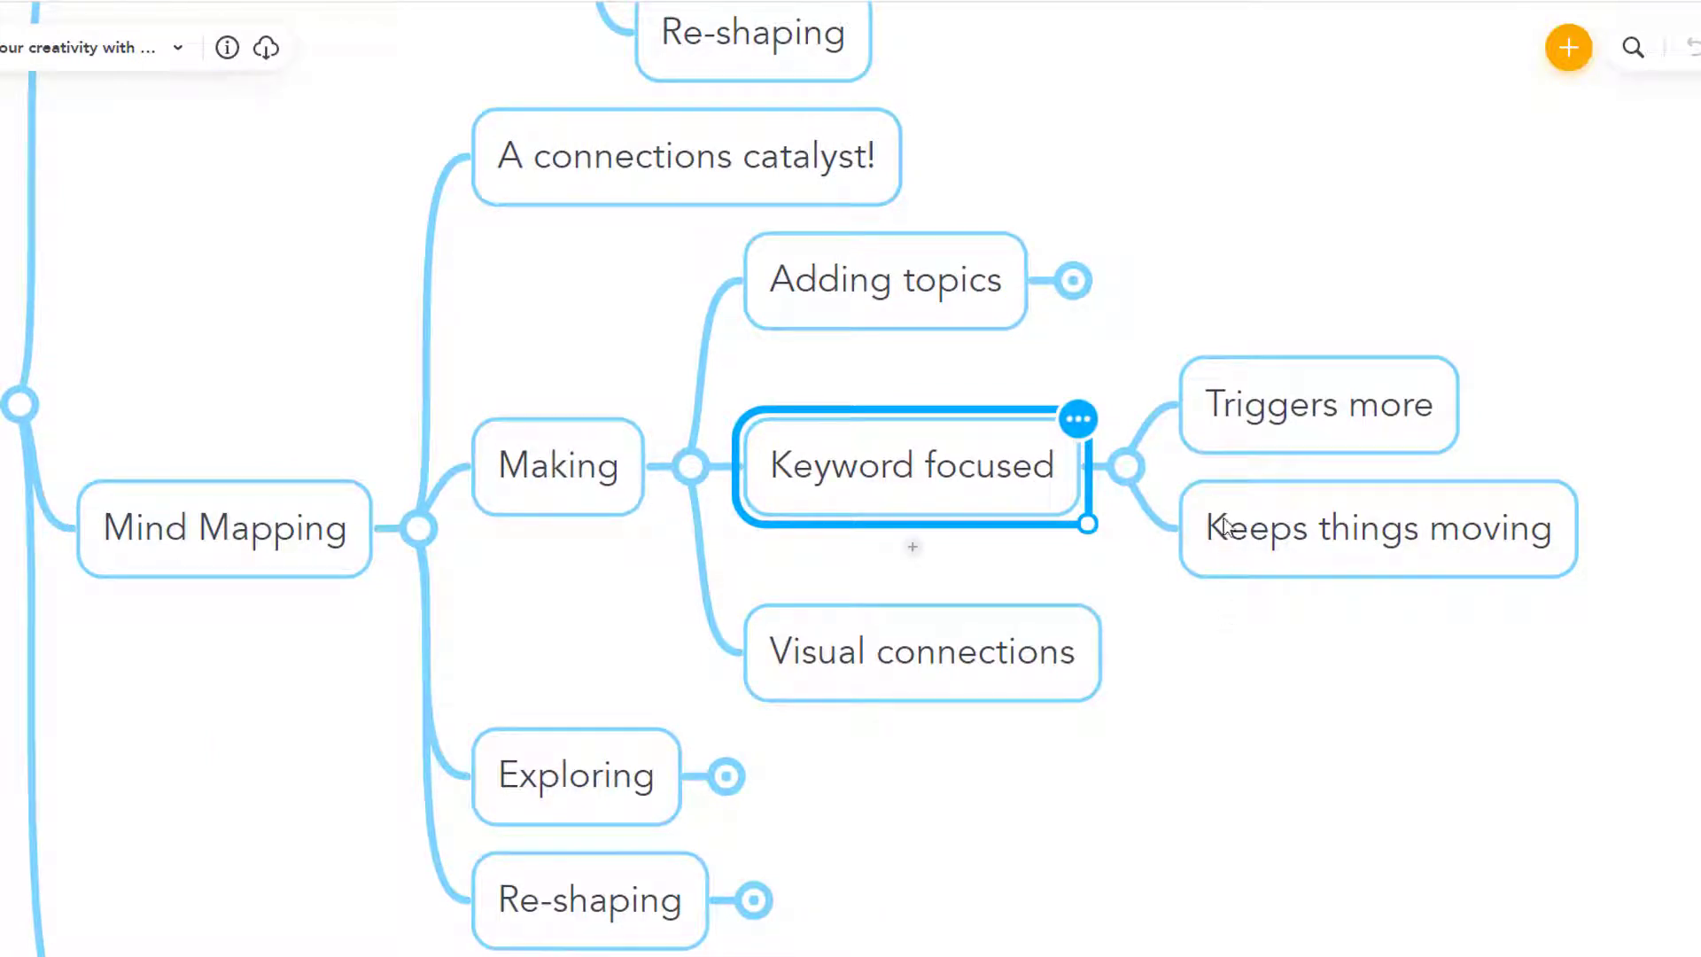
pyautogui.click(1246, 417)
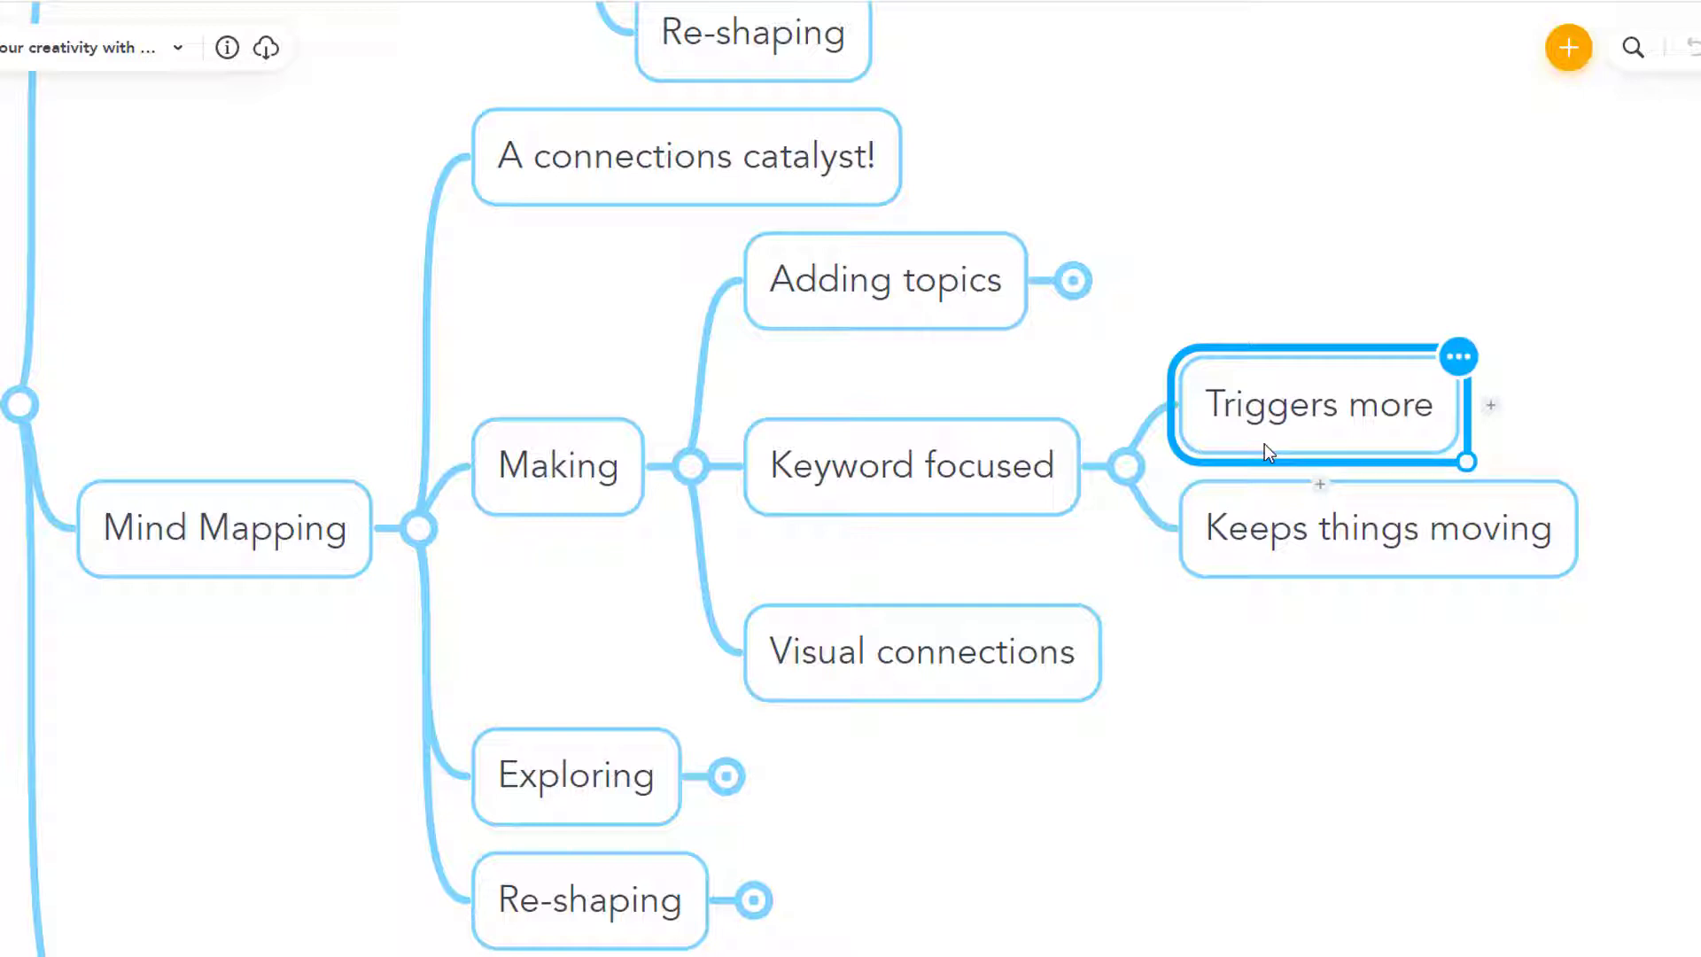
pyautogui.click(1264, 553)
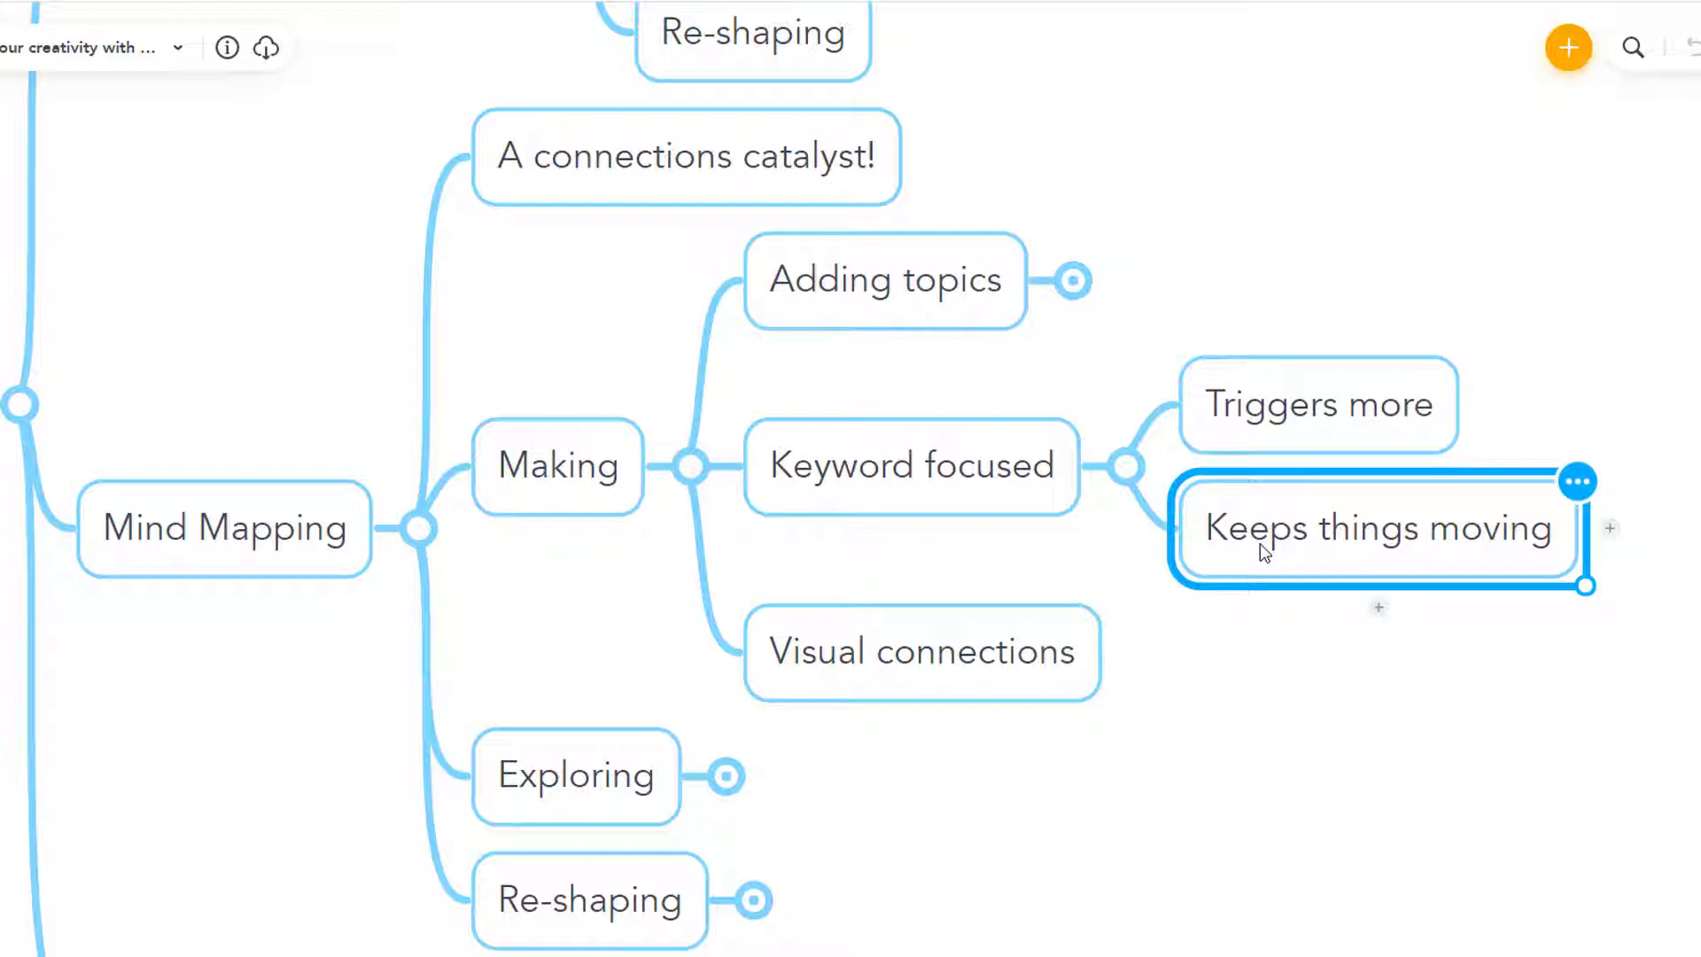
# Add three subtopics to Visual connections: "See structure", "See logic" and "See connections".
pyautogui.press('Left')
pyautogui.press('Down')
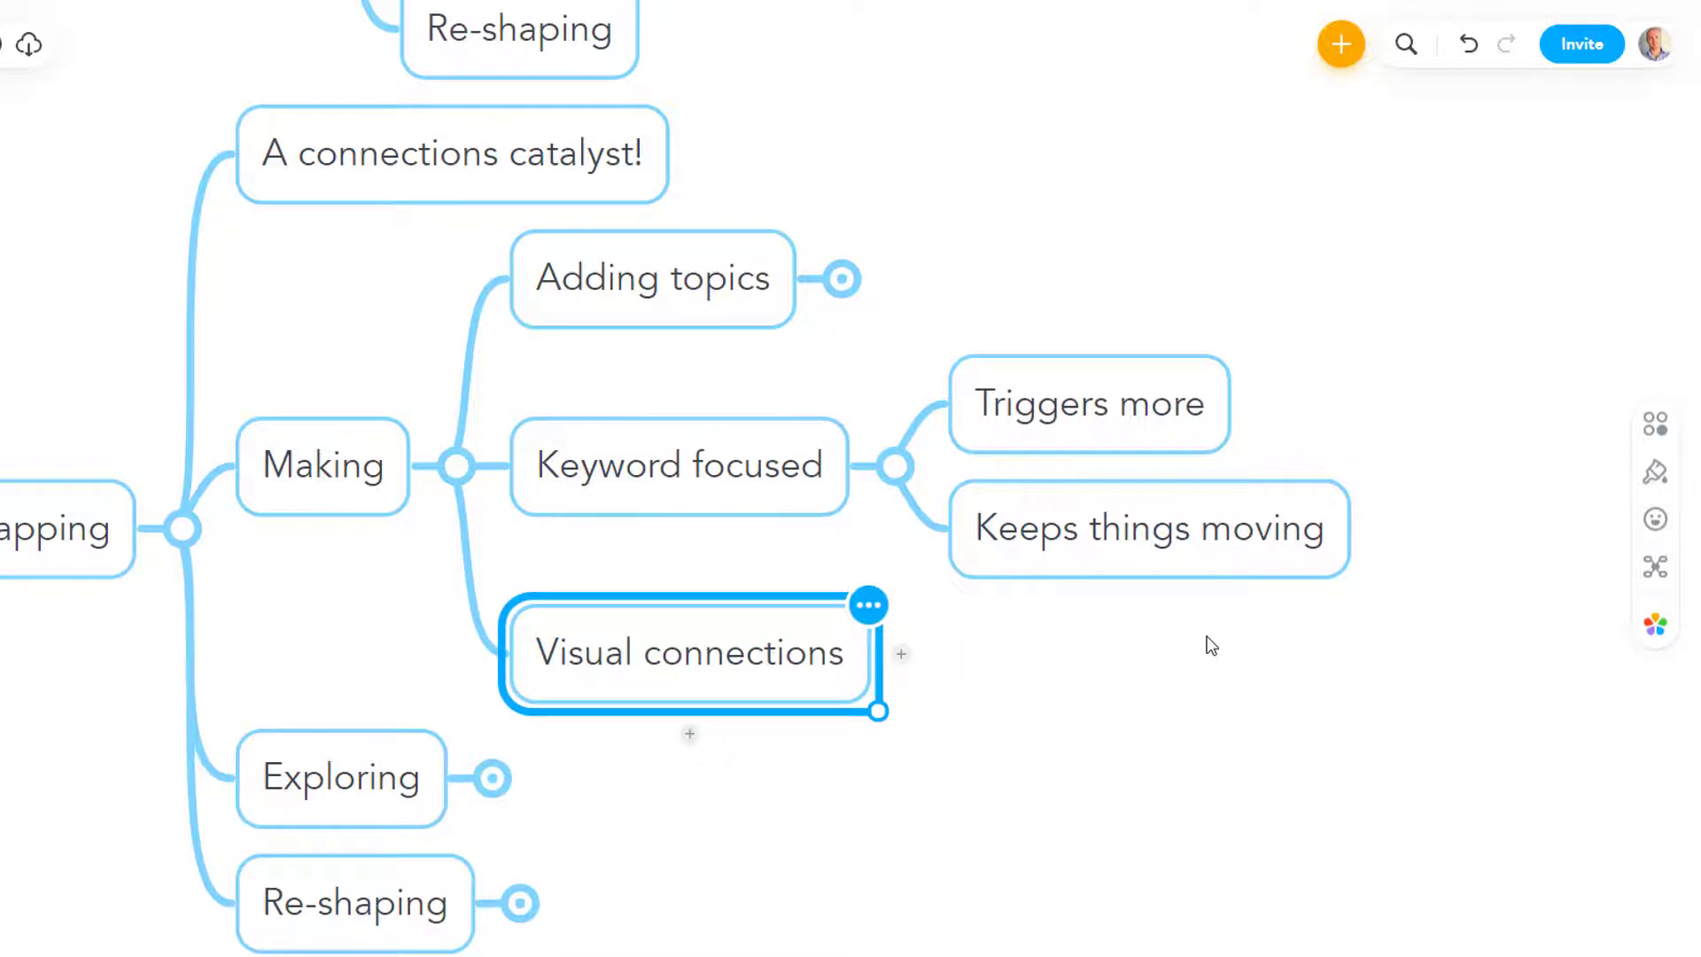
pyautogui.press('Tab')
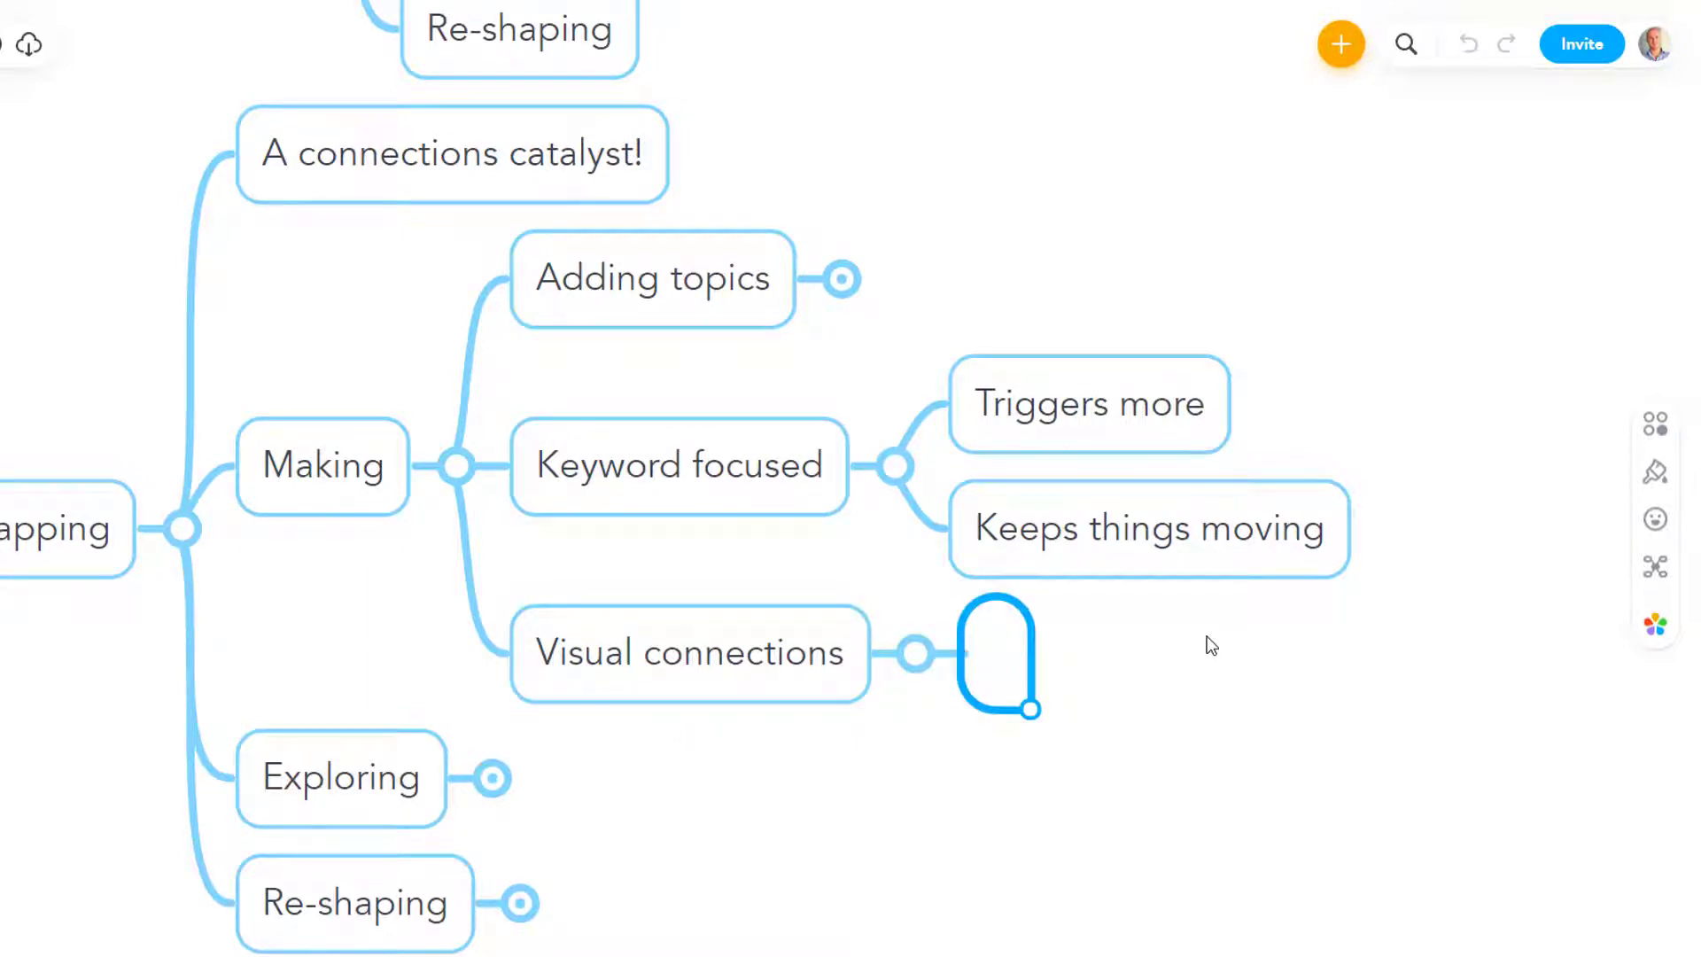
pyautogui.write('See structure')
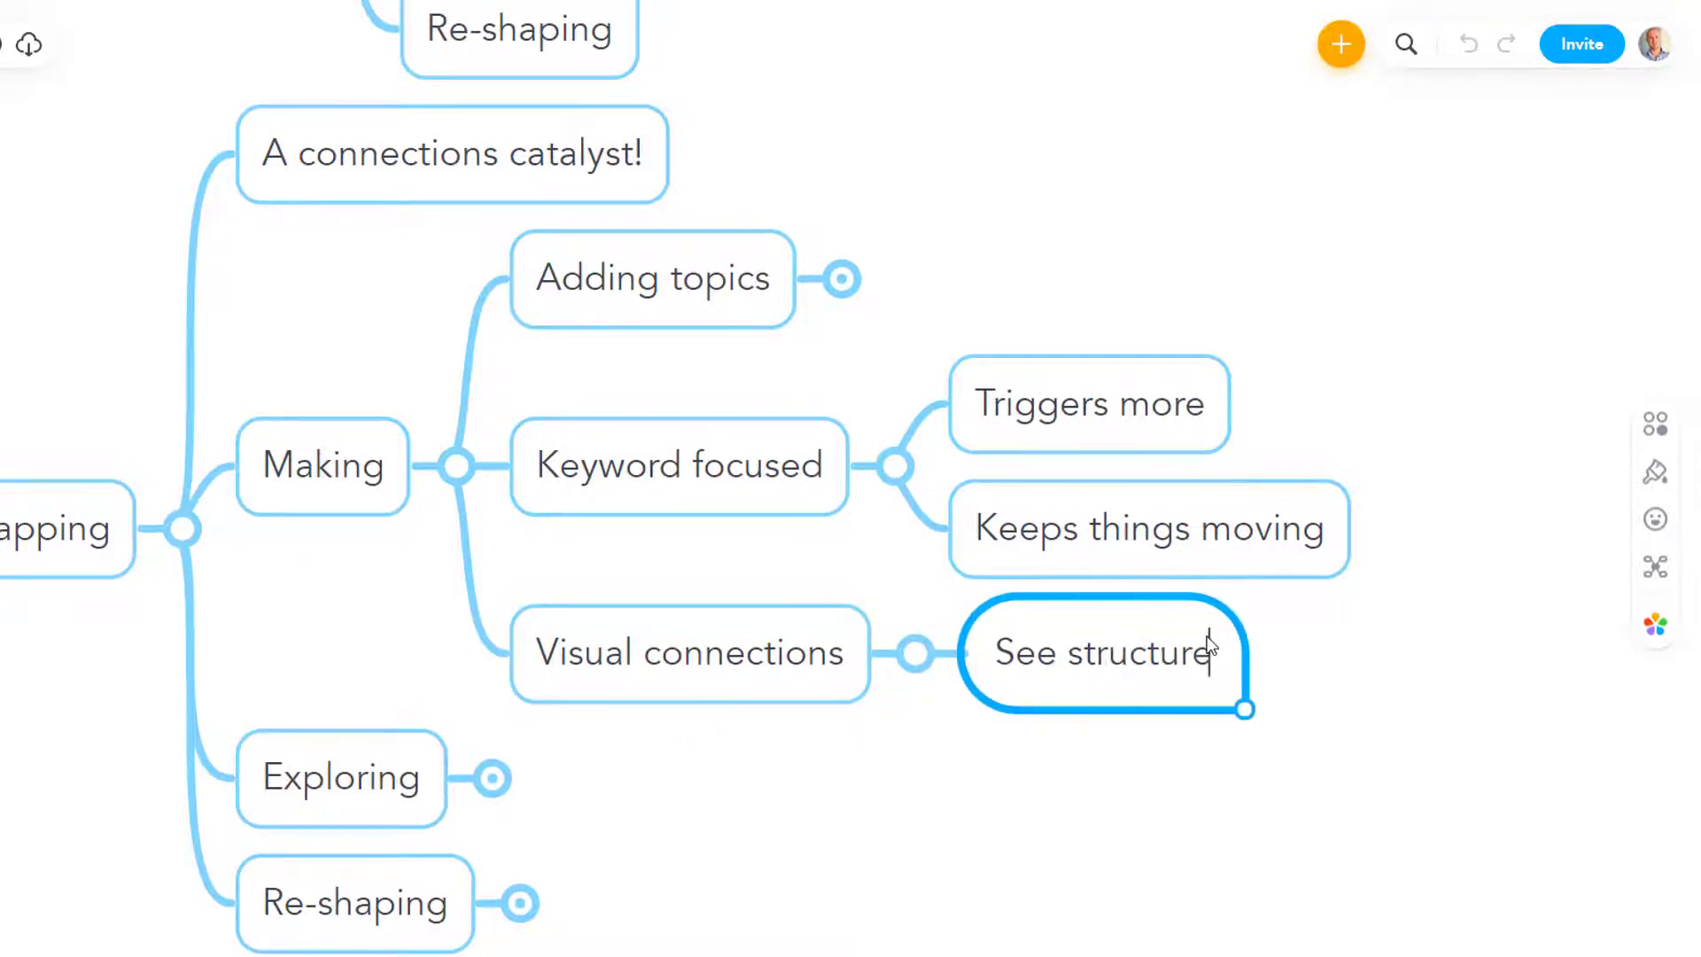
pyautogui.press('Return')
pyautogui.write('See logic')
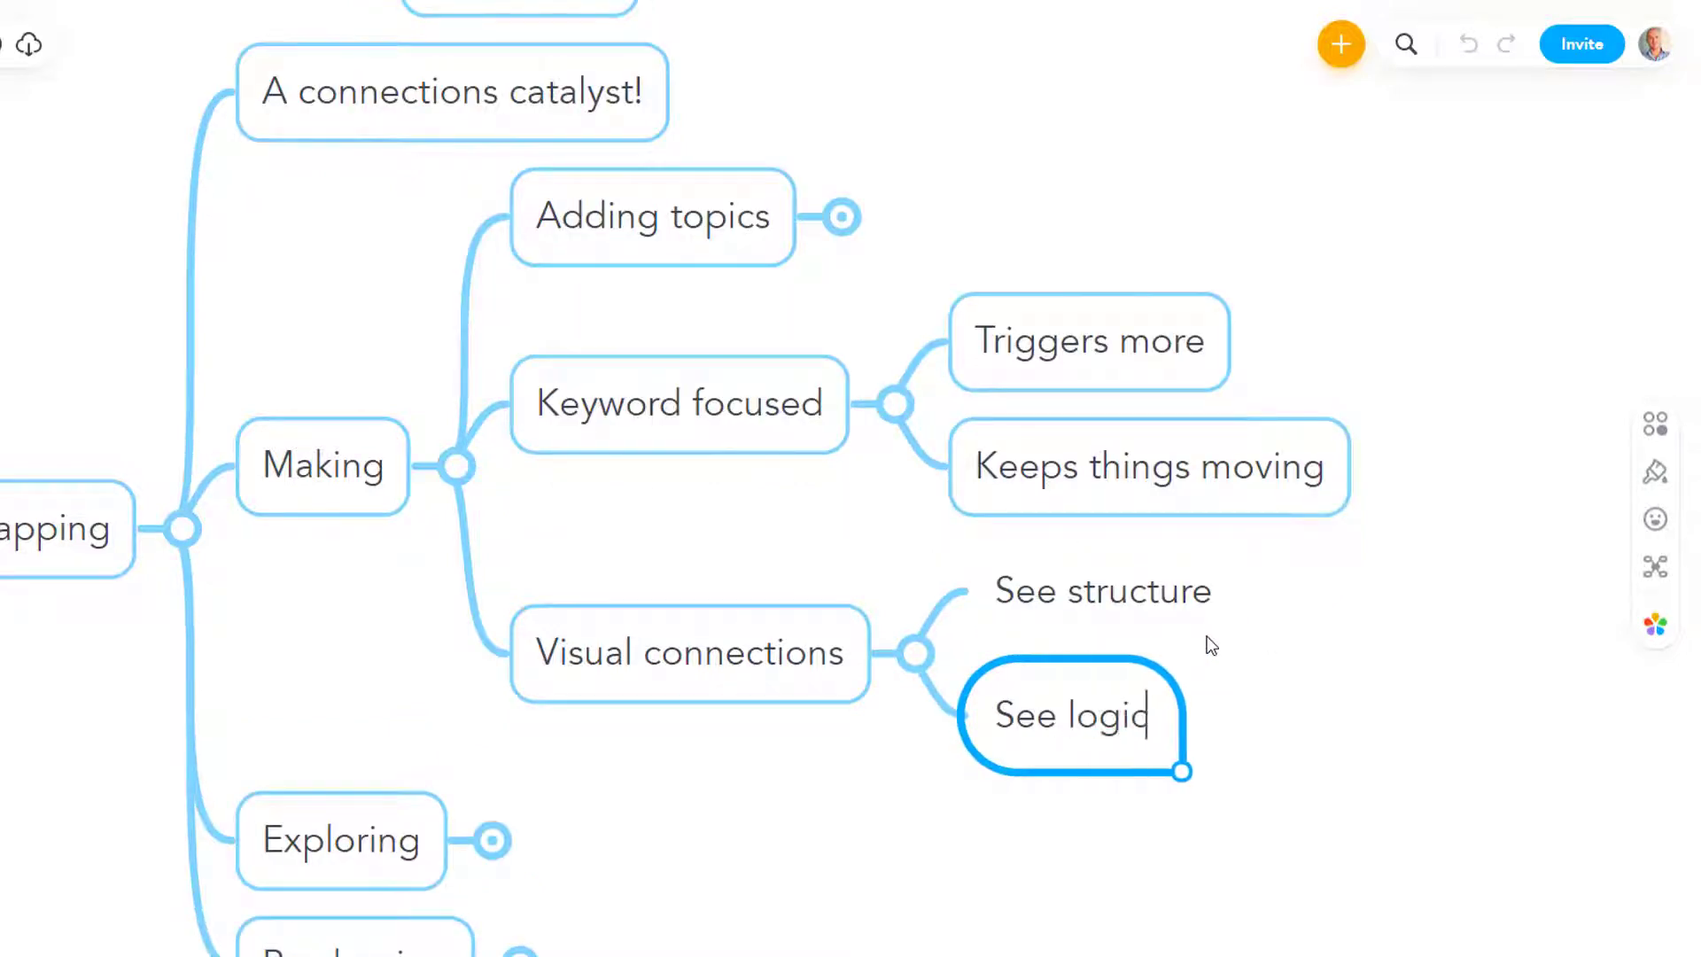
pyautogui.press('Escape')
pyautogui.press('Return')
pyautogui.write('See')
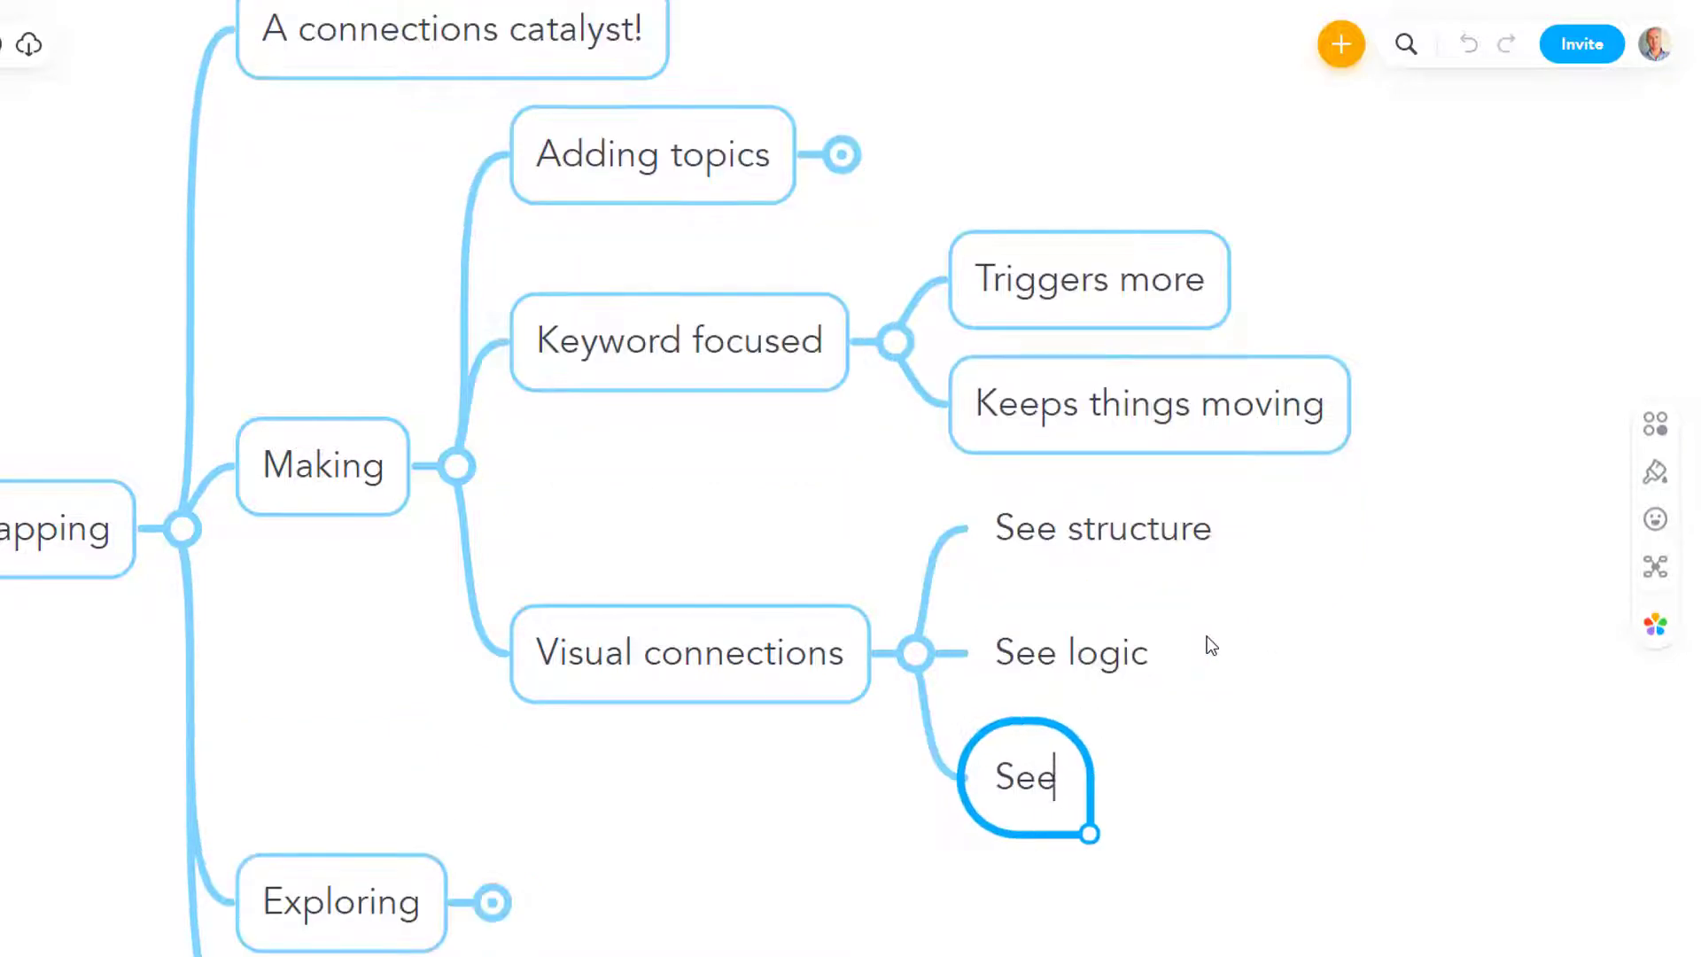
pyautogui.write(' connections')
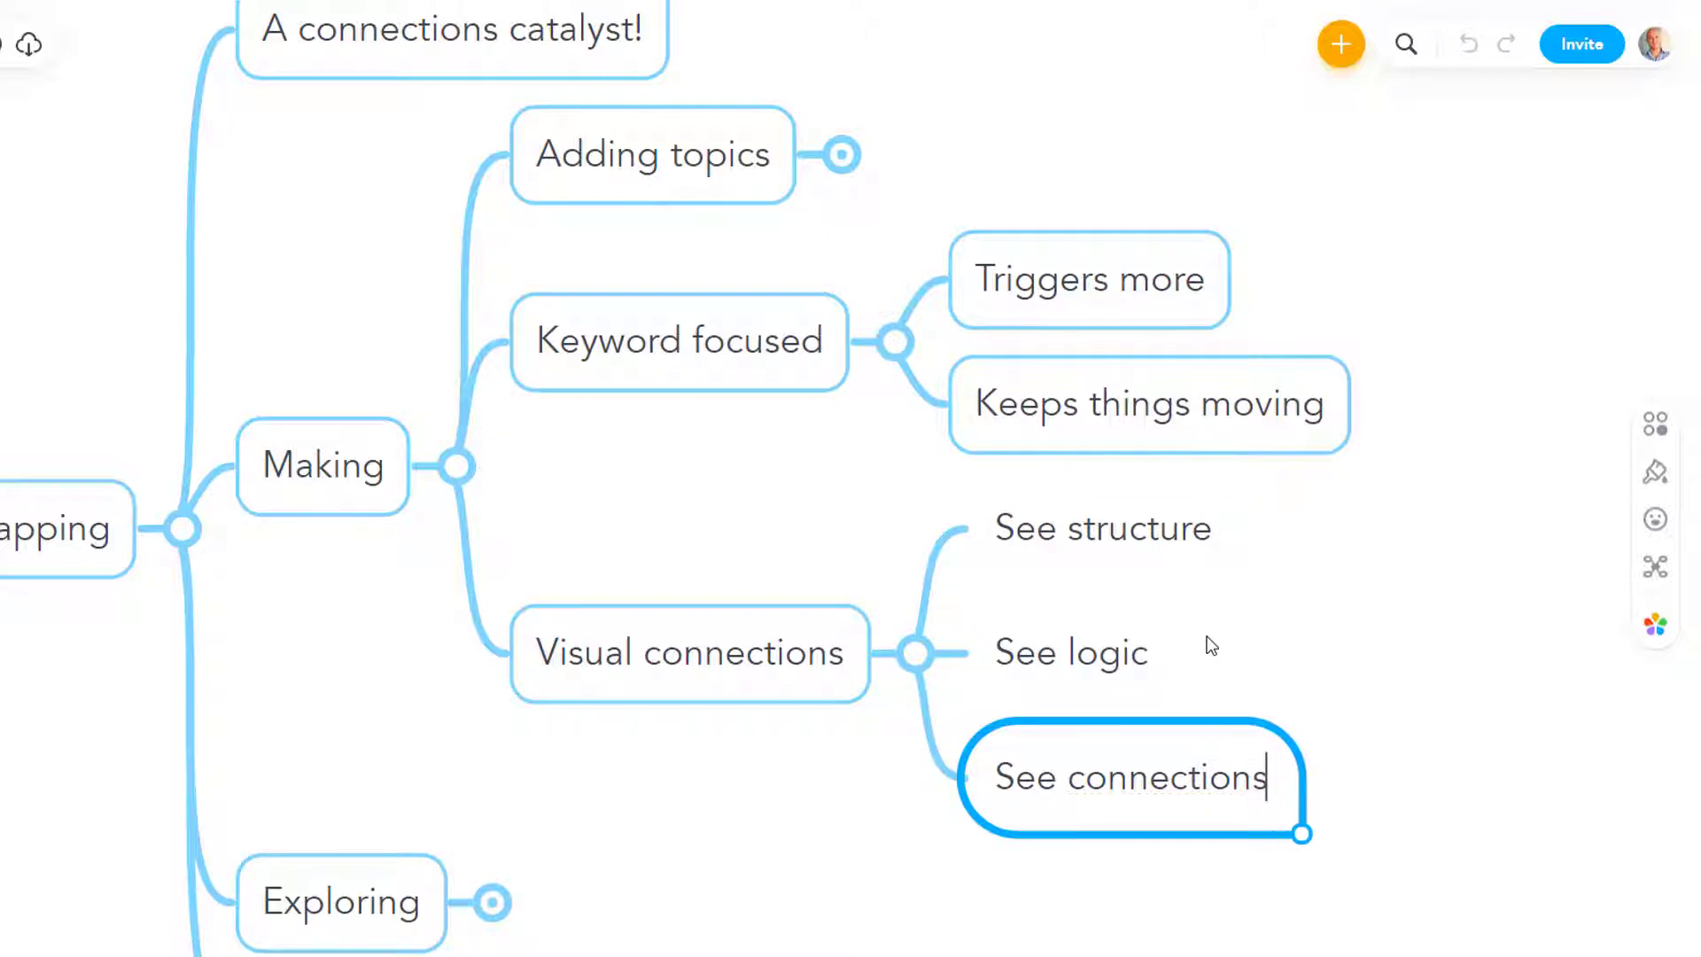
pyautogui.press('Escape')
pyautogui.press('Escape')
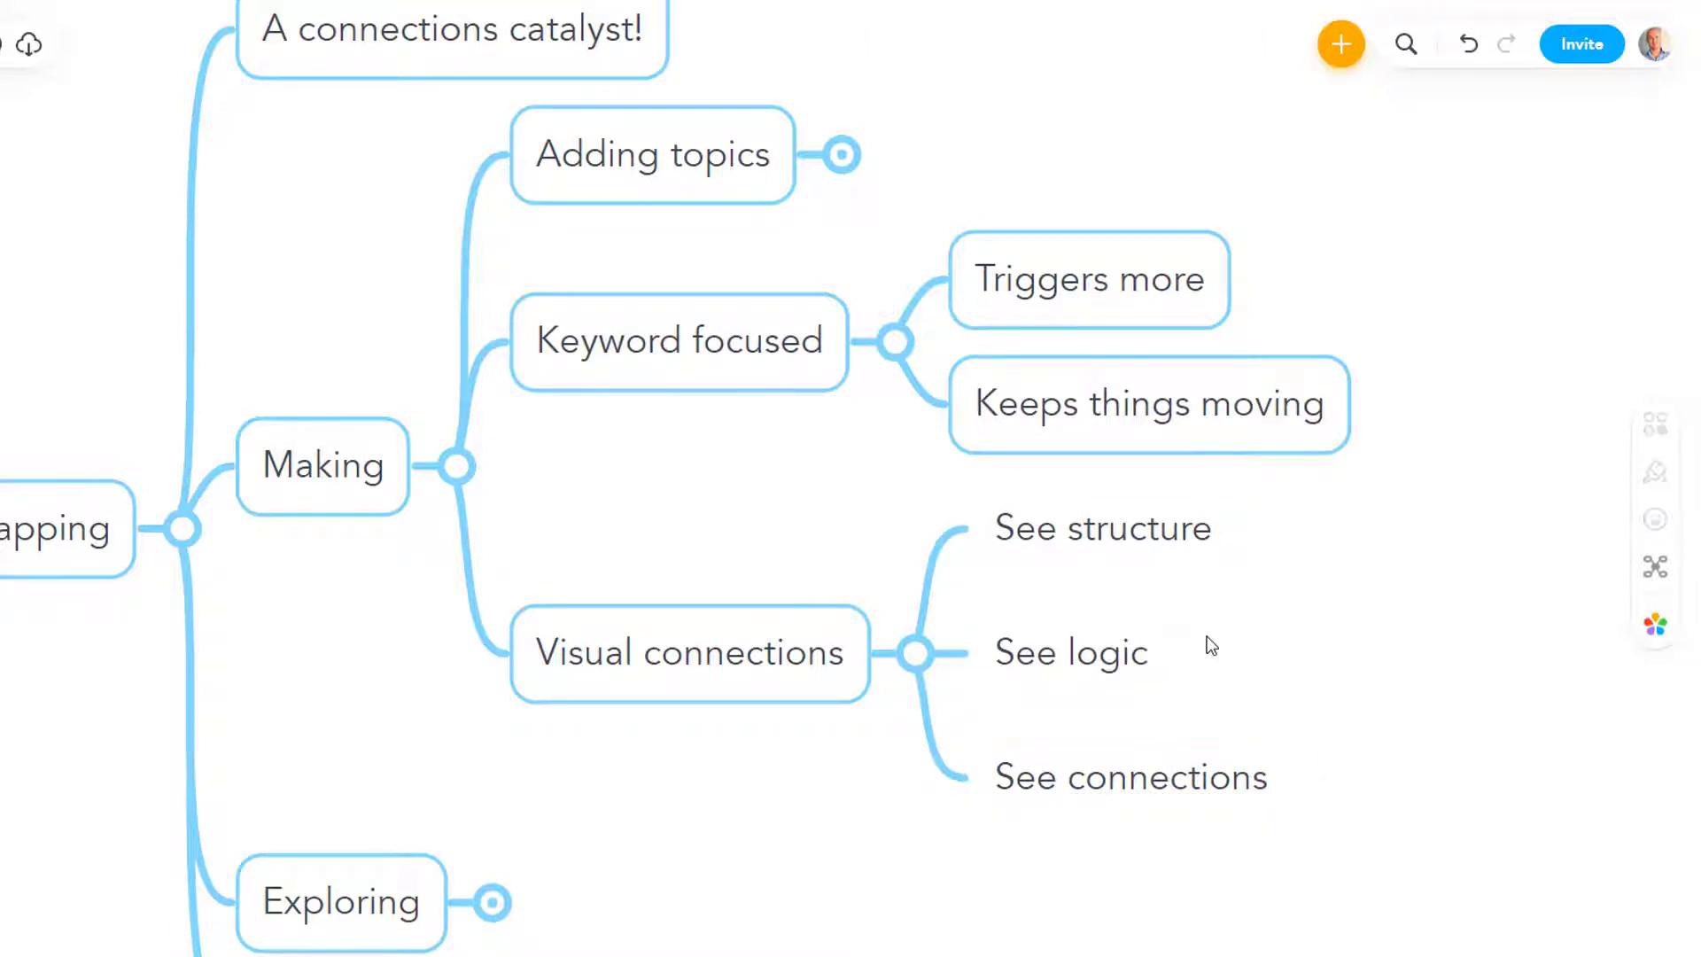
# Draw a connection from the See connections topic to the Triggers more topic.
pyautogui.click(1212, 781)
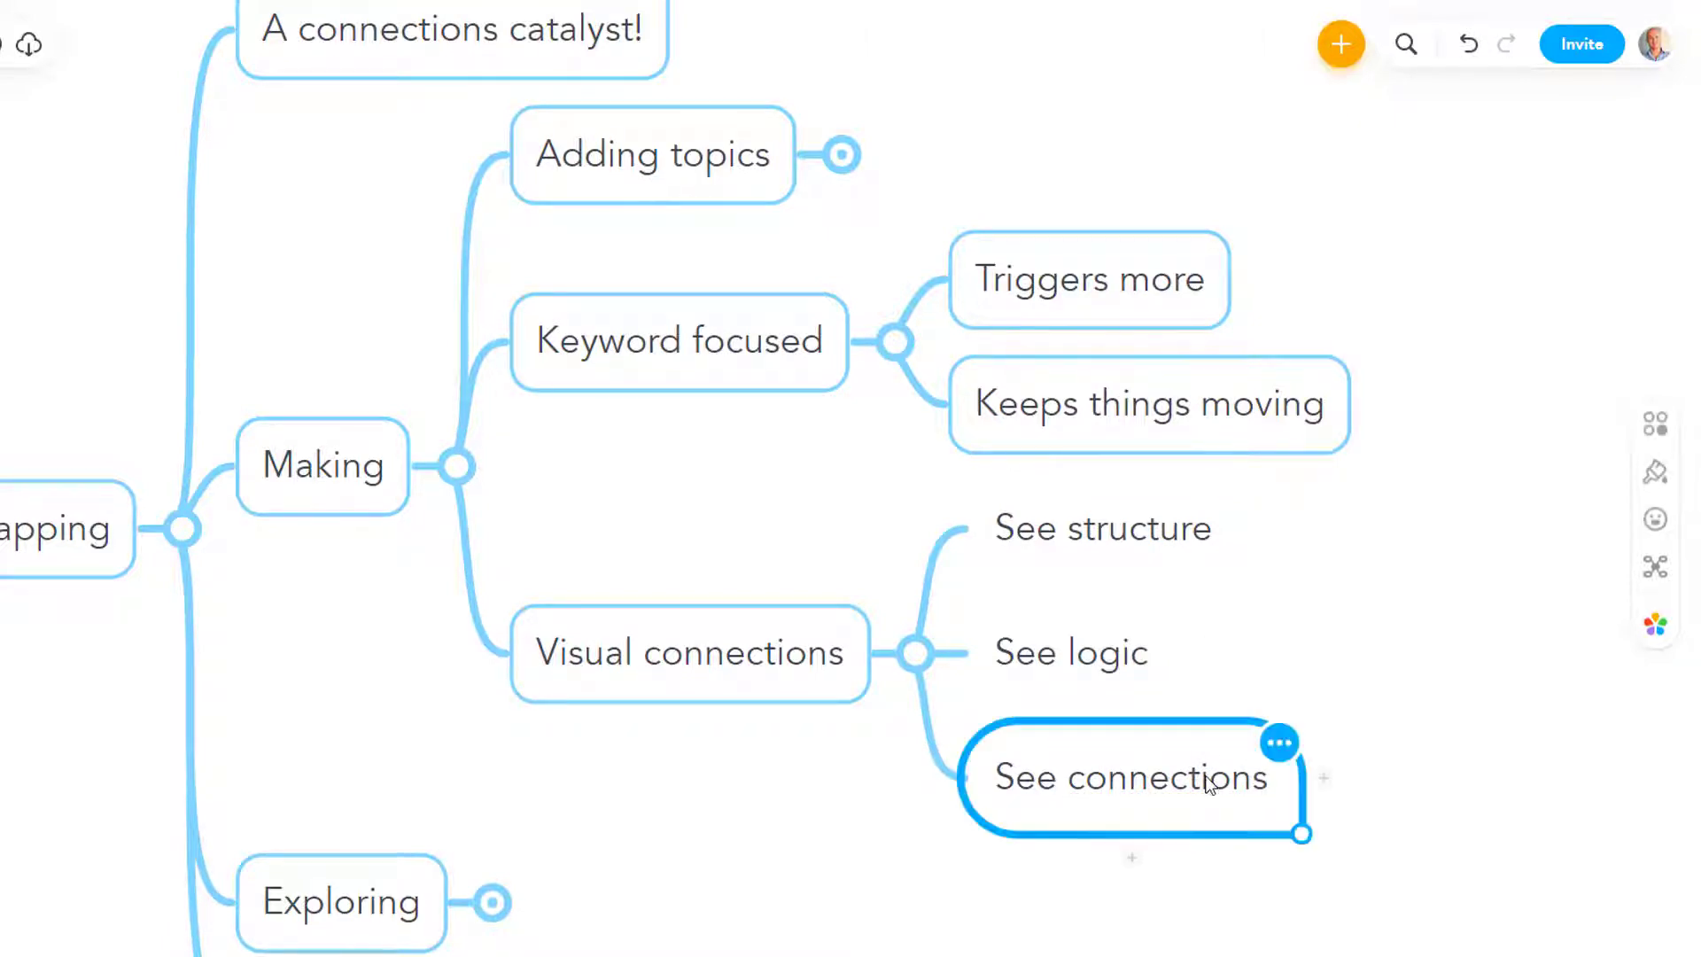
pyautogui.click(1655, 426)
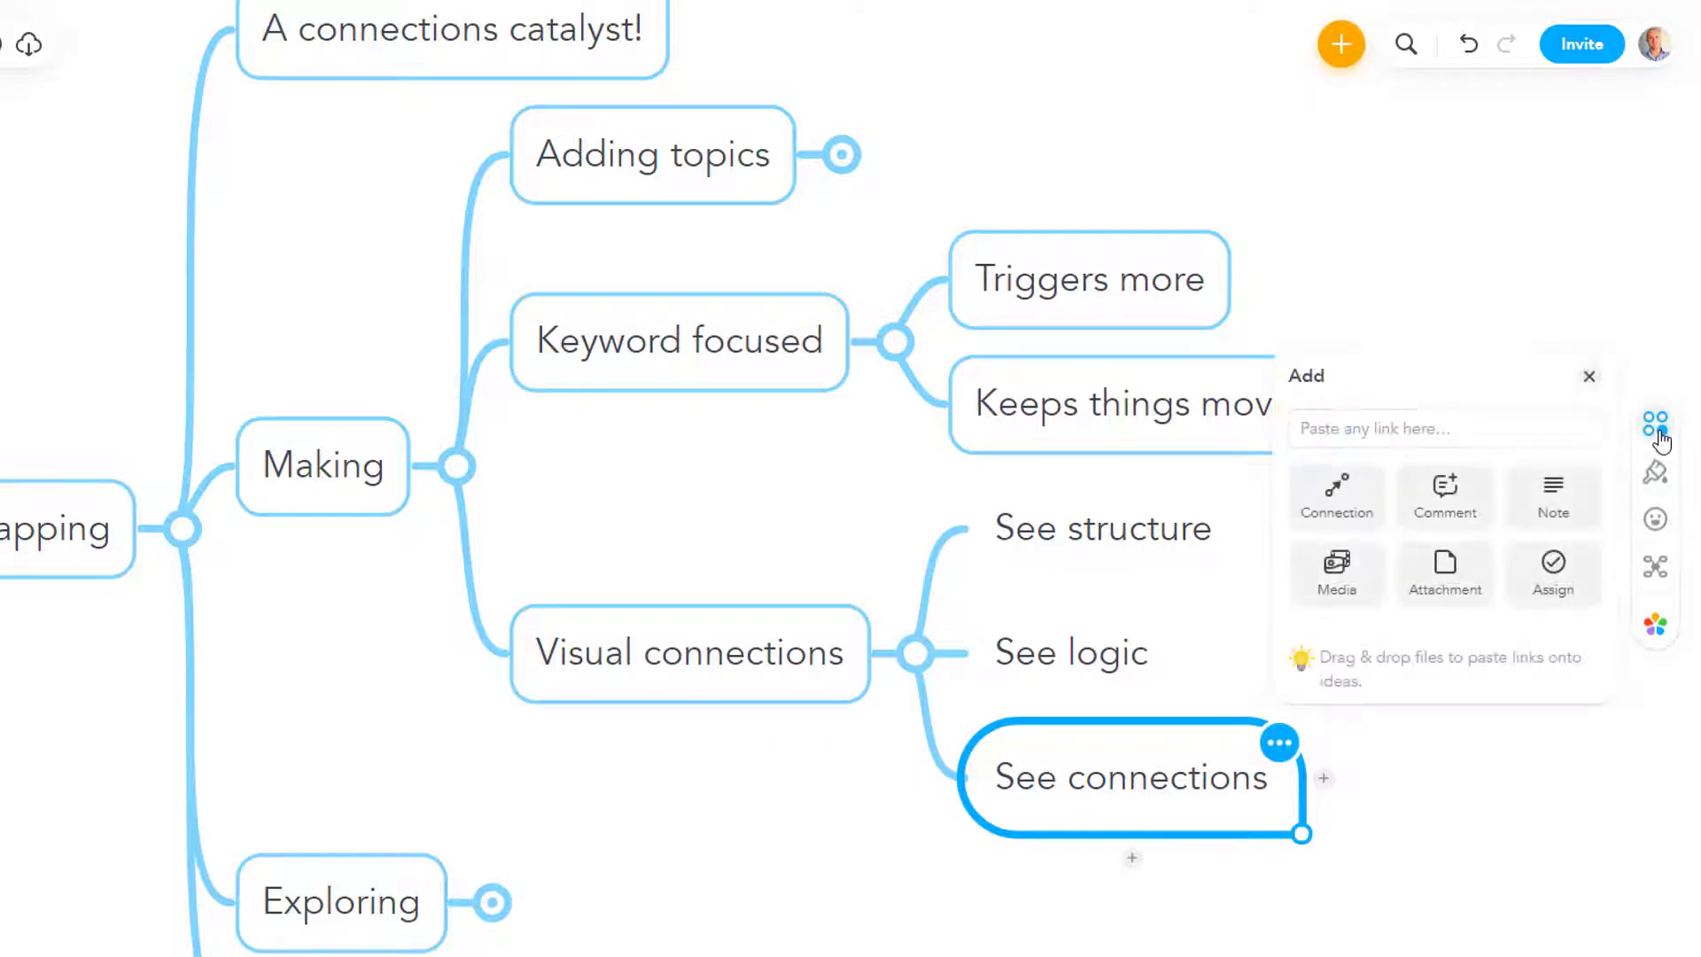
pyautogui.click(1328, 517)
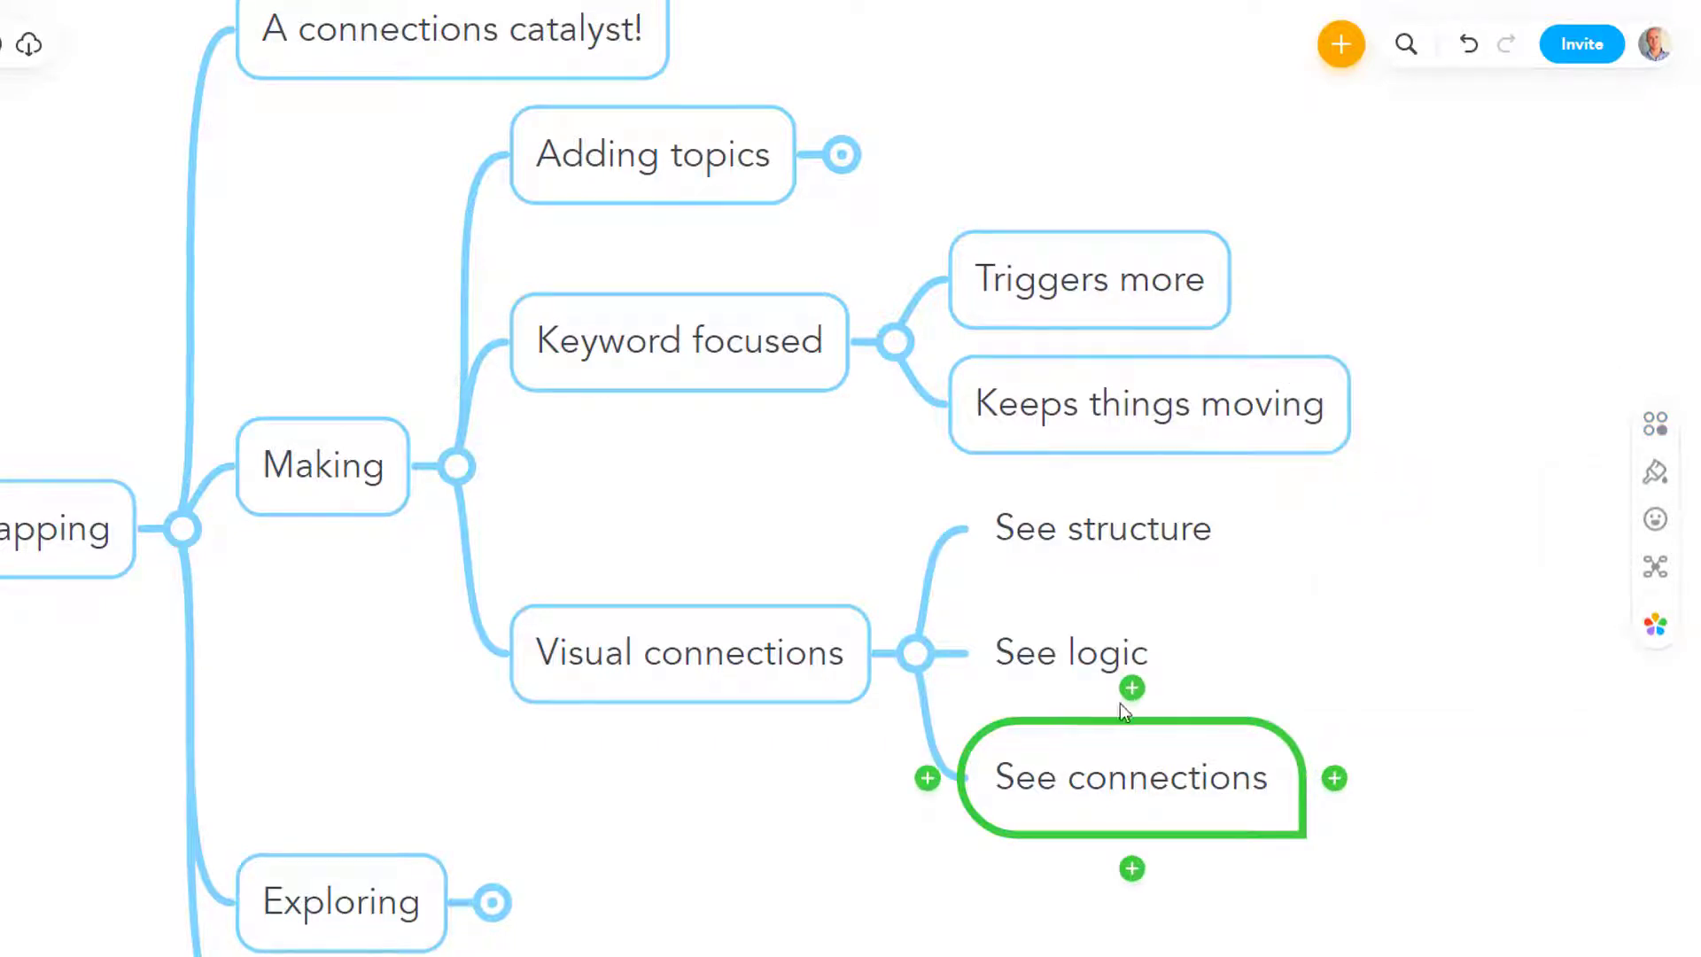
pyautogui.moveTo(1335, 778); pyautogui.dragTo(1232, 279)
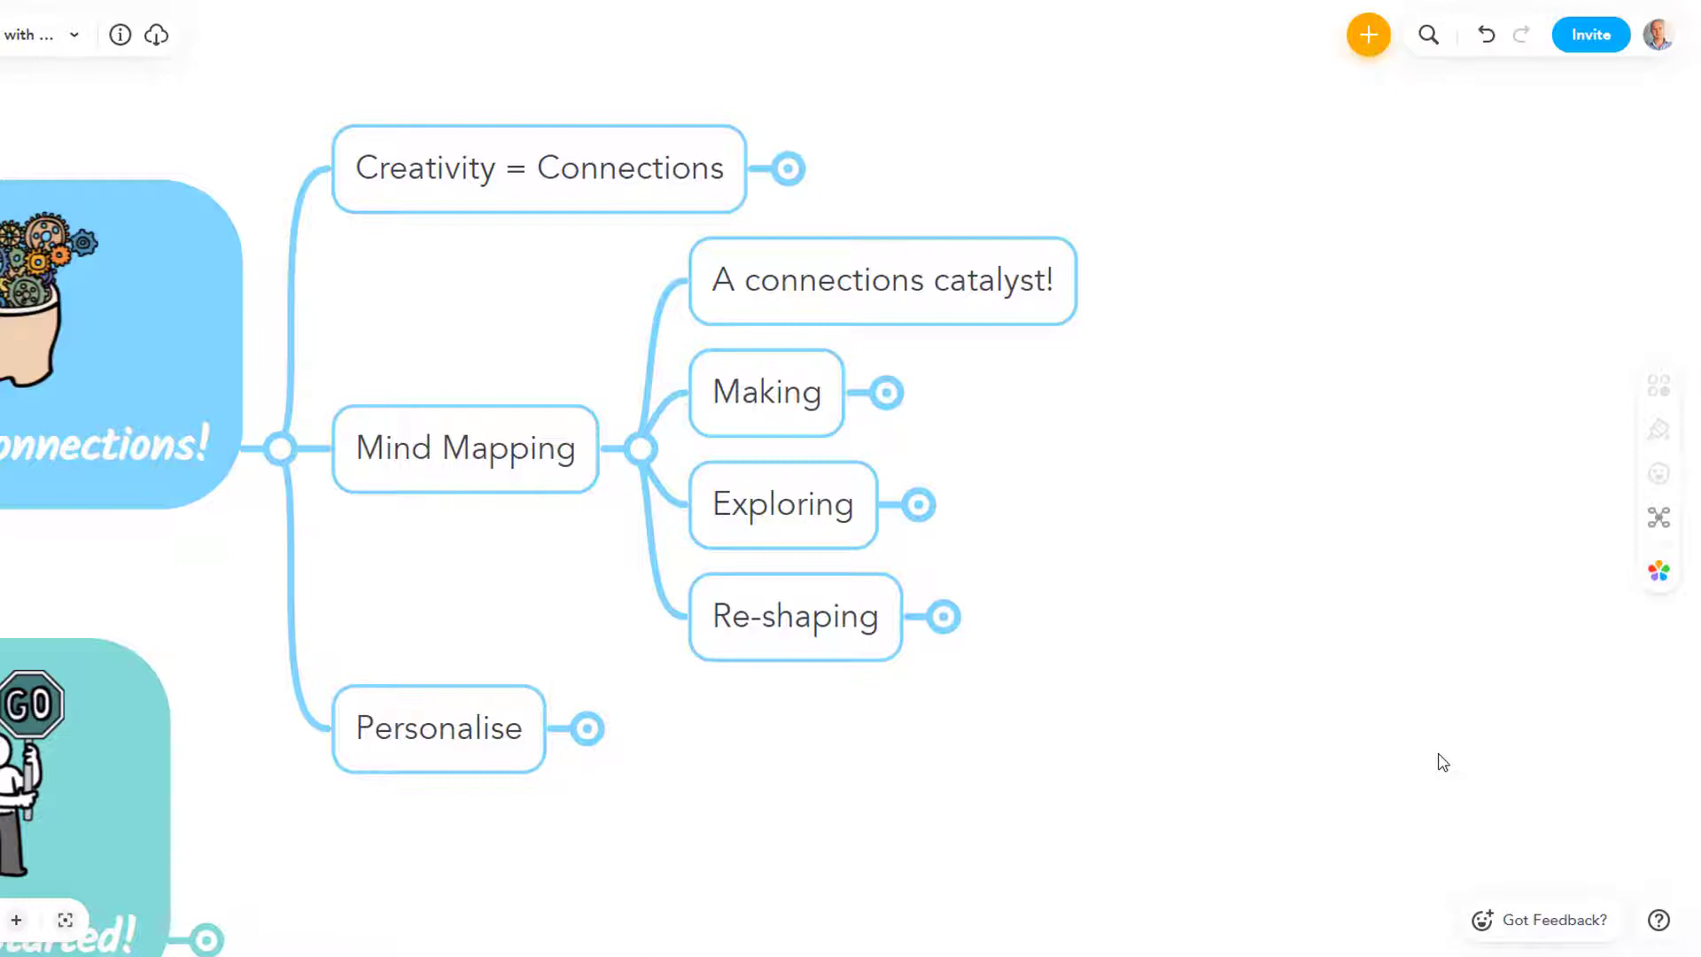
# Expand the Exploring topic under Mind Mapping and its Infinite canvas subtopic.
pyautogui.click(816, 517)
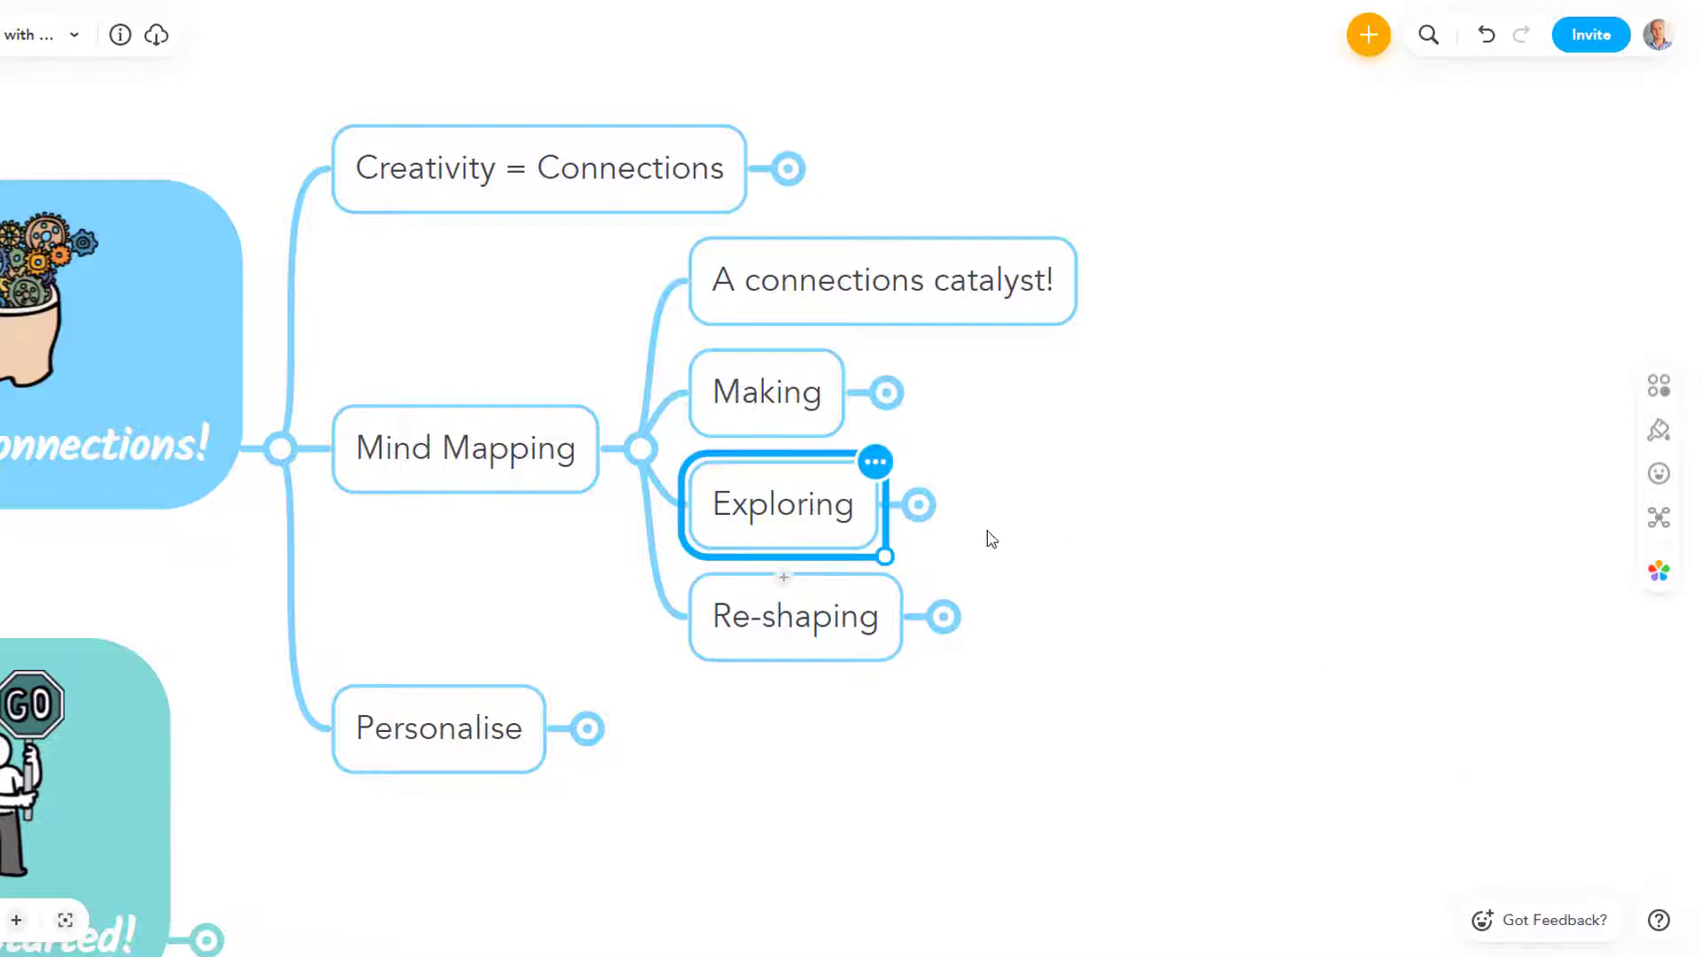
pyautogui.scroll(3, 992, 540)
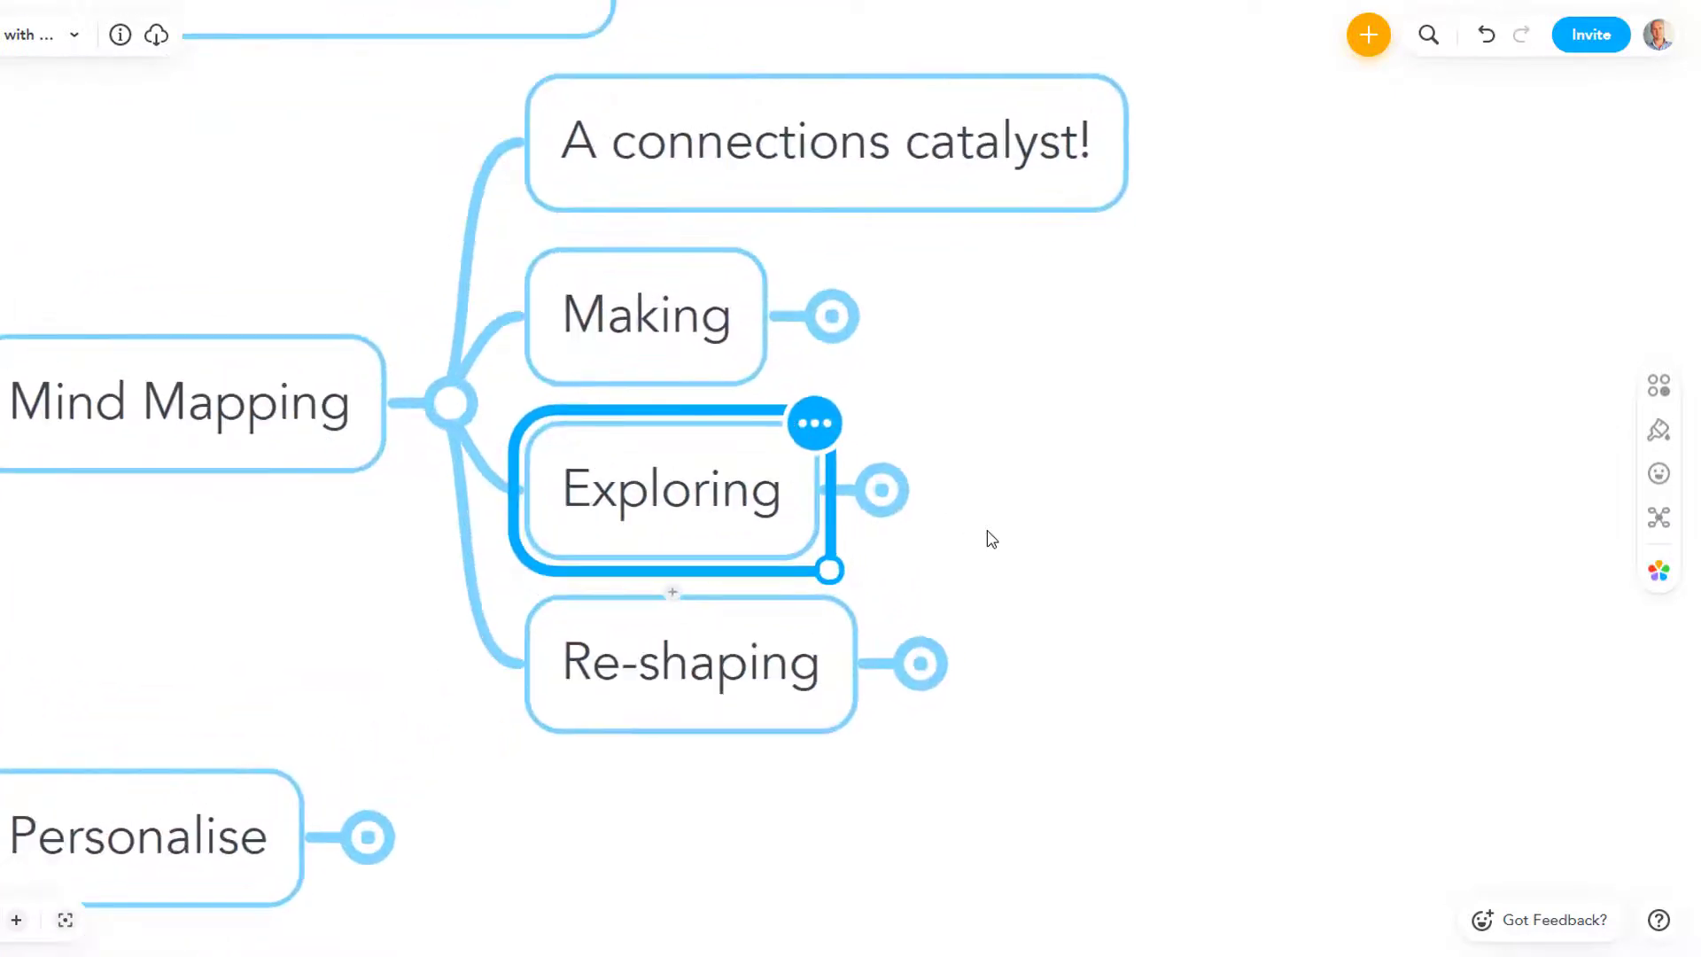
pyautogui.click(882, 489)
pyautogui.moveTo(1370, 670); pyautogui.dragTo(1027, 657)
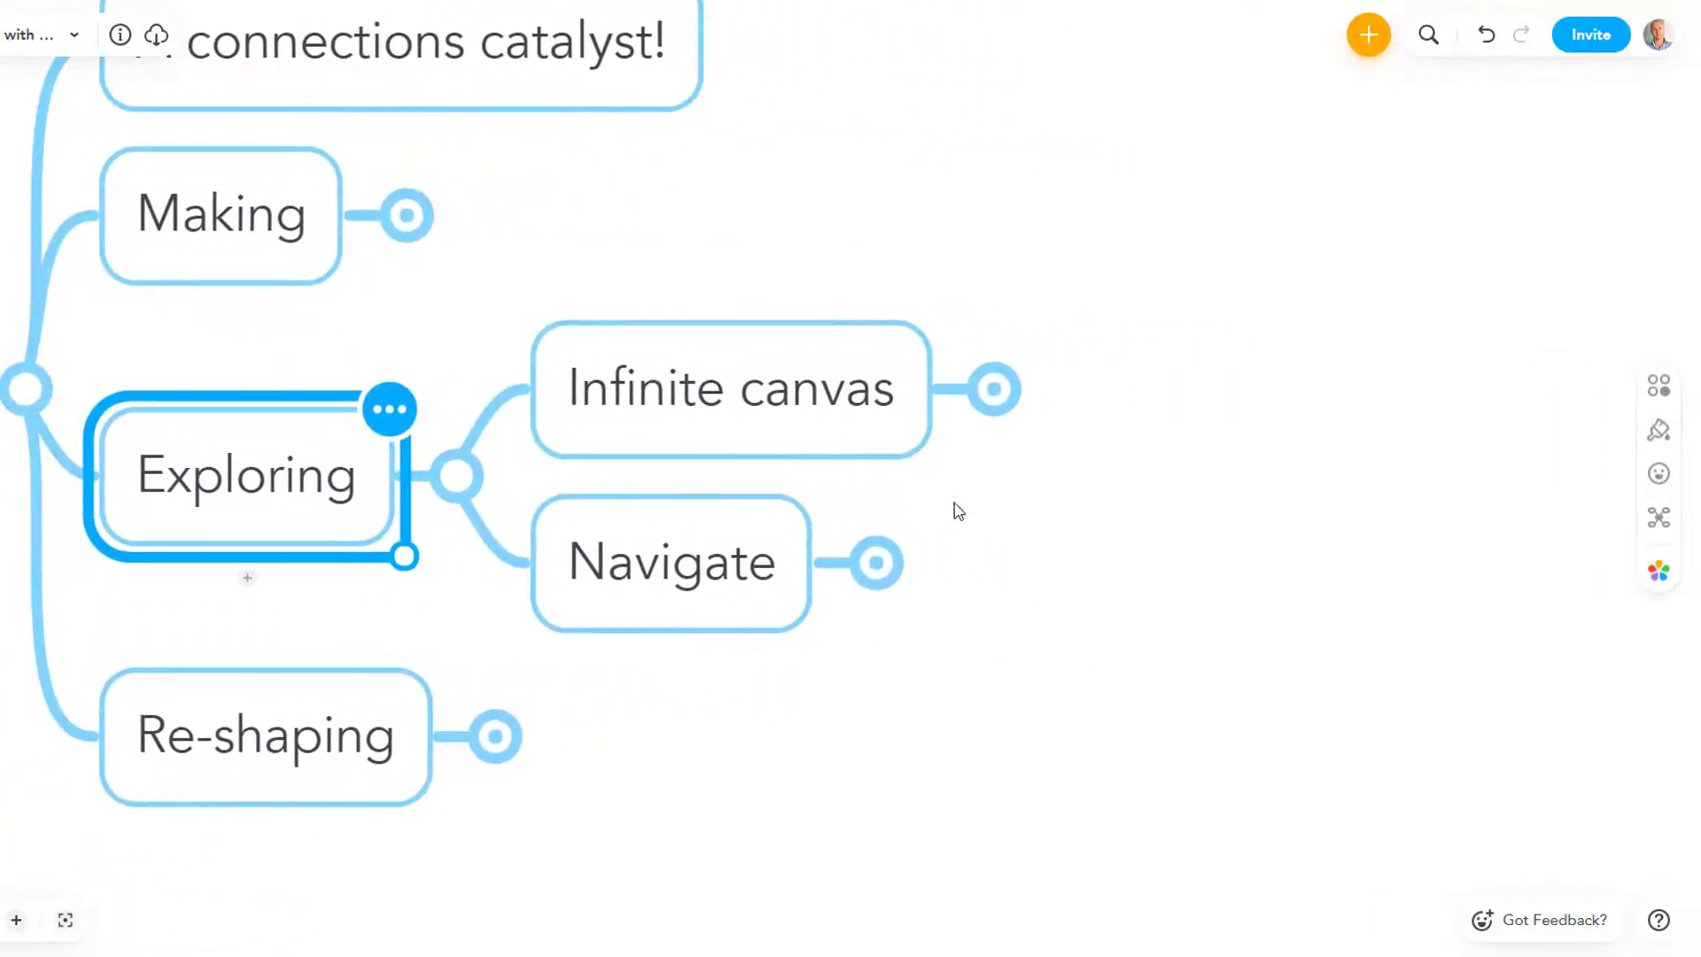
pyautogui.click(879, 396)
pyautogui.click(996, 390)
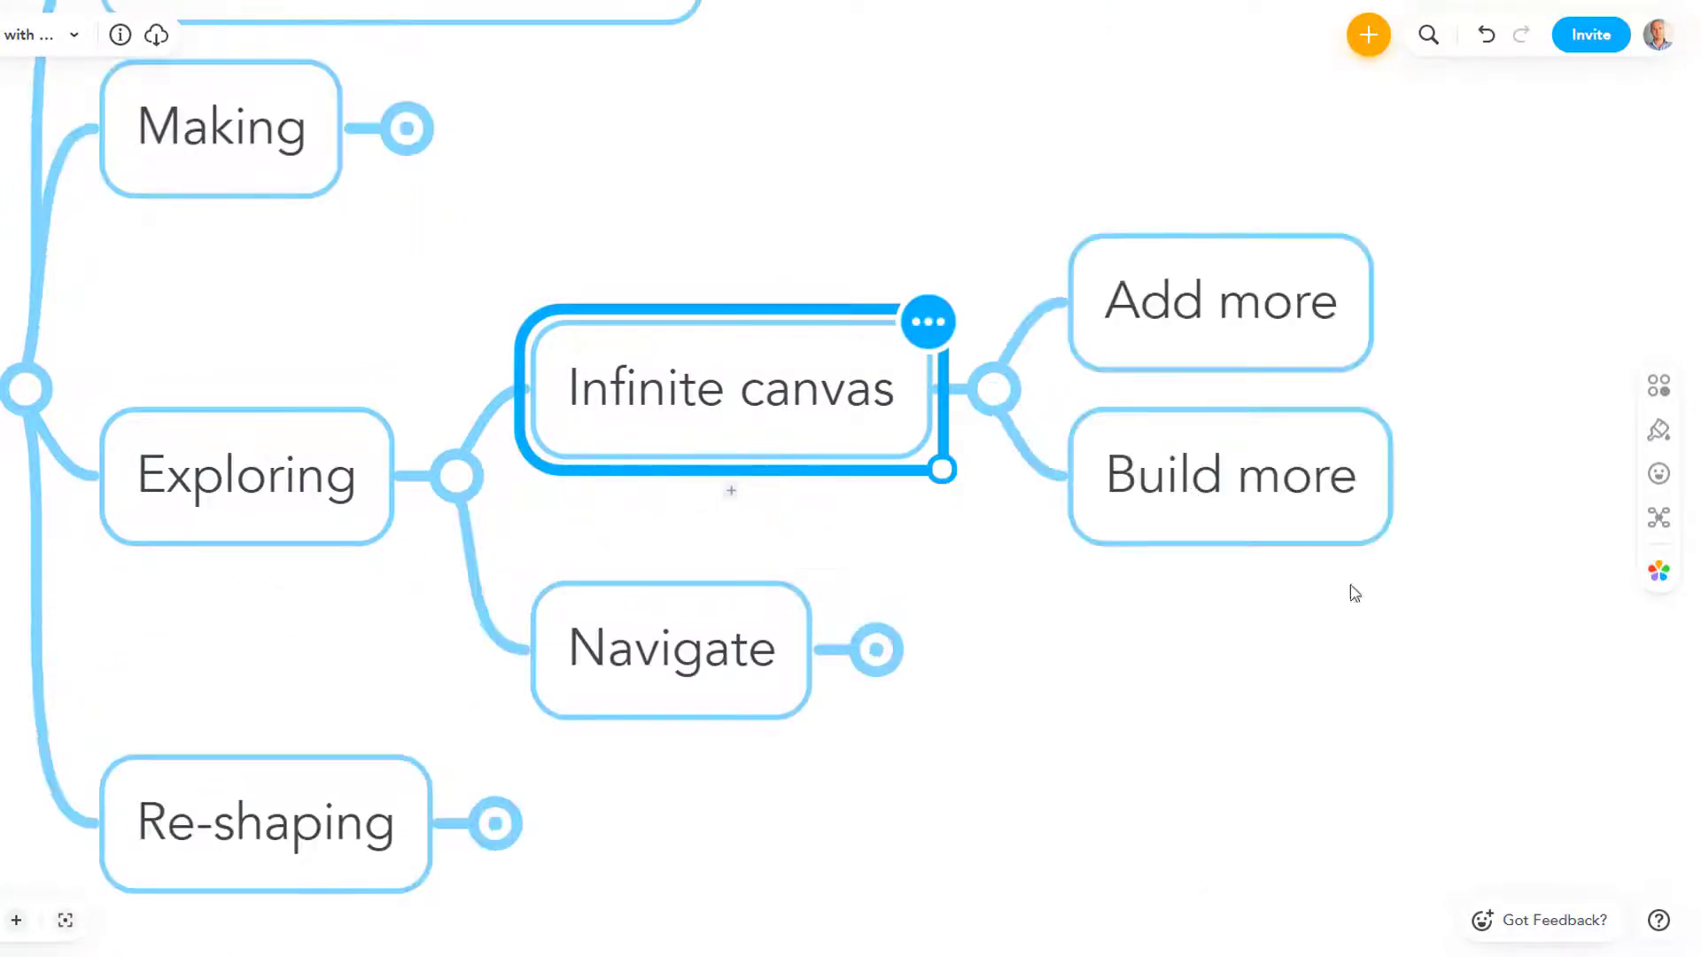
# Extend the Add more topic with a chain of nested subtopics: "Keep going", "More ideas" and "And more".
pyautogui.moveTo(1377, 643); pyautogui.dragTo(837, 733)
pyautogui.click(709, 436)
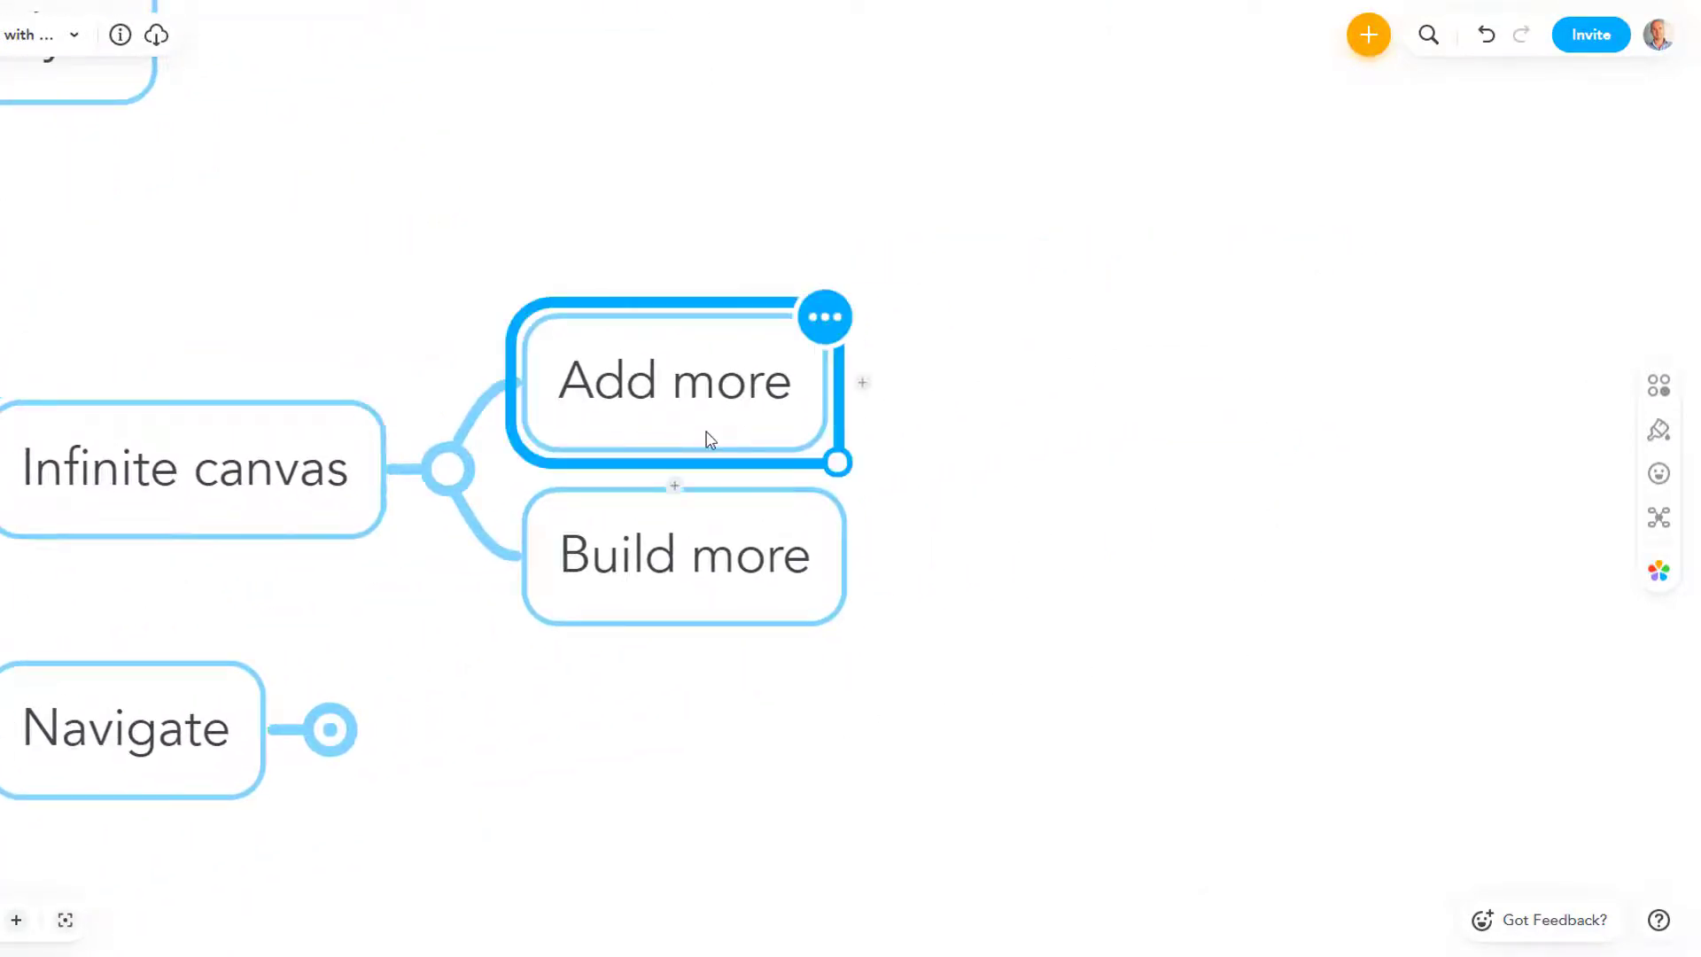
pyautogui.press('Tab')
pyautogui.write('Keep d')
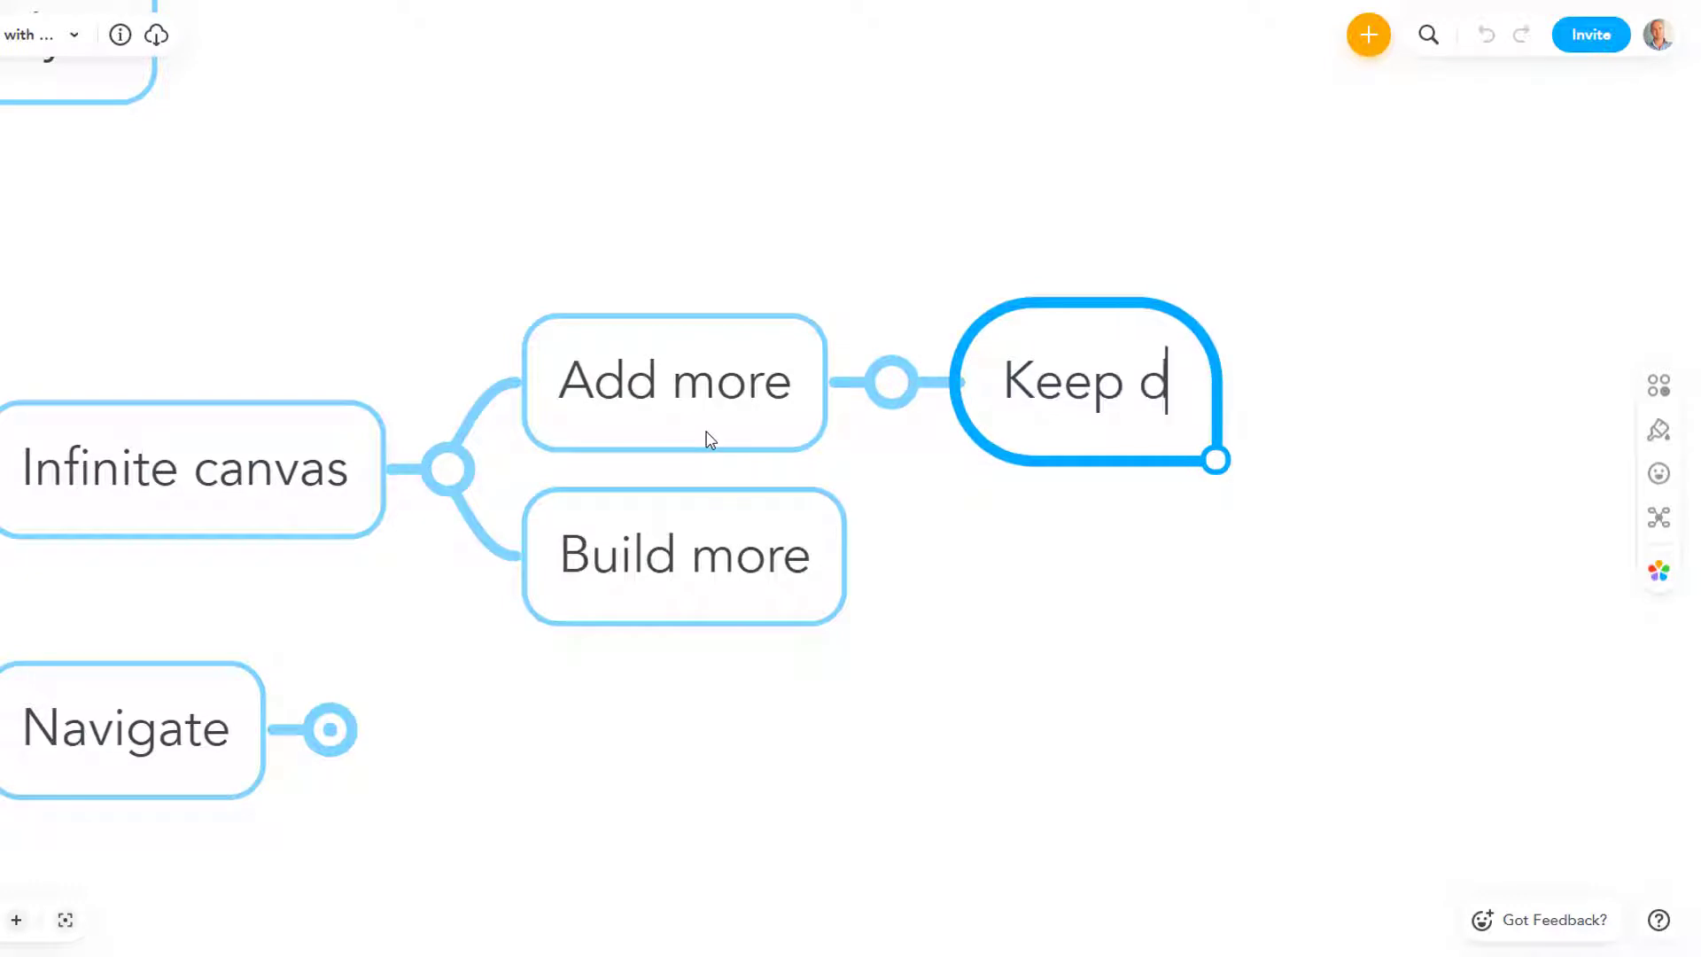
pyautogui.press('BackSpace')
pyautogui.write('going')
pyautogui.press('Return')
pyautogui.press('Tab')
pyautogui.write('M')
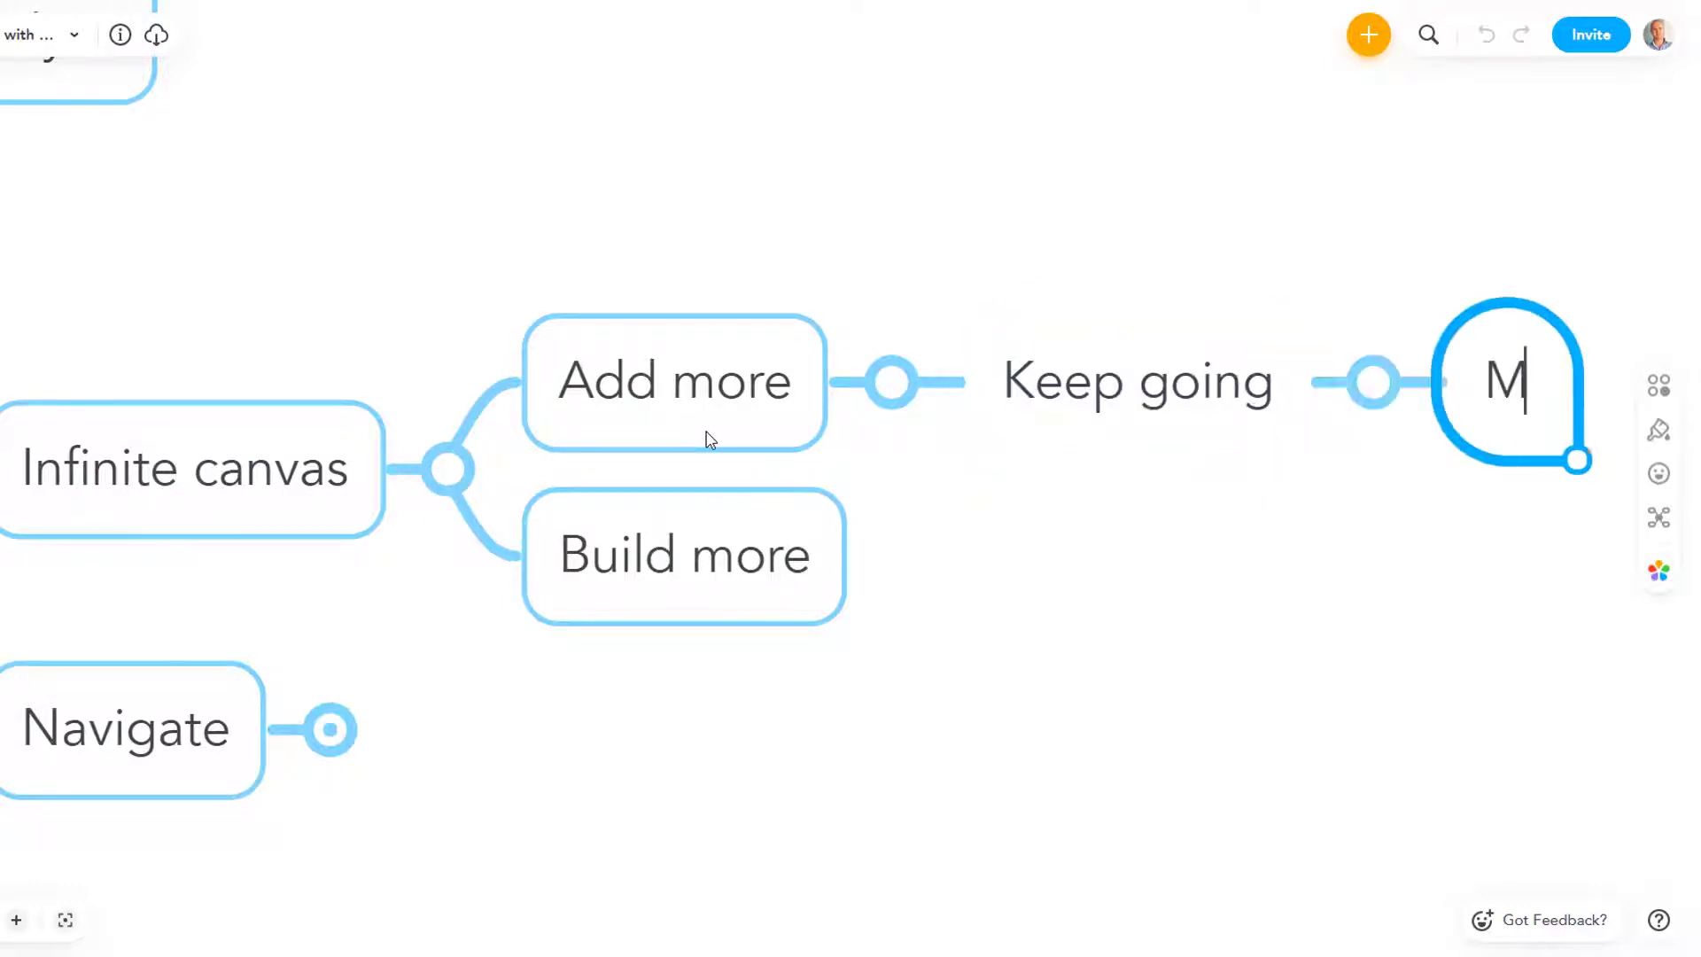
pyautogui.write('ore ideas')
pyautogui.press('Return')
pyautogui.press('Tab')
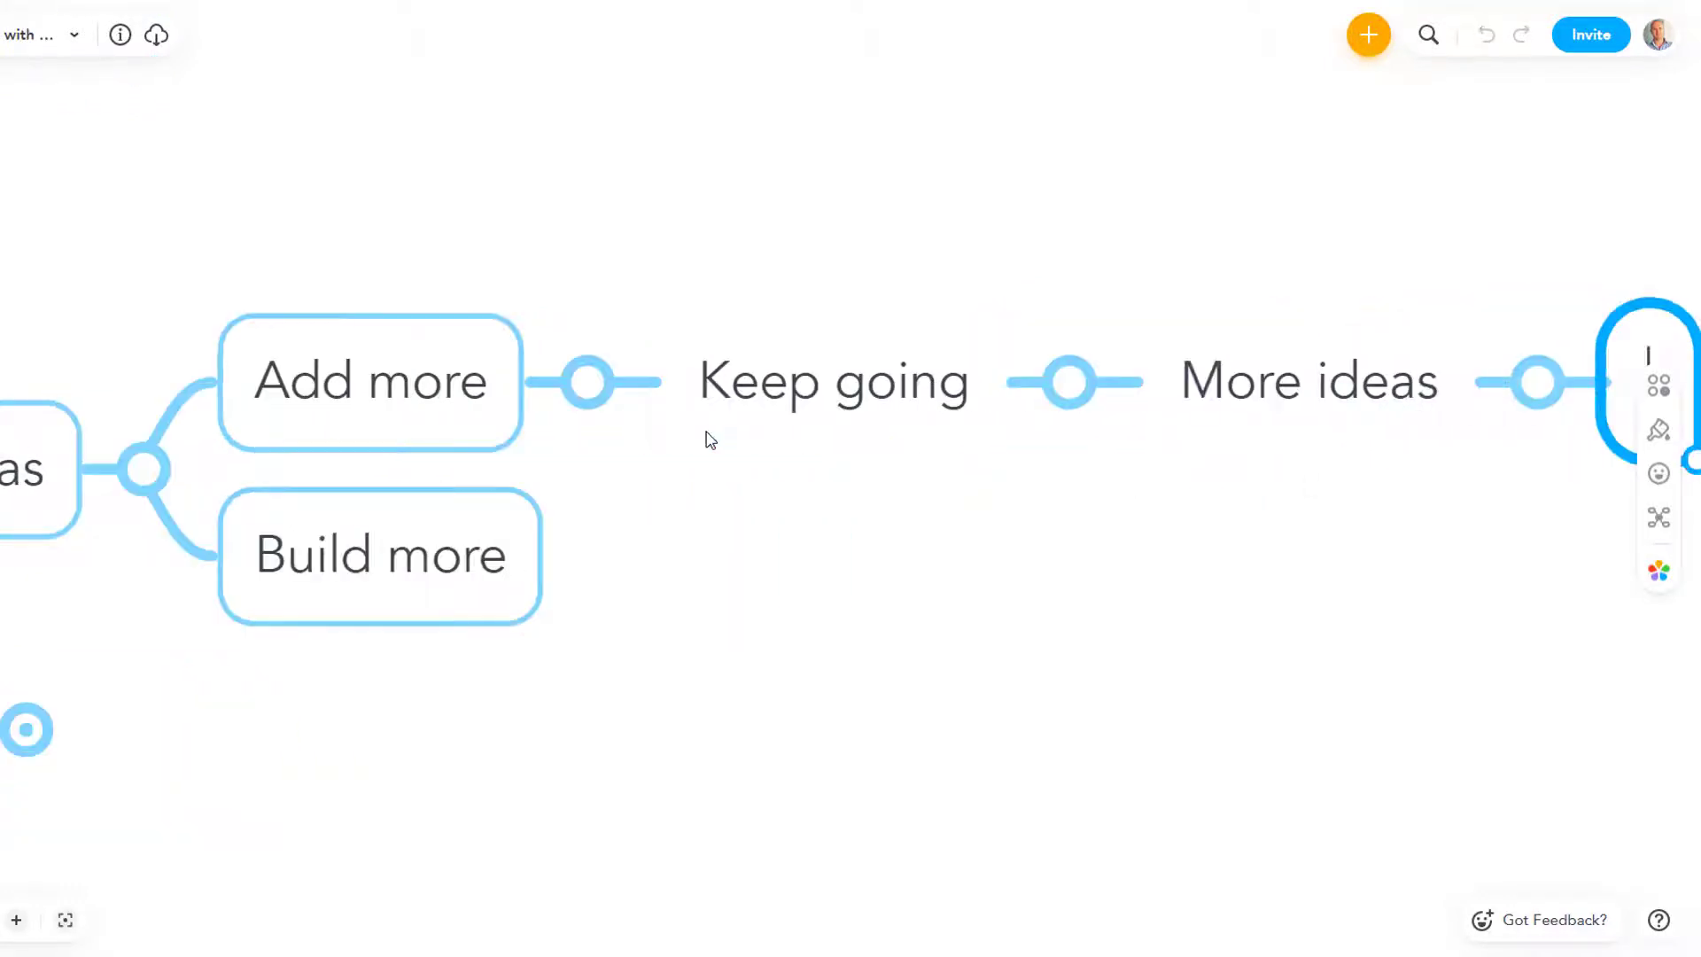
pyautogui.write('And mor')
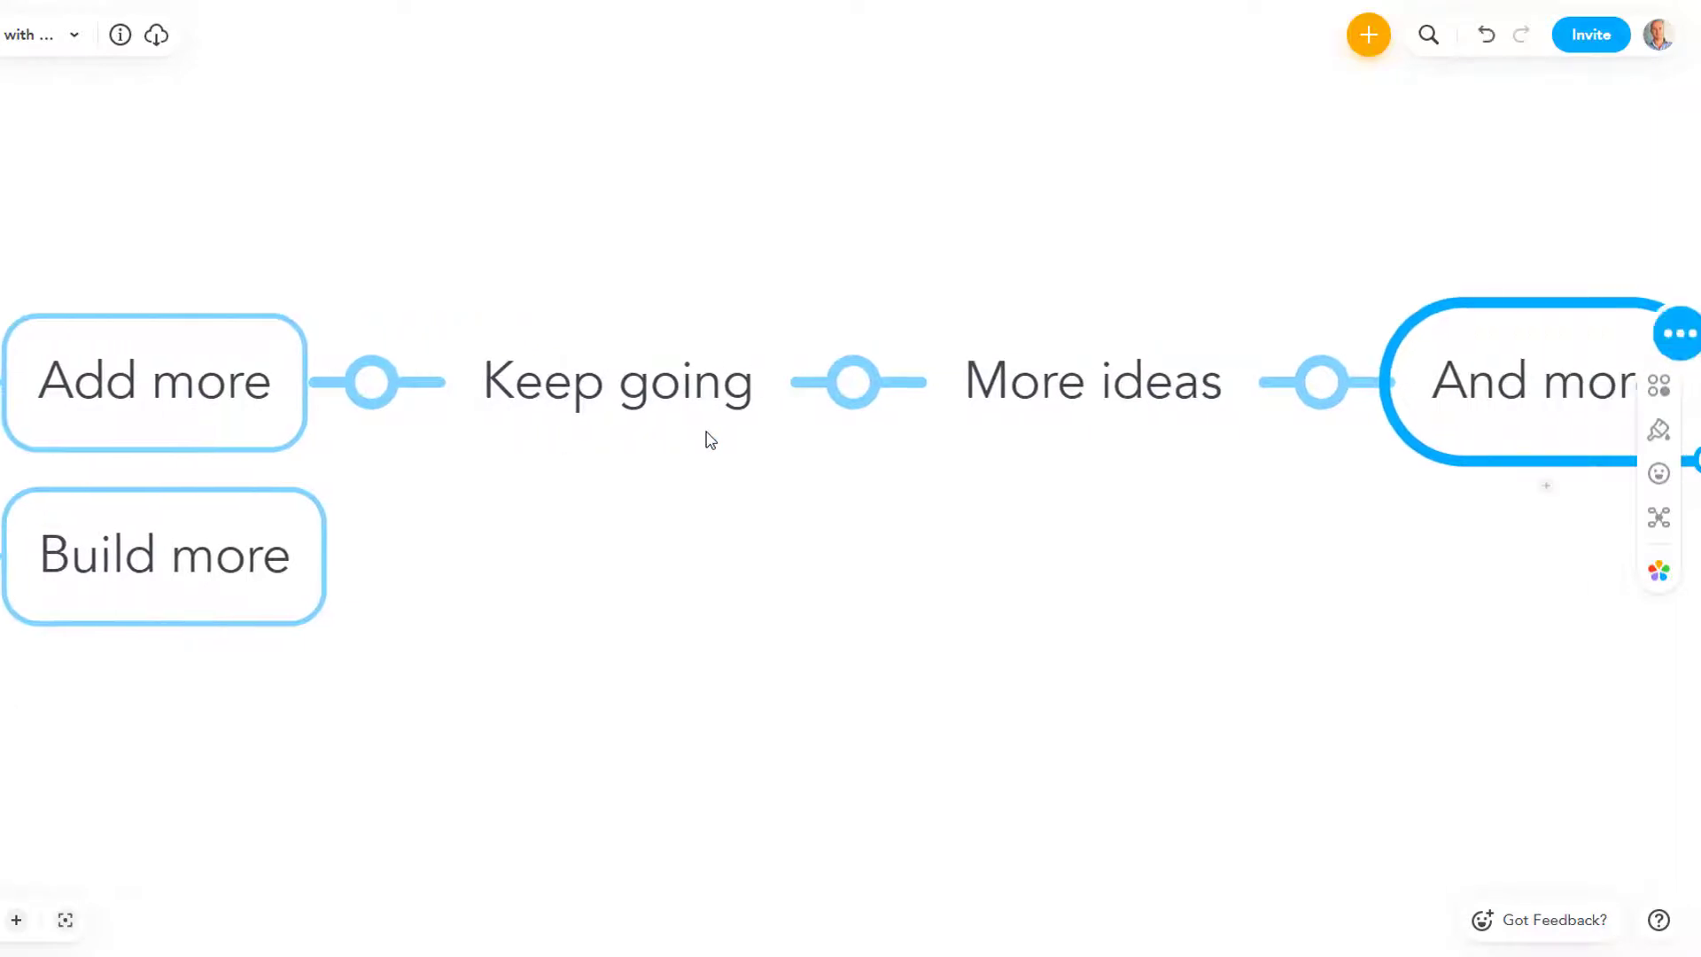
pyautogui.write('e')
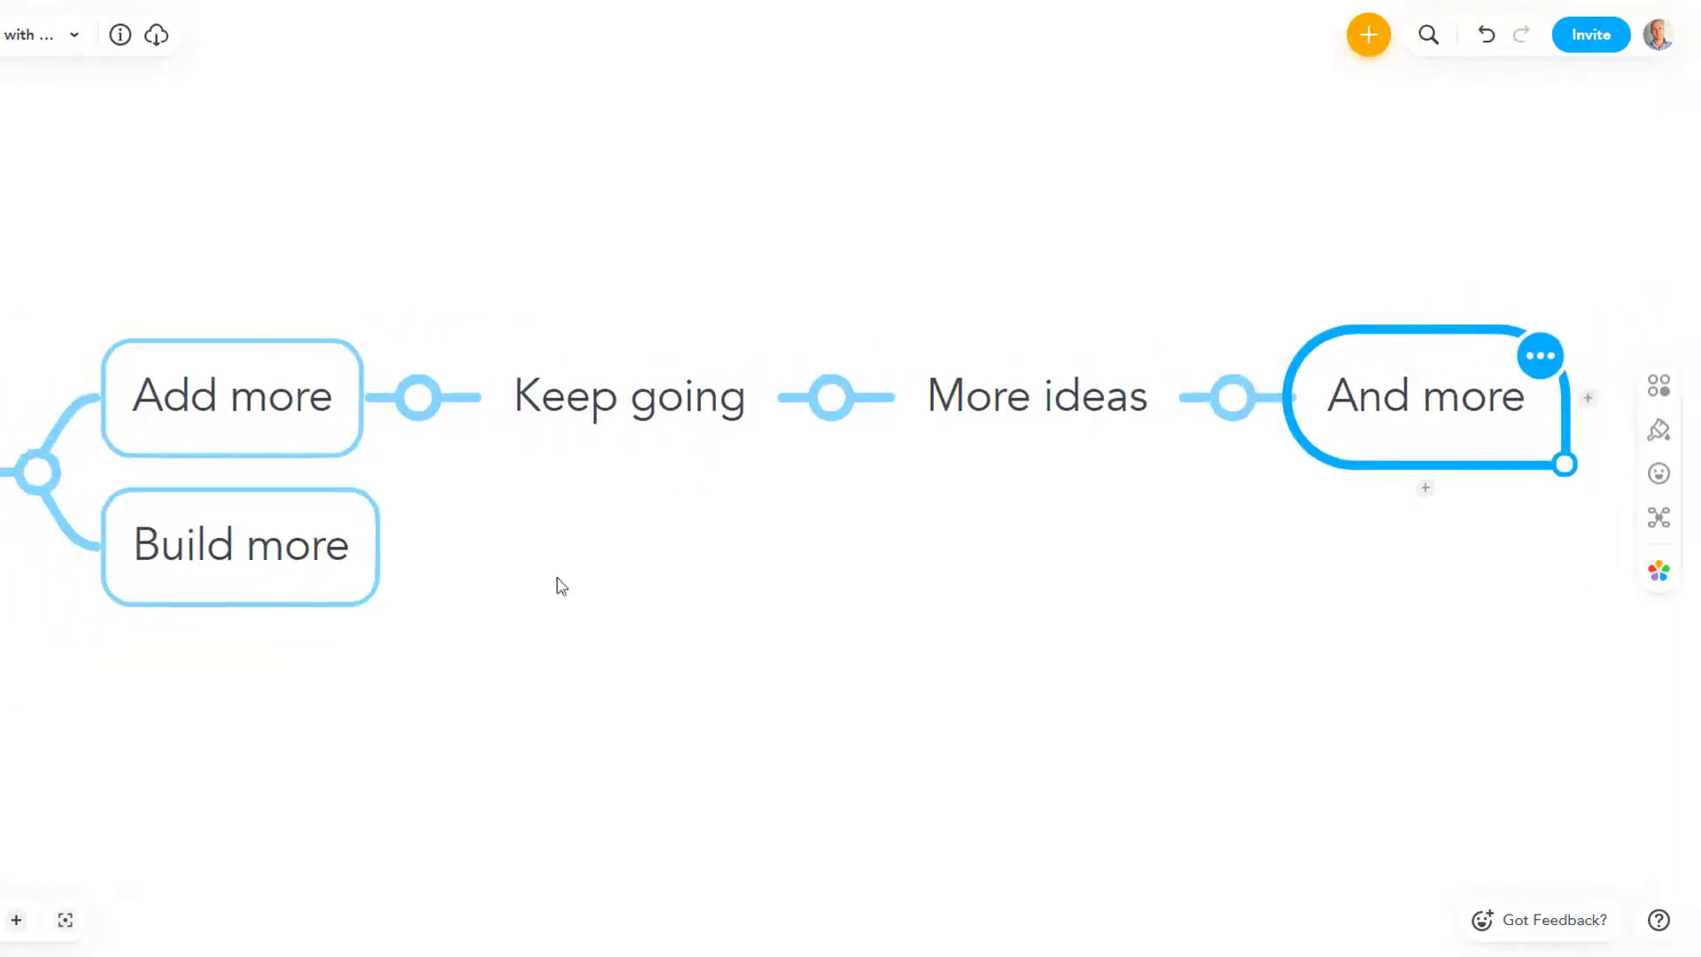
# Expand the Navigate topic under Exploring and select its Move map subtopic.
pyautogui.moveTo(516, 617); pyautogui.dragTo(934, 561)
pyautogui.click(219, 638)
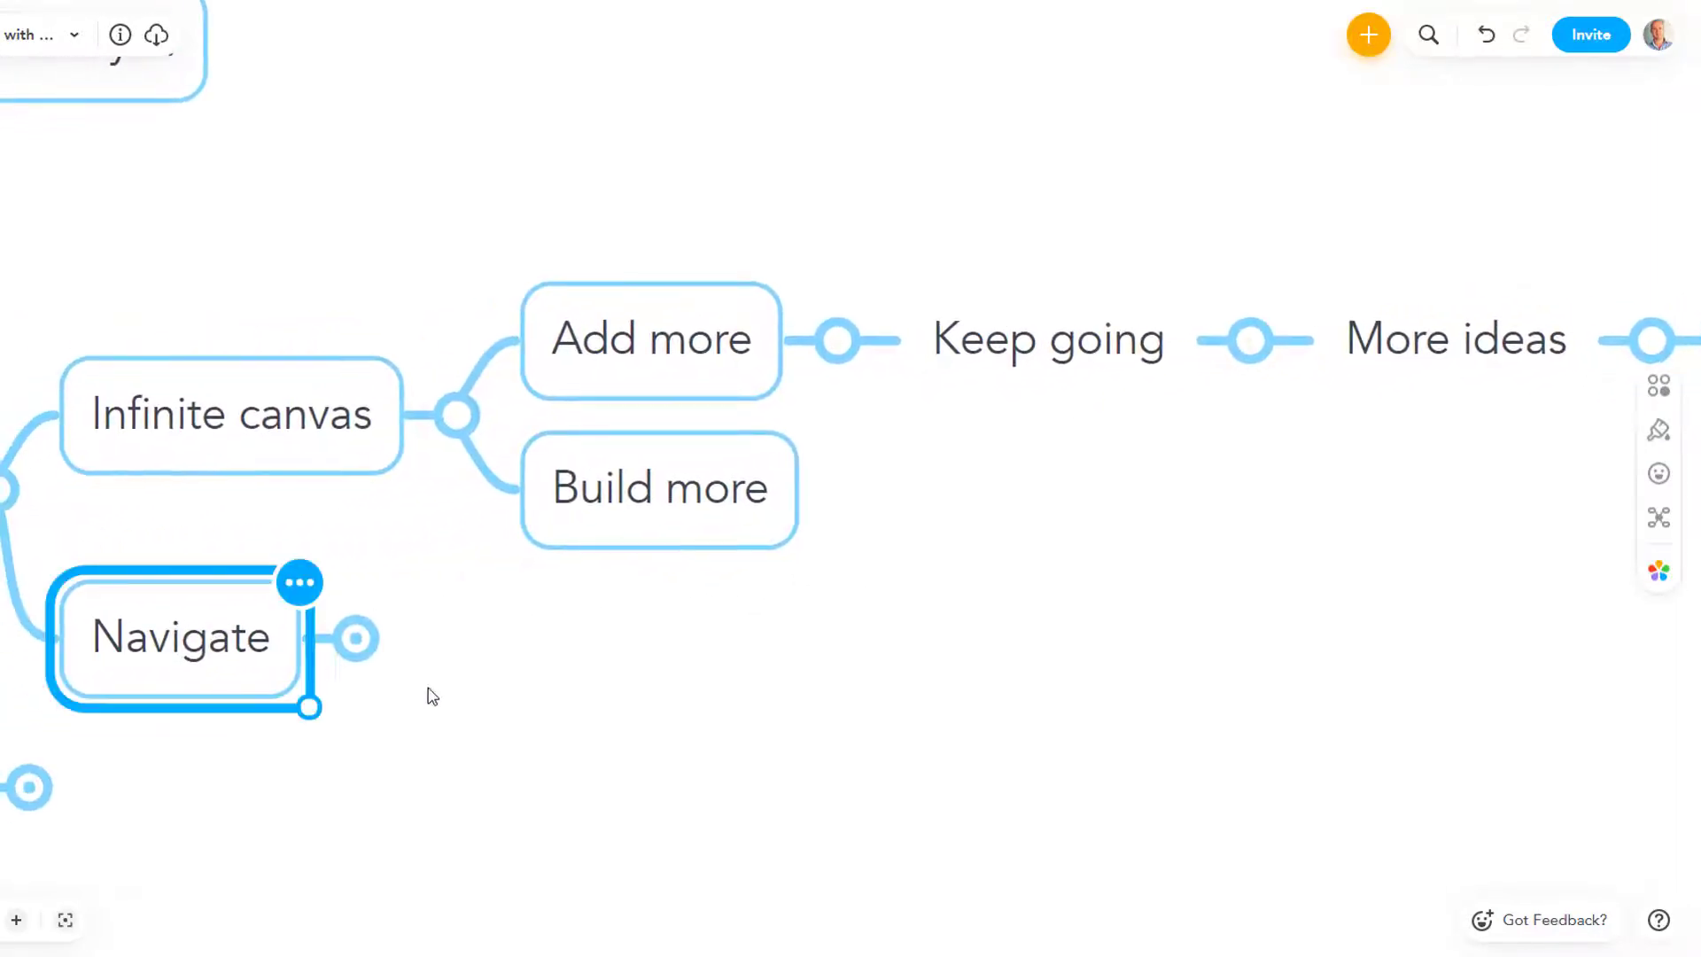
pyautogui.moveTo(417, 778); pyautogui.dragTo(478, 664)
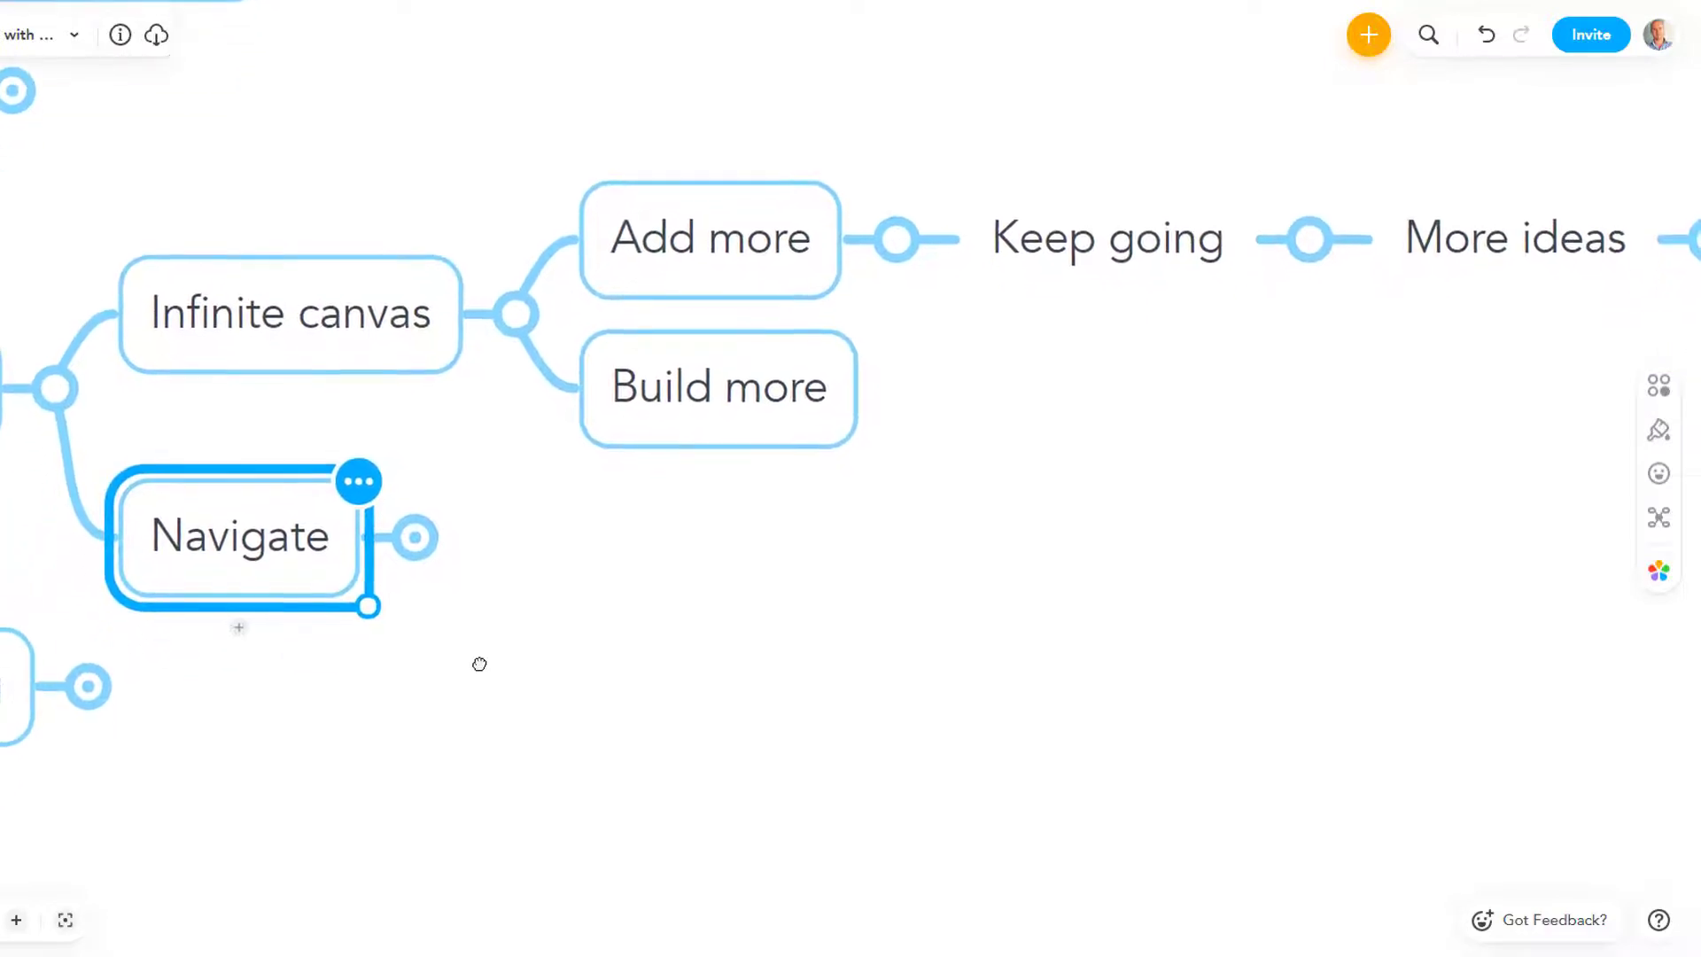
pyautogui.click(420, 549)
pyautogui.click(706, 418)
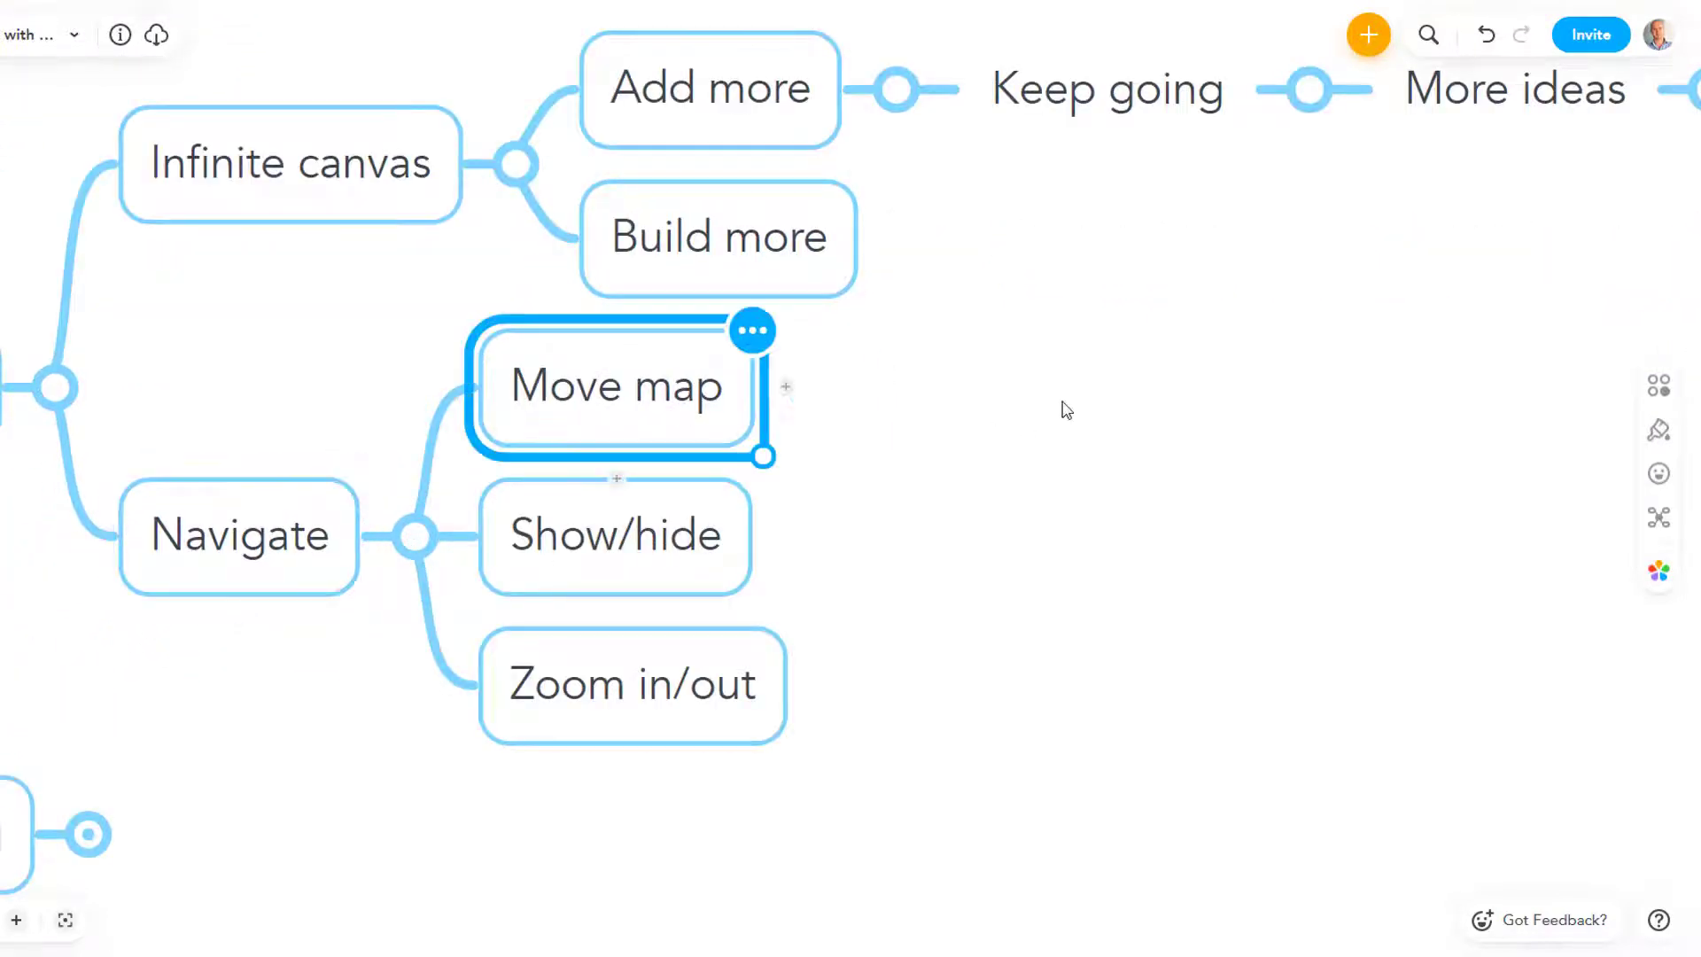
# Select the Show/hide topic, and collapse the branches after Keep going, Add more and Infinite canvas.
pyautogui.moveTo(992, 355); pyautogui.dragTo(951, 431)
pyautogui.click(649, 620)
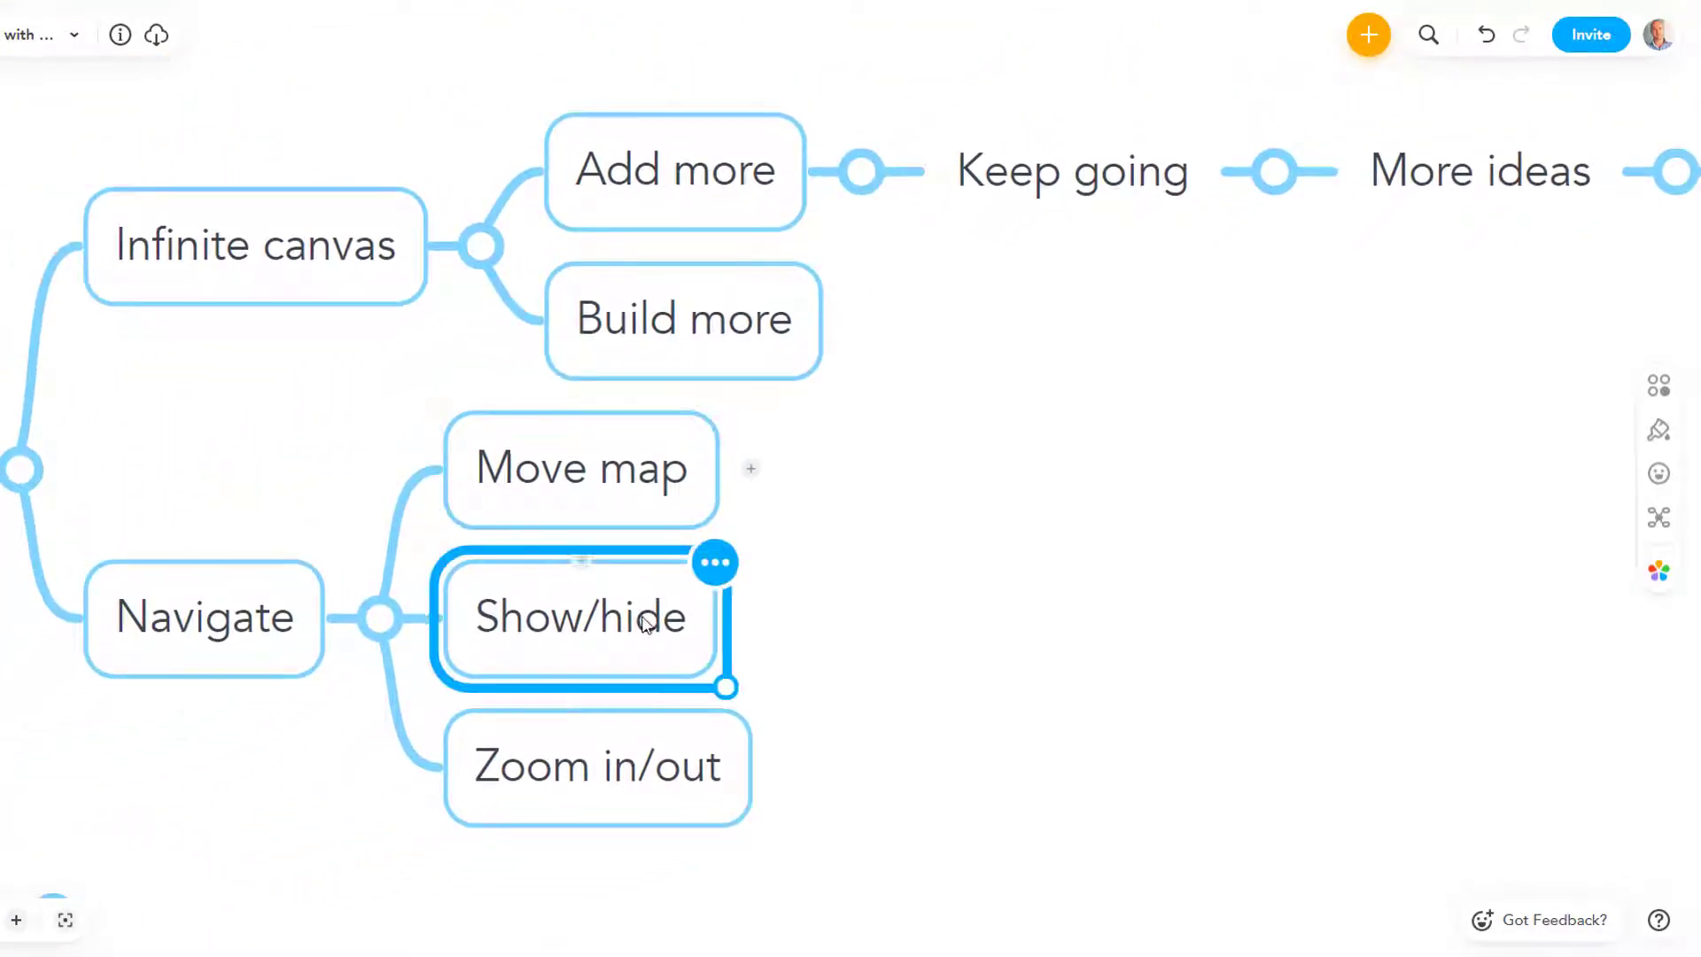
pyautogui.click(1283, 176)
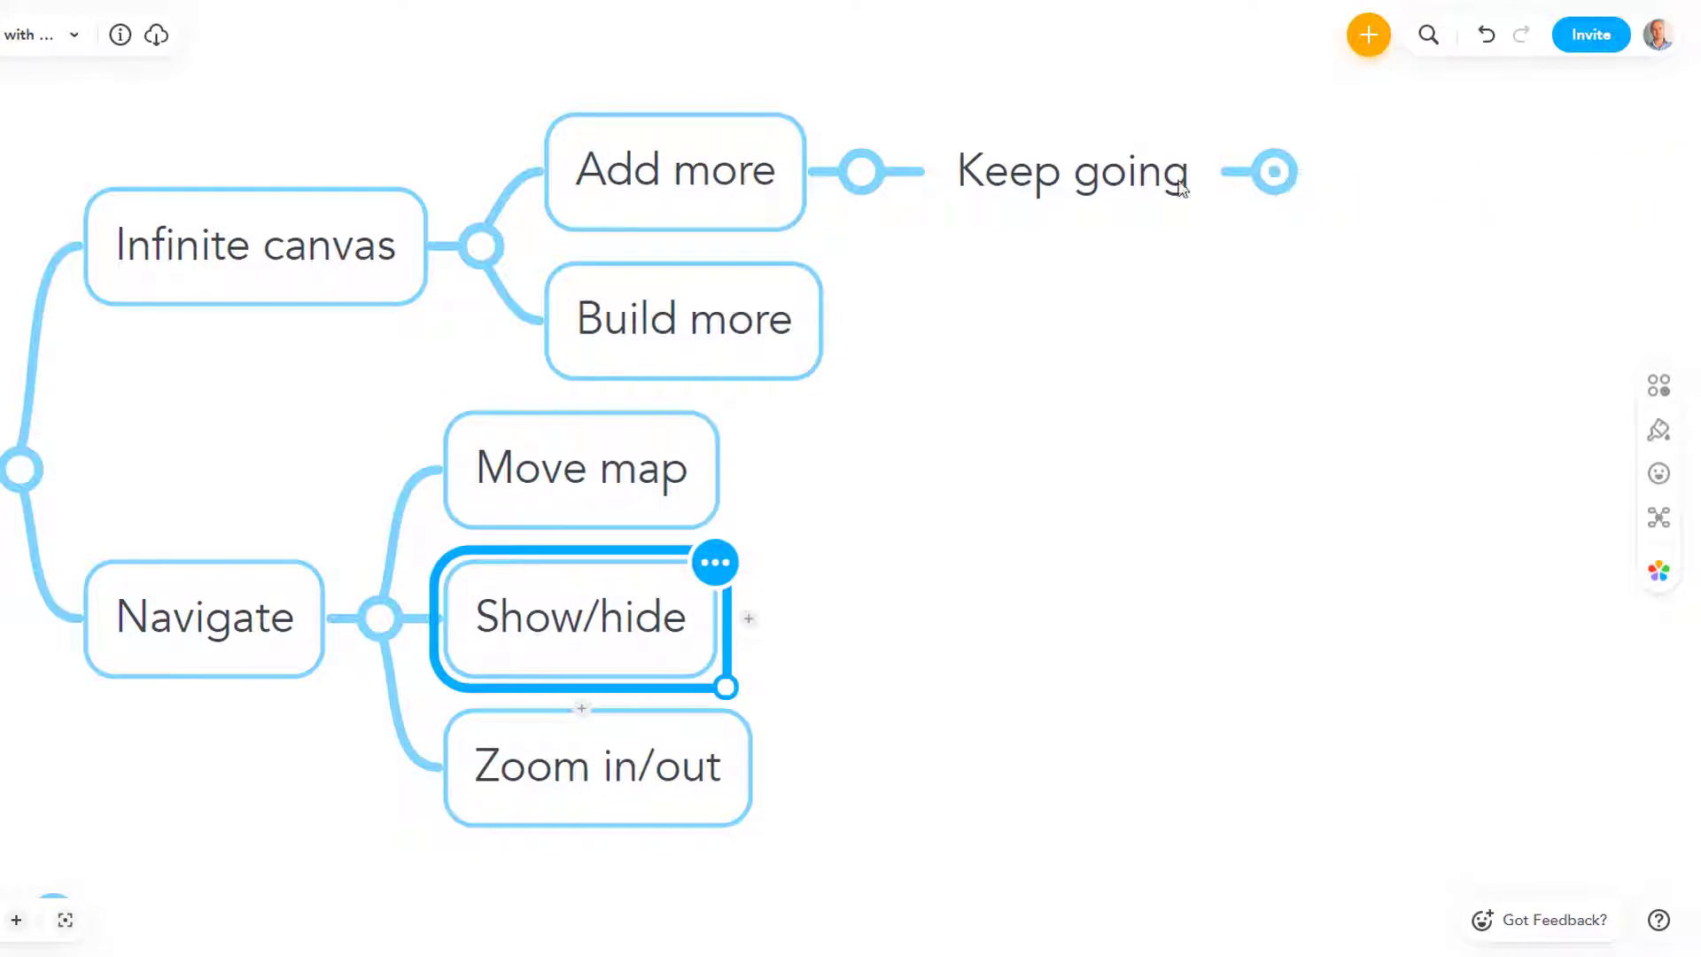
pyautogui.click(865, 176)
pyautogui.click(482, 266)
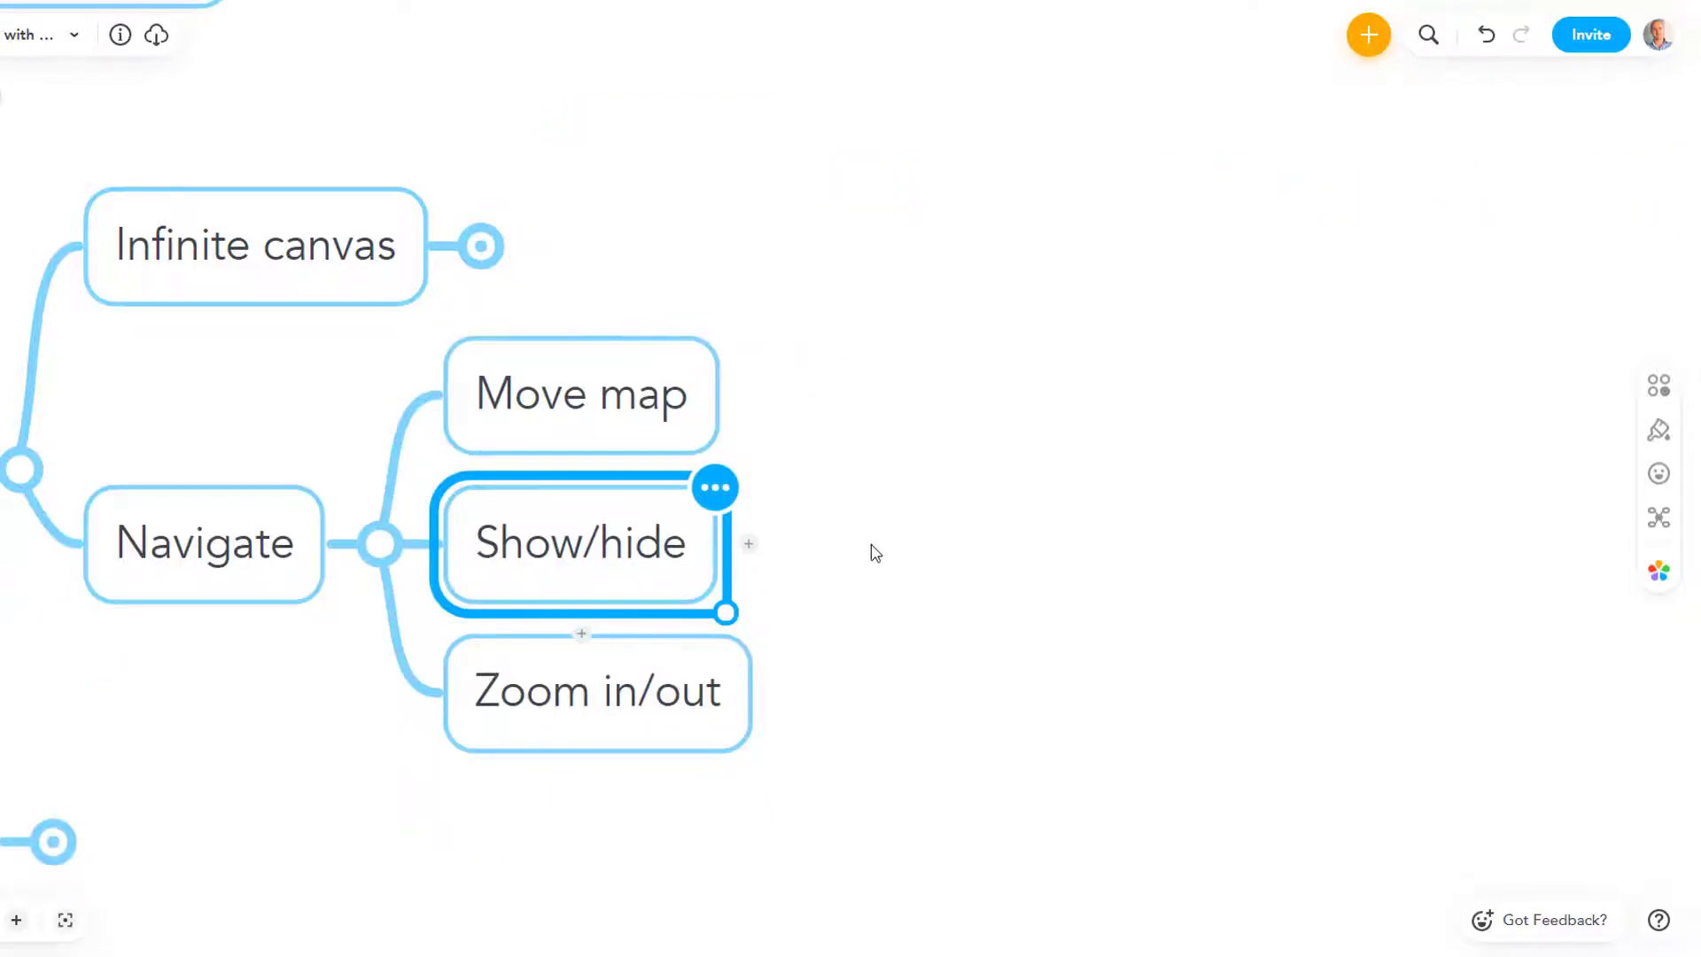
# Select the Zoom in/out topic and examine it up close, before viewing the surrounding Make Connections branch.
pyautogui.moveTo(873, 554); pyautogui.dragTo(1170, 486)
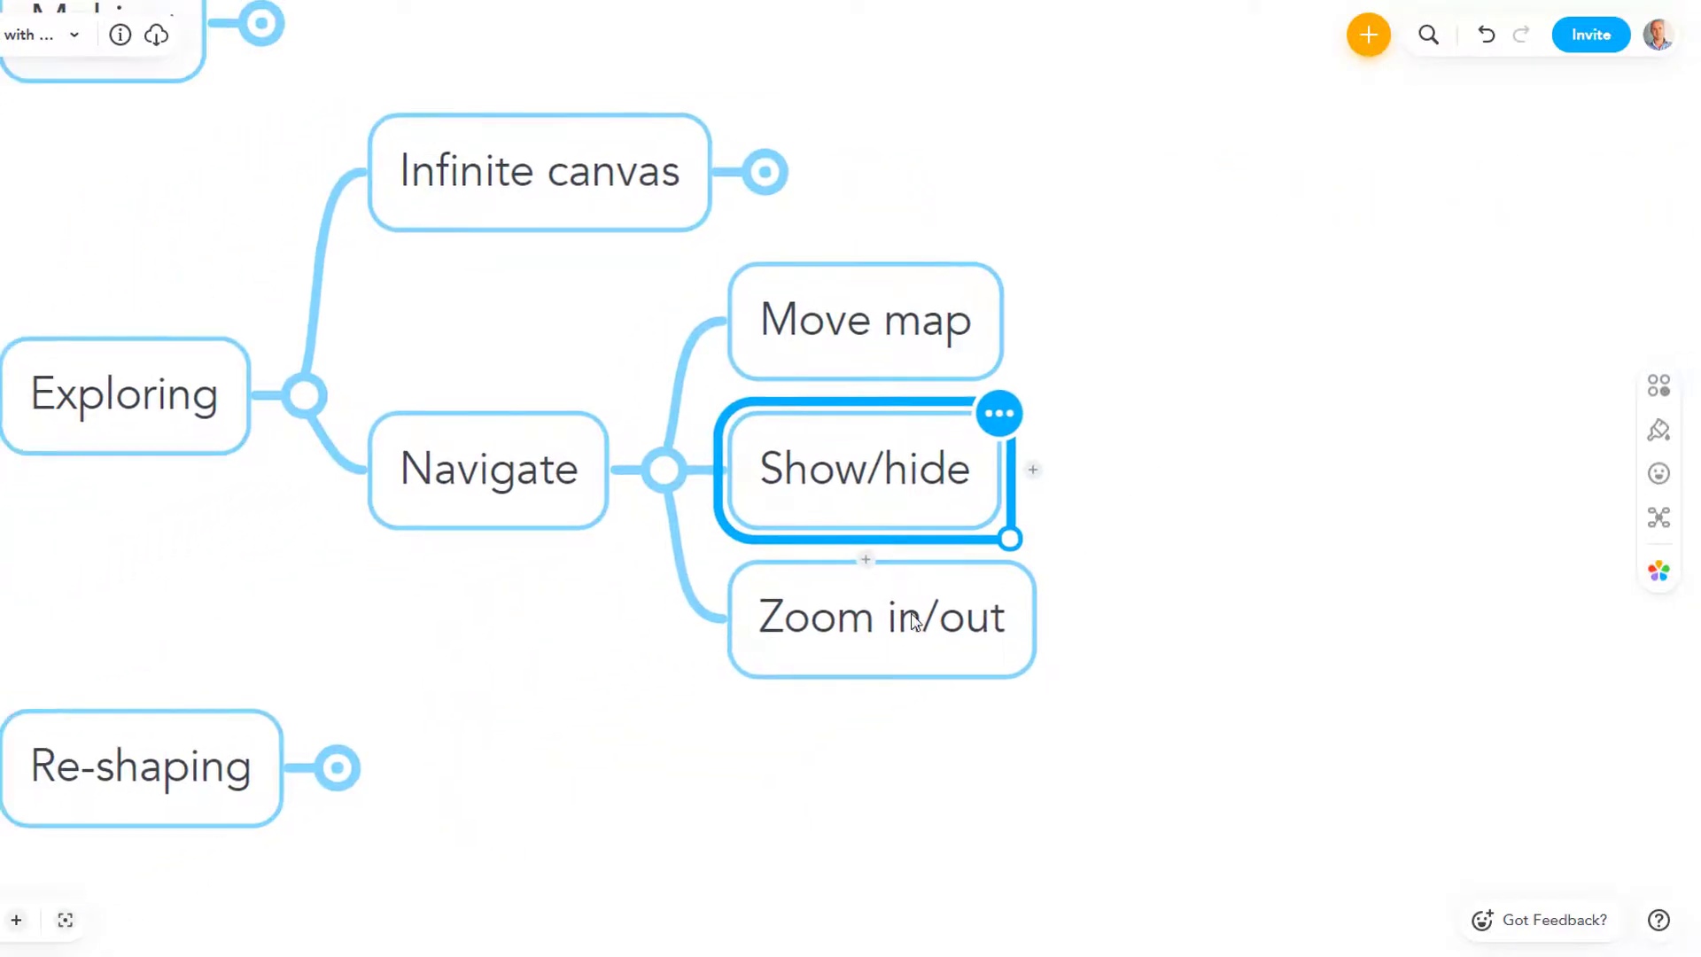
pyautogui.click(917, 620)
pyautogui.scroll(3, 1033, 739)
pyautogui.scroll(1, 1033, 739)
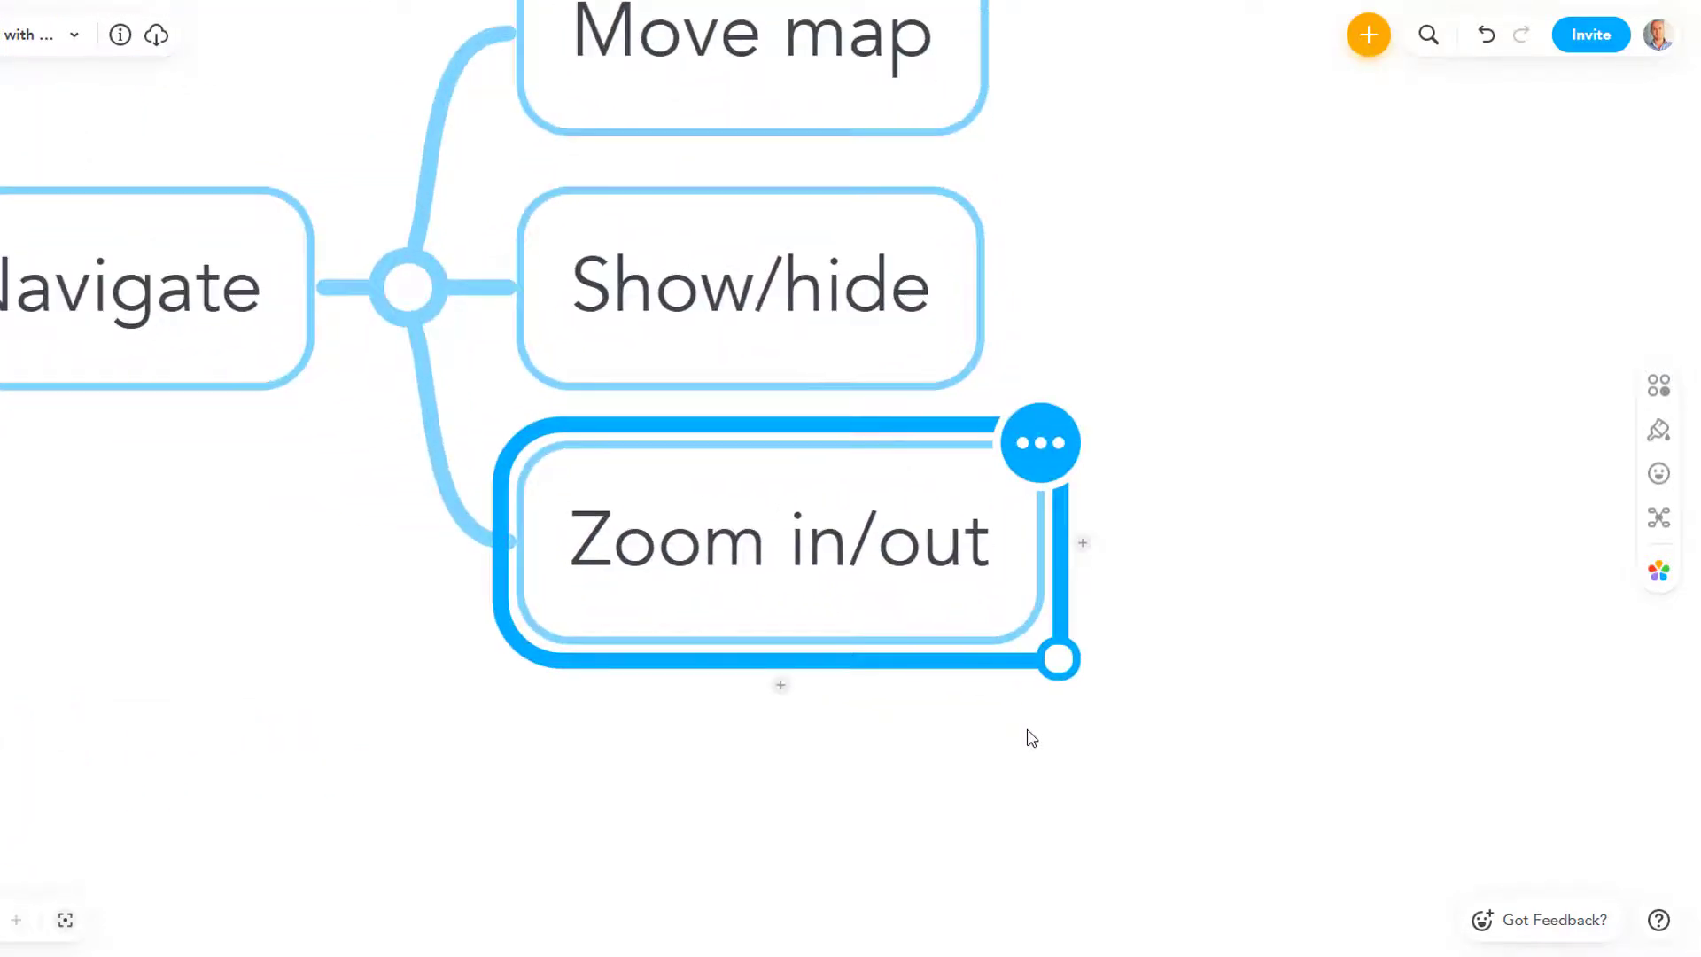
pyautogui.scroll(-3, 1033, 741)
pyautogui.scroll(-6, 1034, 742)
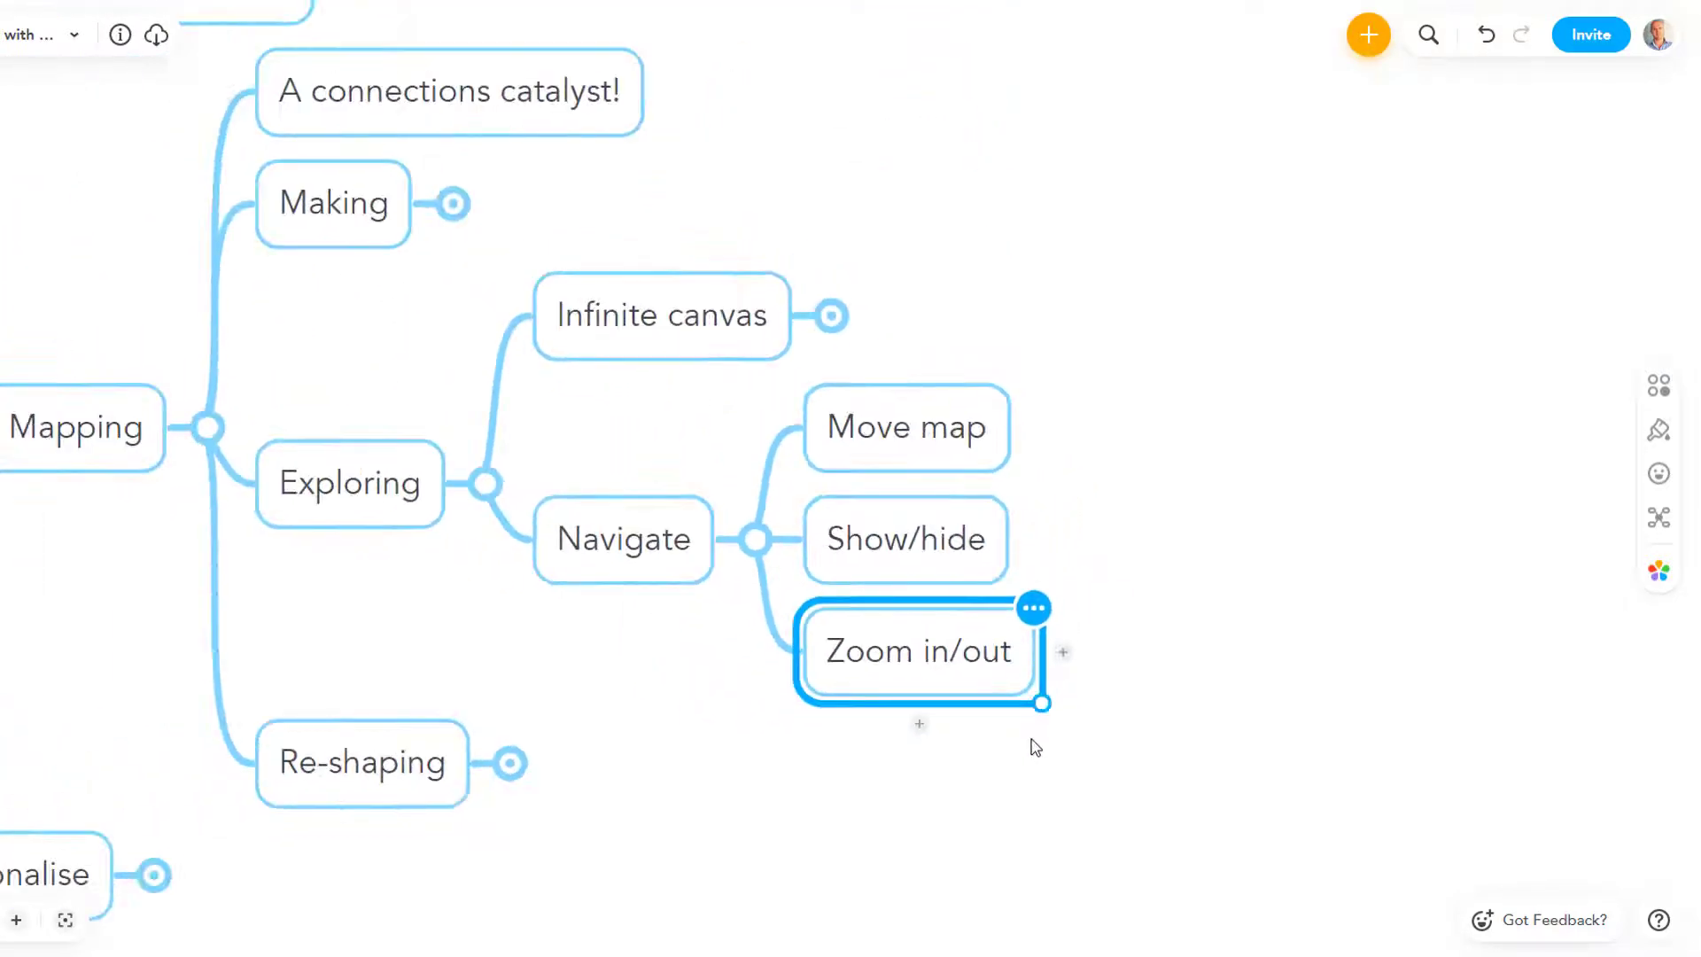
pyautogui.scroll(-3, 1031, 746)
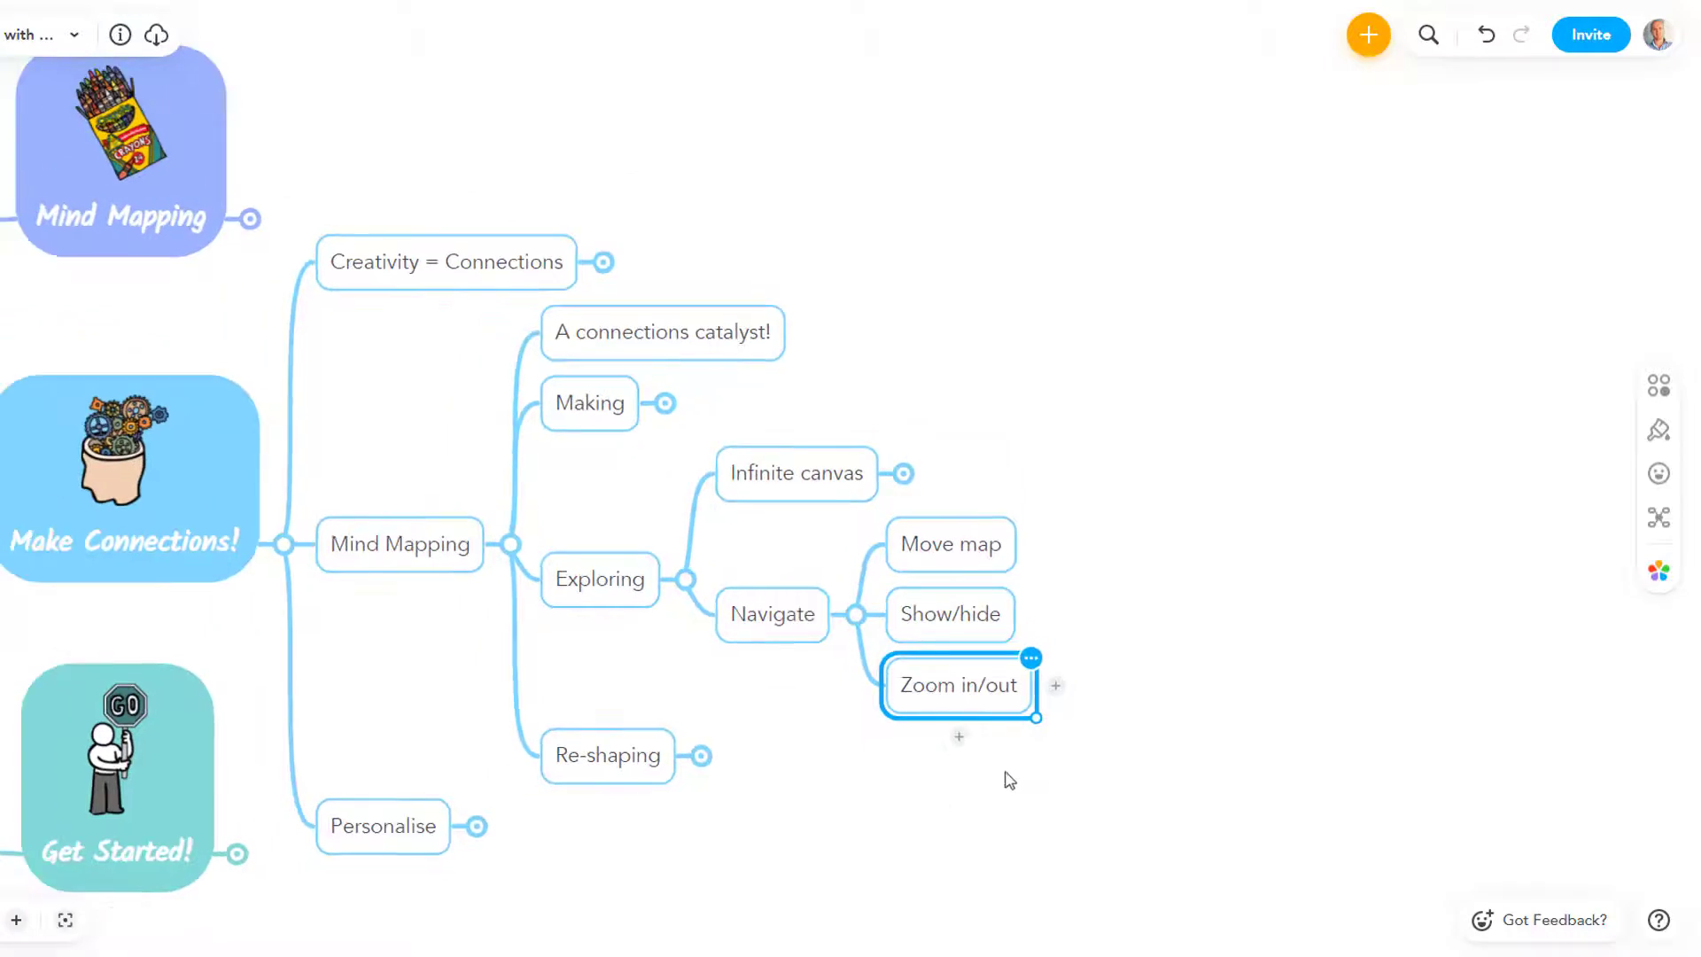
pyautogui.moveTo(957, 797); pyautogui.dragTo(1198, 778)
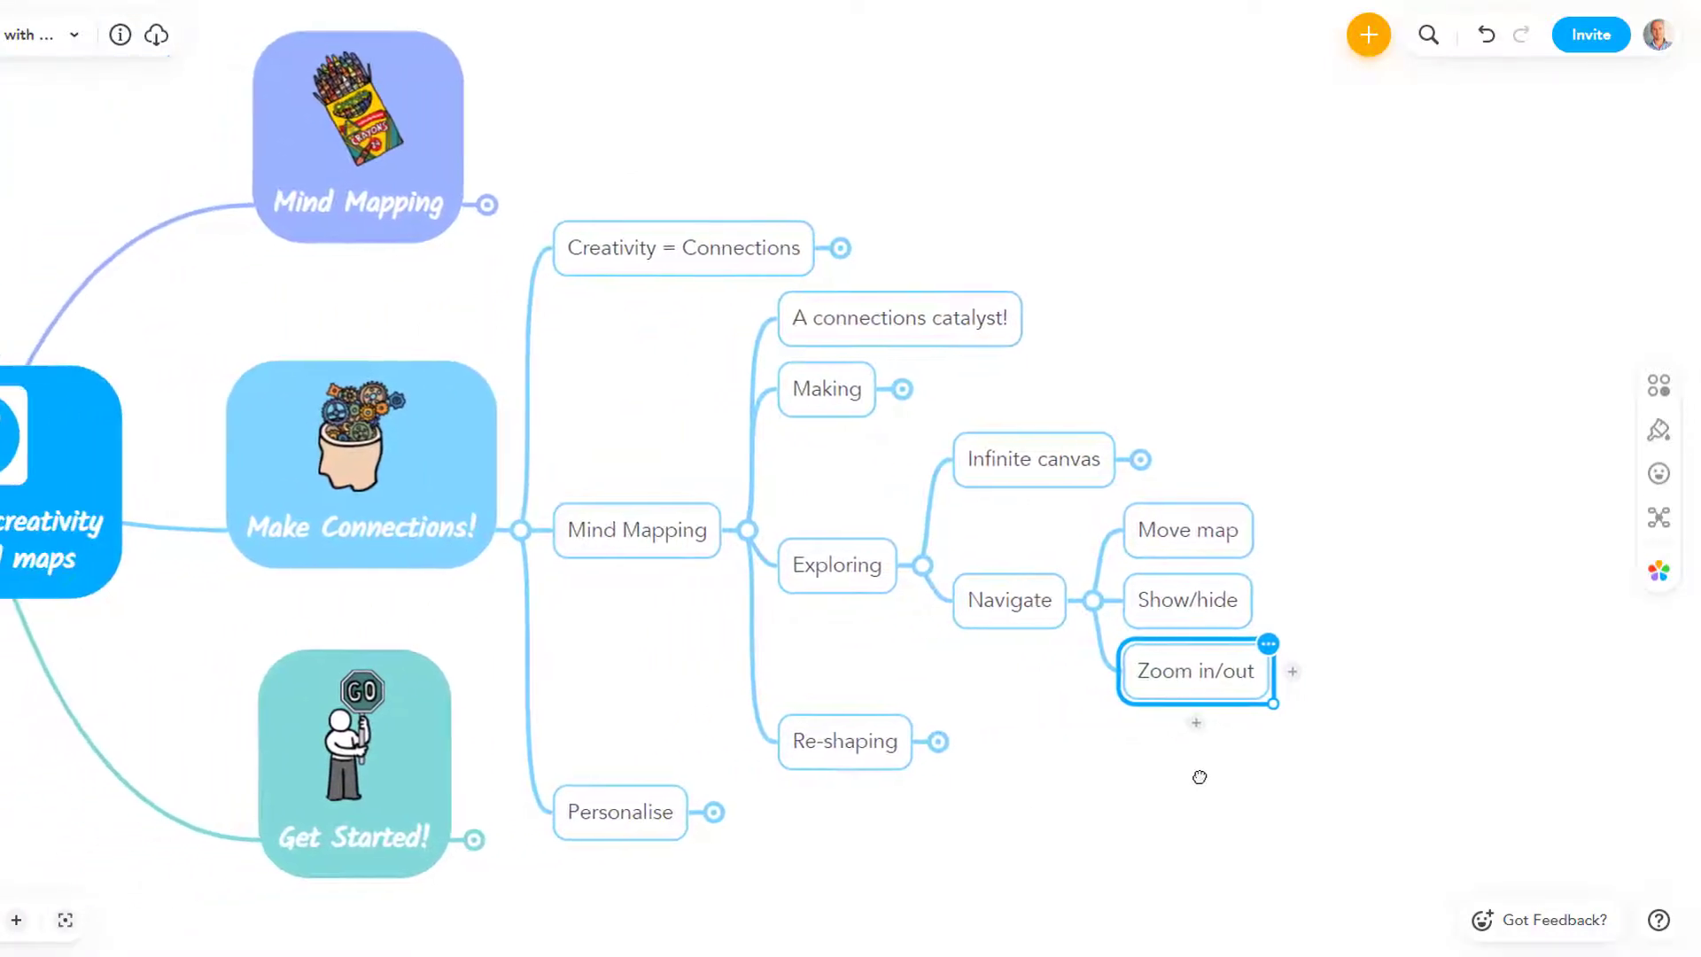
# Walk the topic selection from Zoom in/out back to Make Connections!, and return along the branch to Zoom in/out.
pyautogui.press('Left')
pyautogui.press('Left')
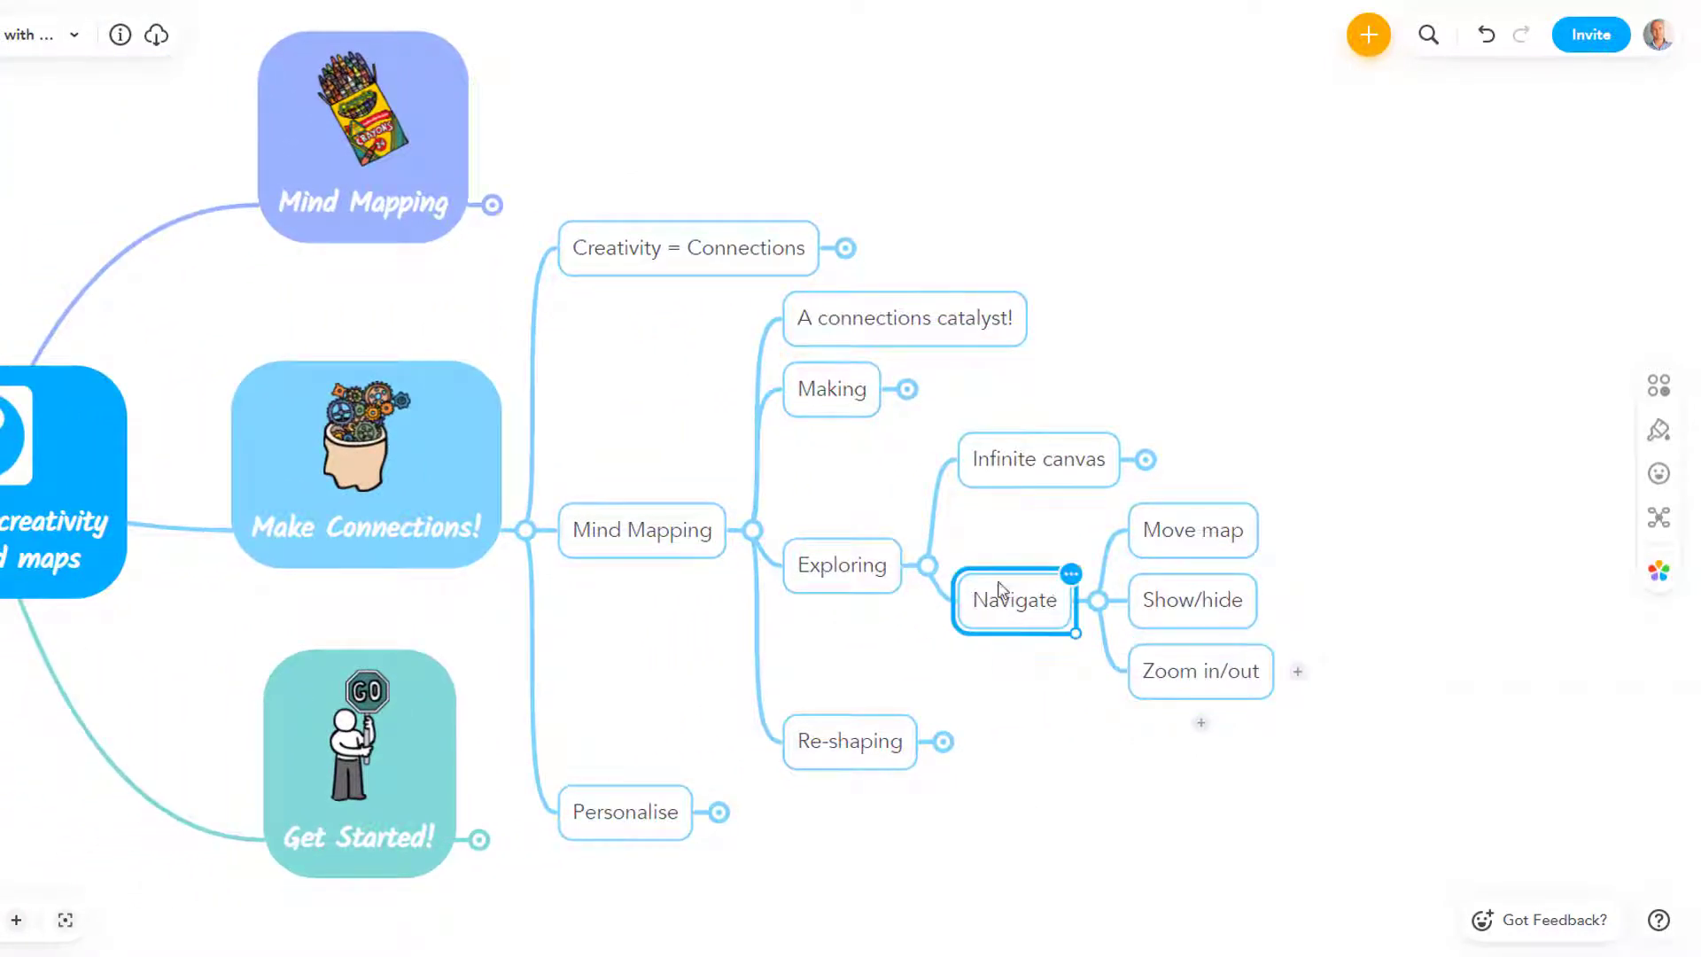
pyautogui.press('Left')
pyautogui.press('Left')
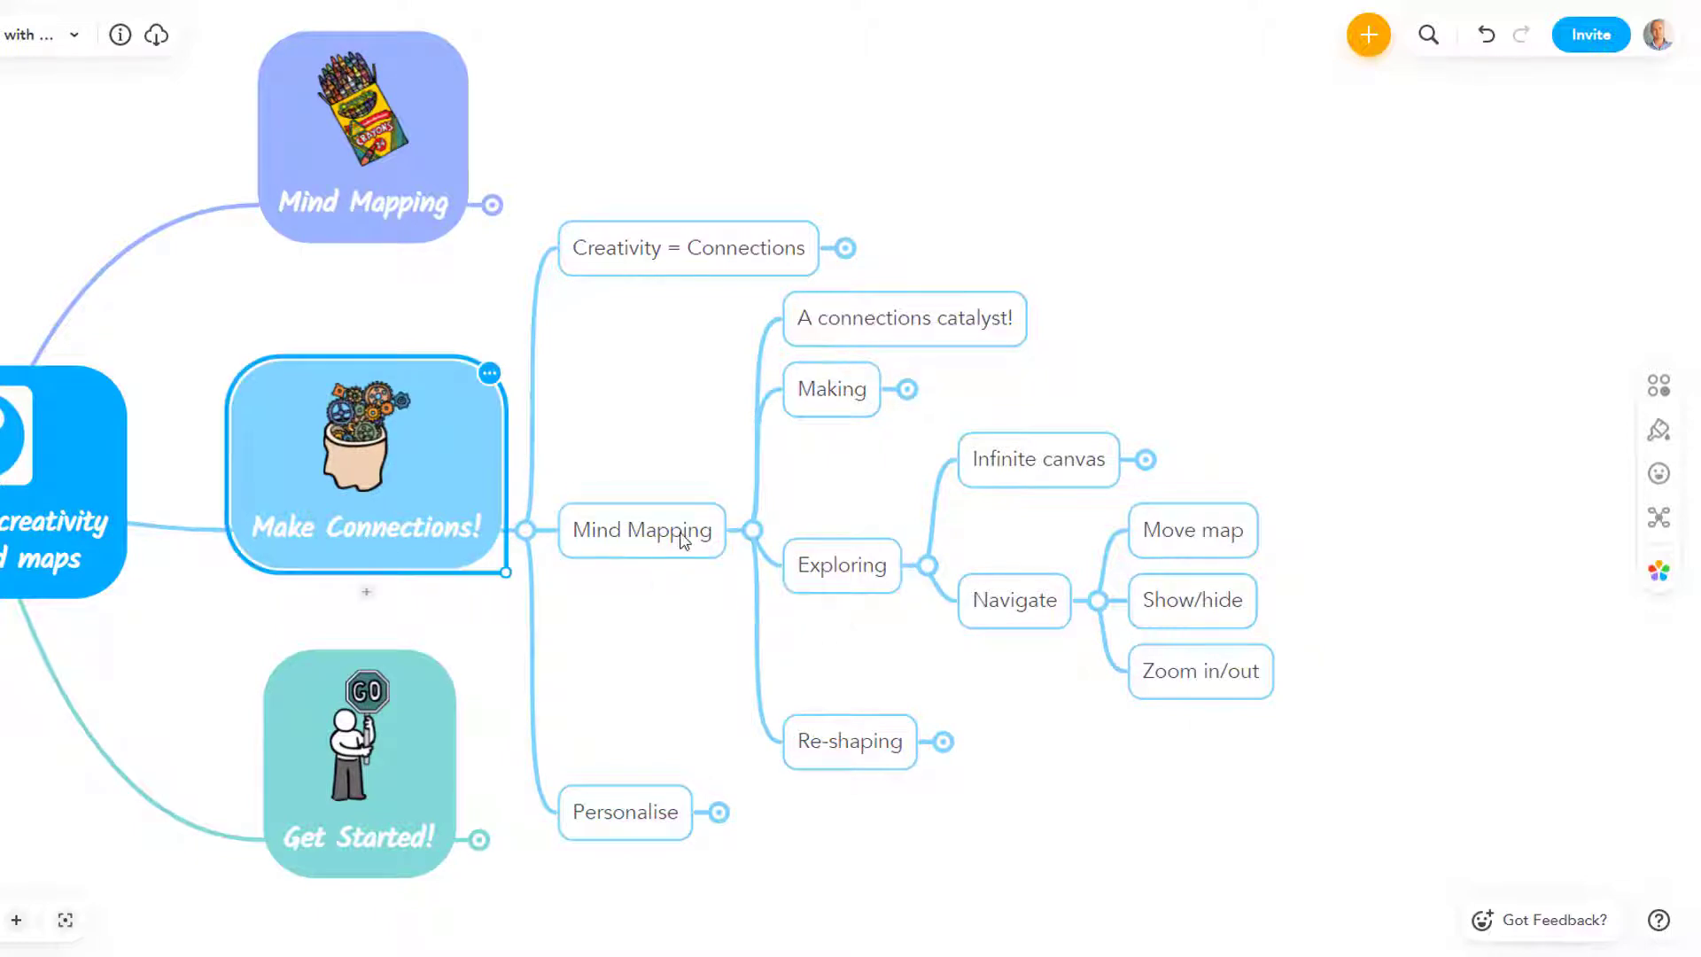
pyautogui.press('Right')
pyautogui.press('Right')
pyautogui.click(1046, 623)
pyautogui.click(1211, 691)
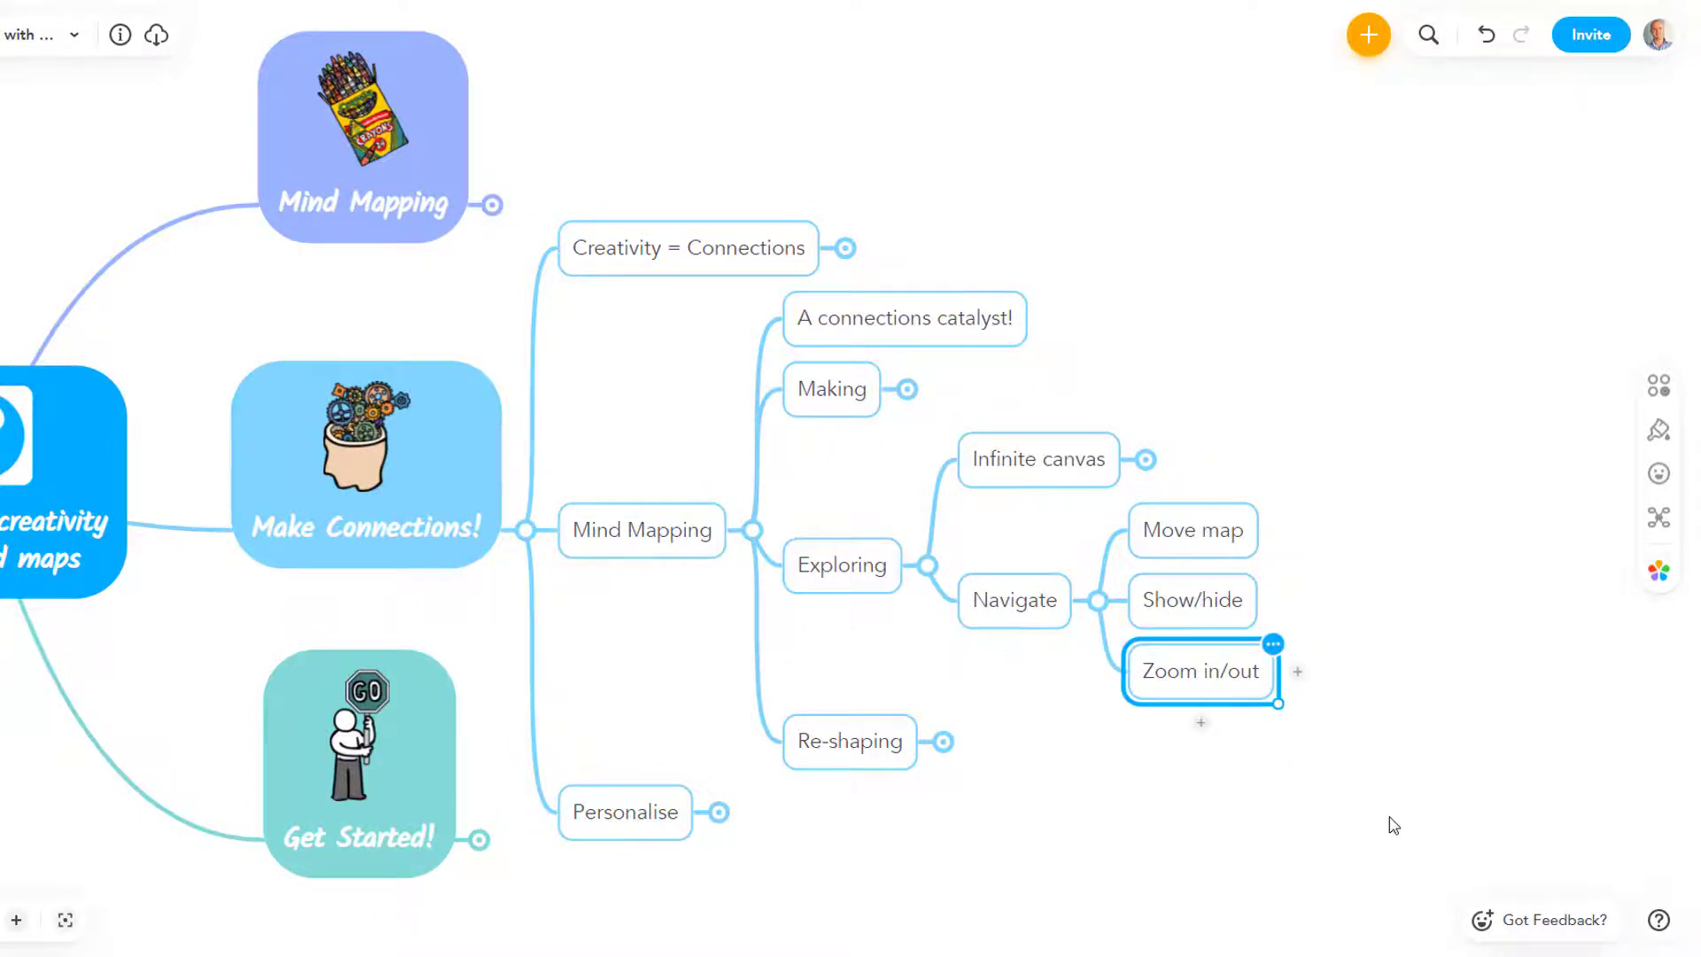
# Add a subtopic "FOCUS" to the Exploring topic.
pyautogui.moveTo(1320, 789); pyautogui.dragTo(941, 706)
pyautogui.scroll(5, 907, 683)
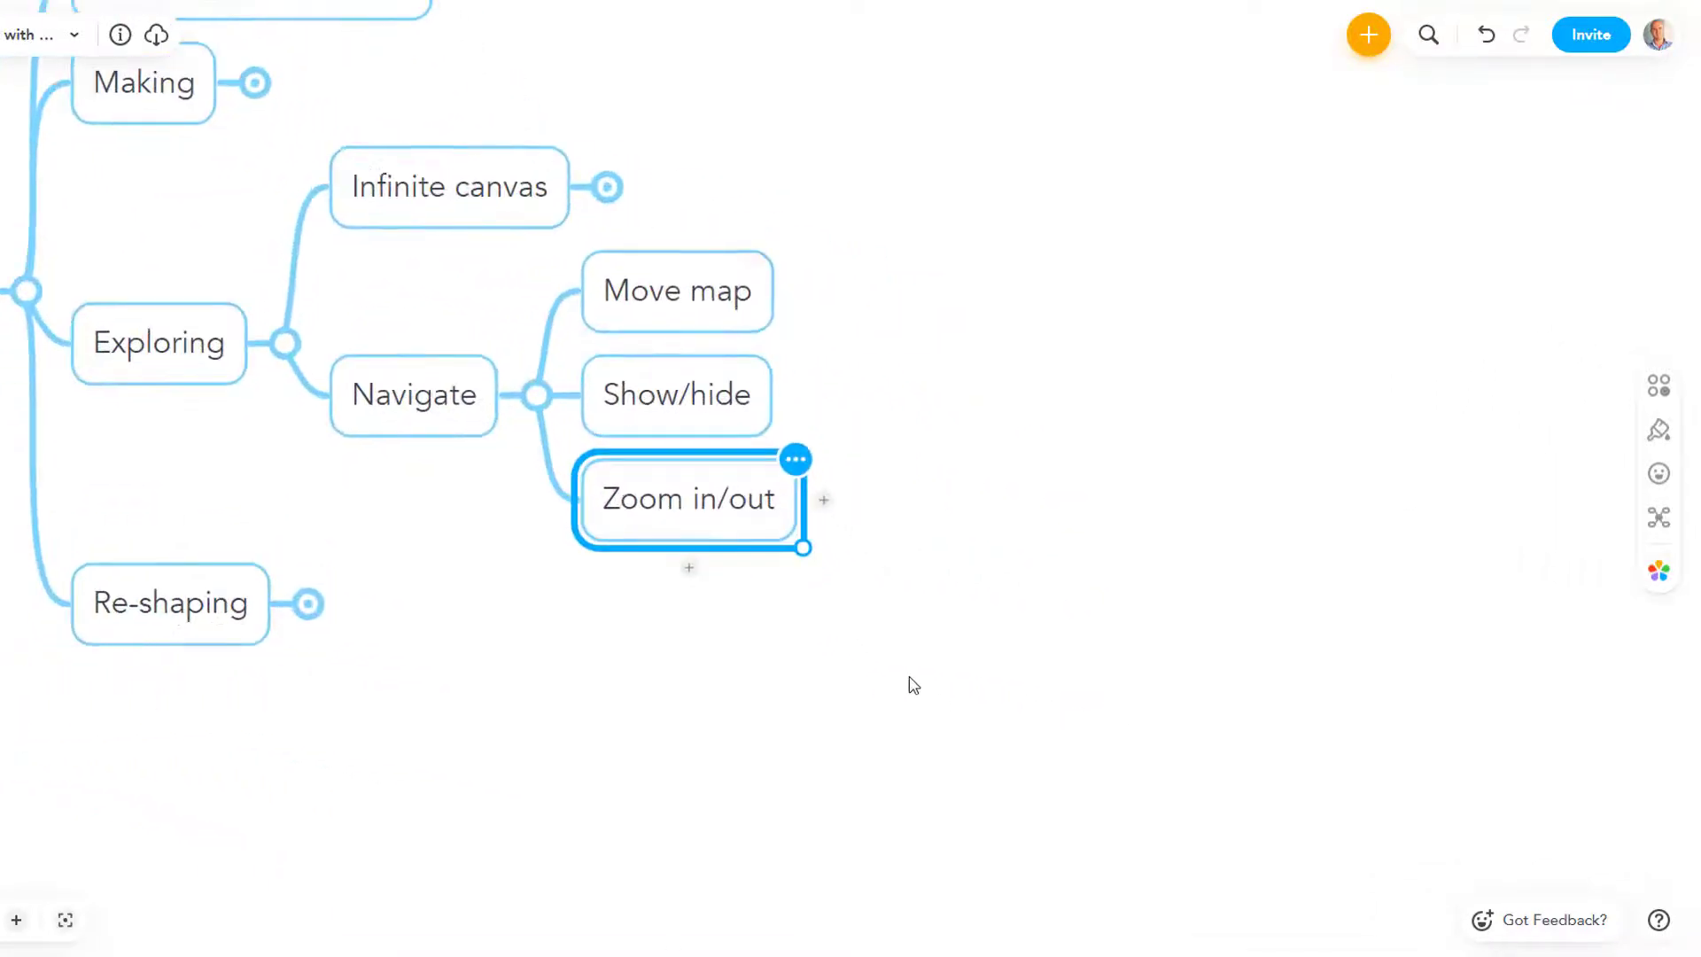
pyautogui.click(390, 403)
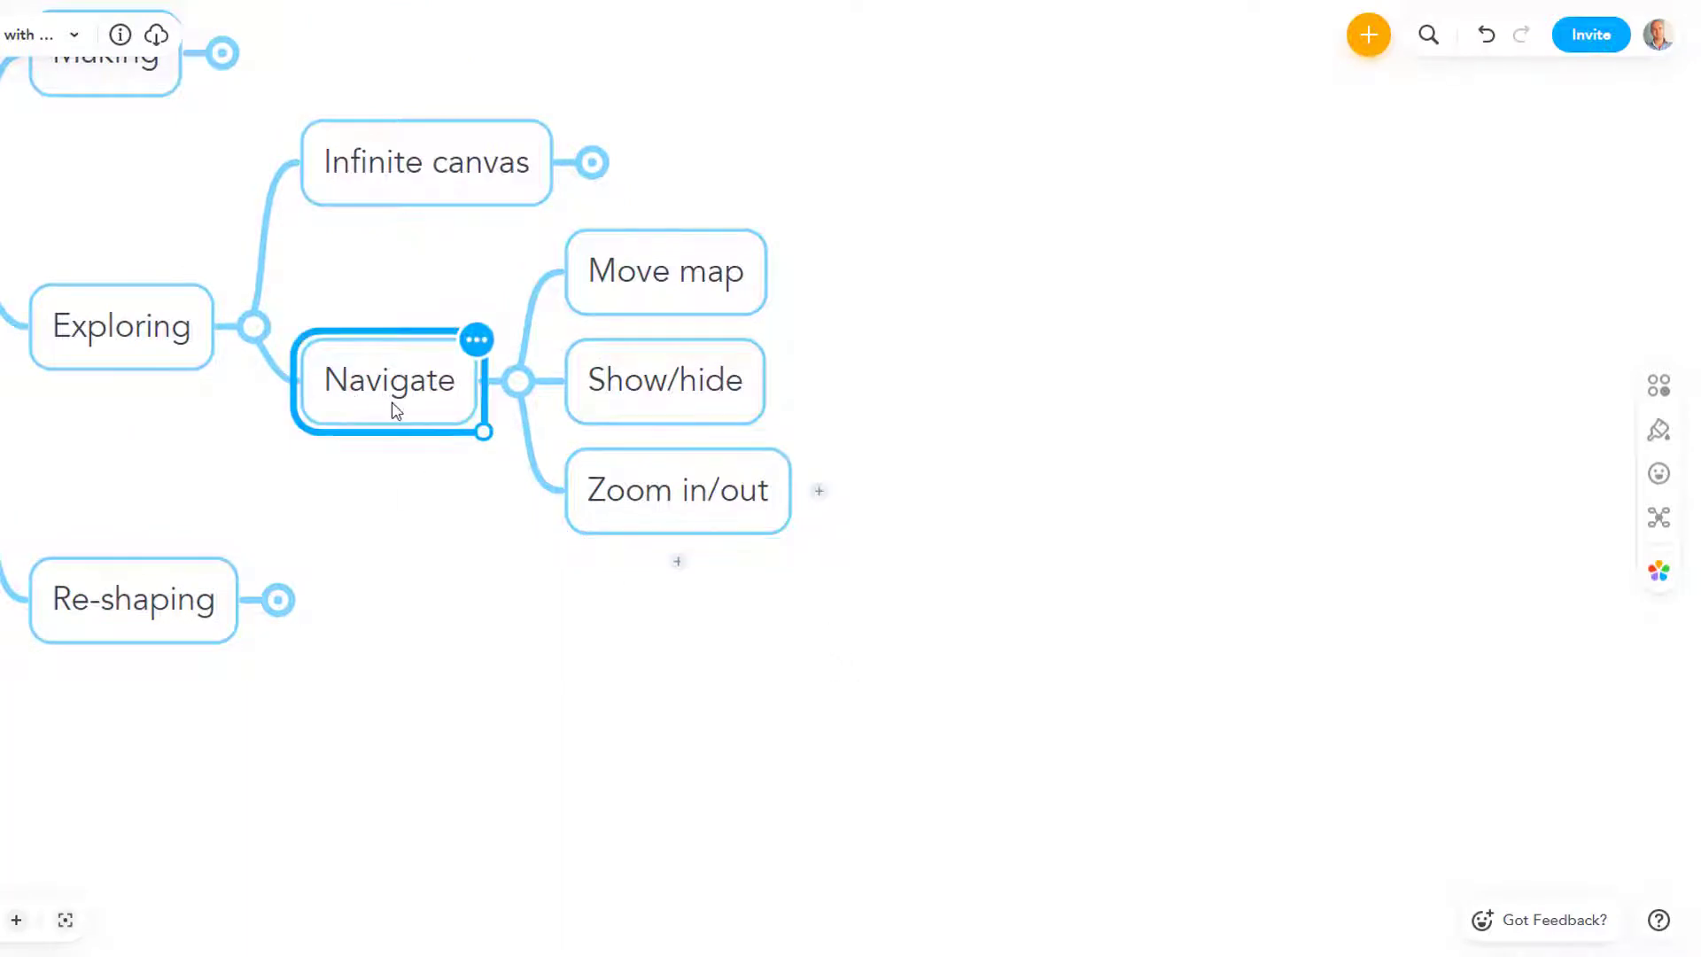
pyautogui.click(187, 370)
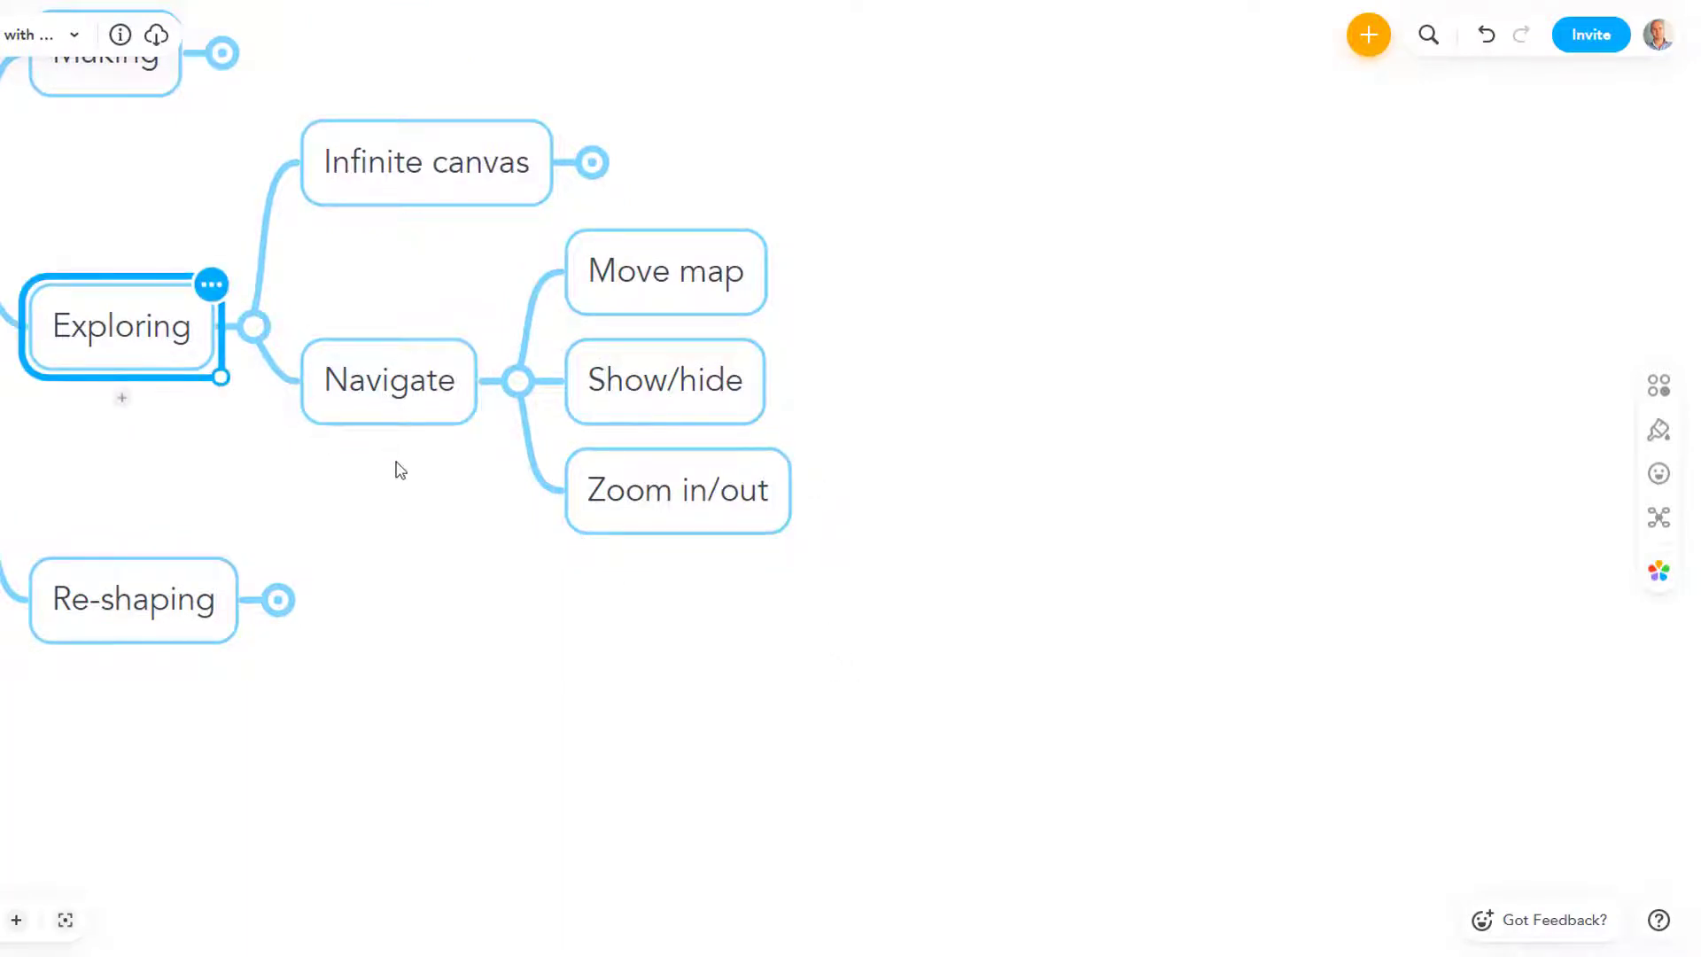
pyautogui.press('Tab')
pyautogui.write('FOCUS')
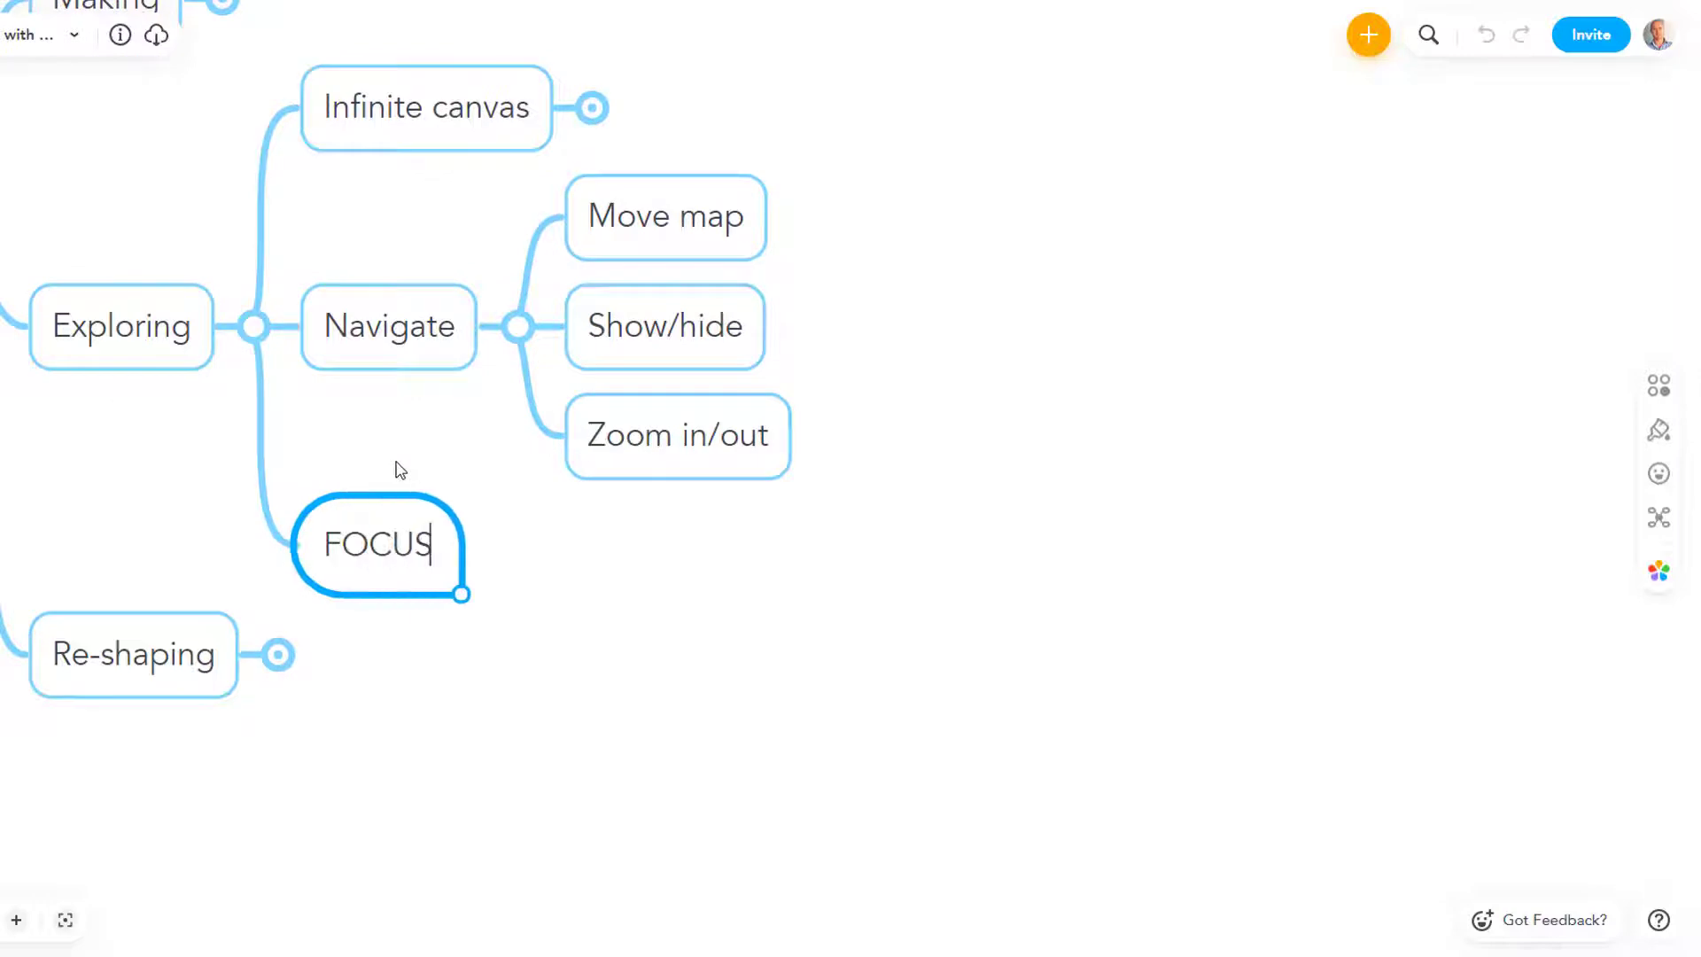
pyautogui.press('Return')
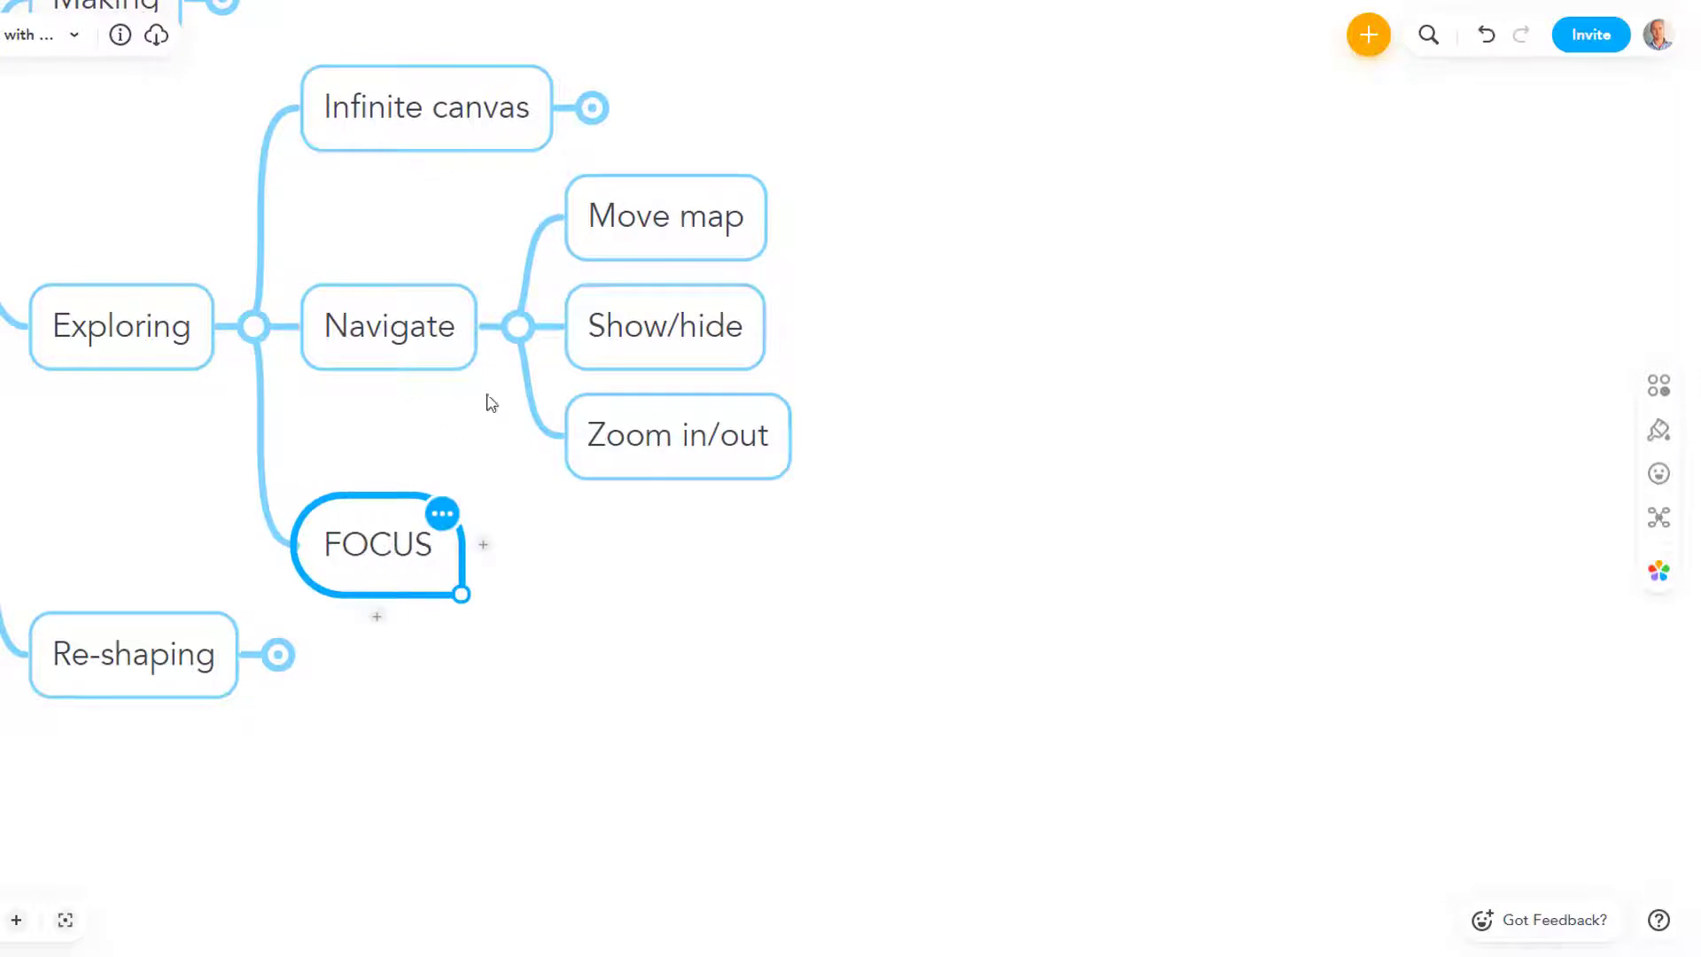
# Collapse the Navigate branch under Exploring and clear the topic selection.
pyautogui.click(519, 327)
pyautogui.moveTo(585, 490); pyautogui.dragTo(814, 582)
pyautogui.scroll(1, 815, 583)
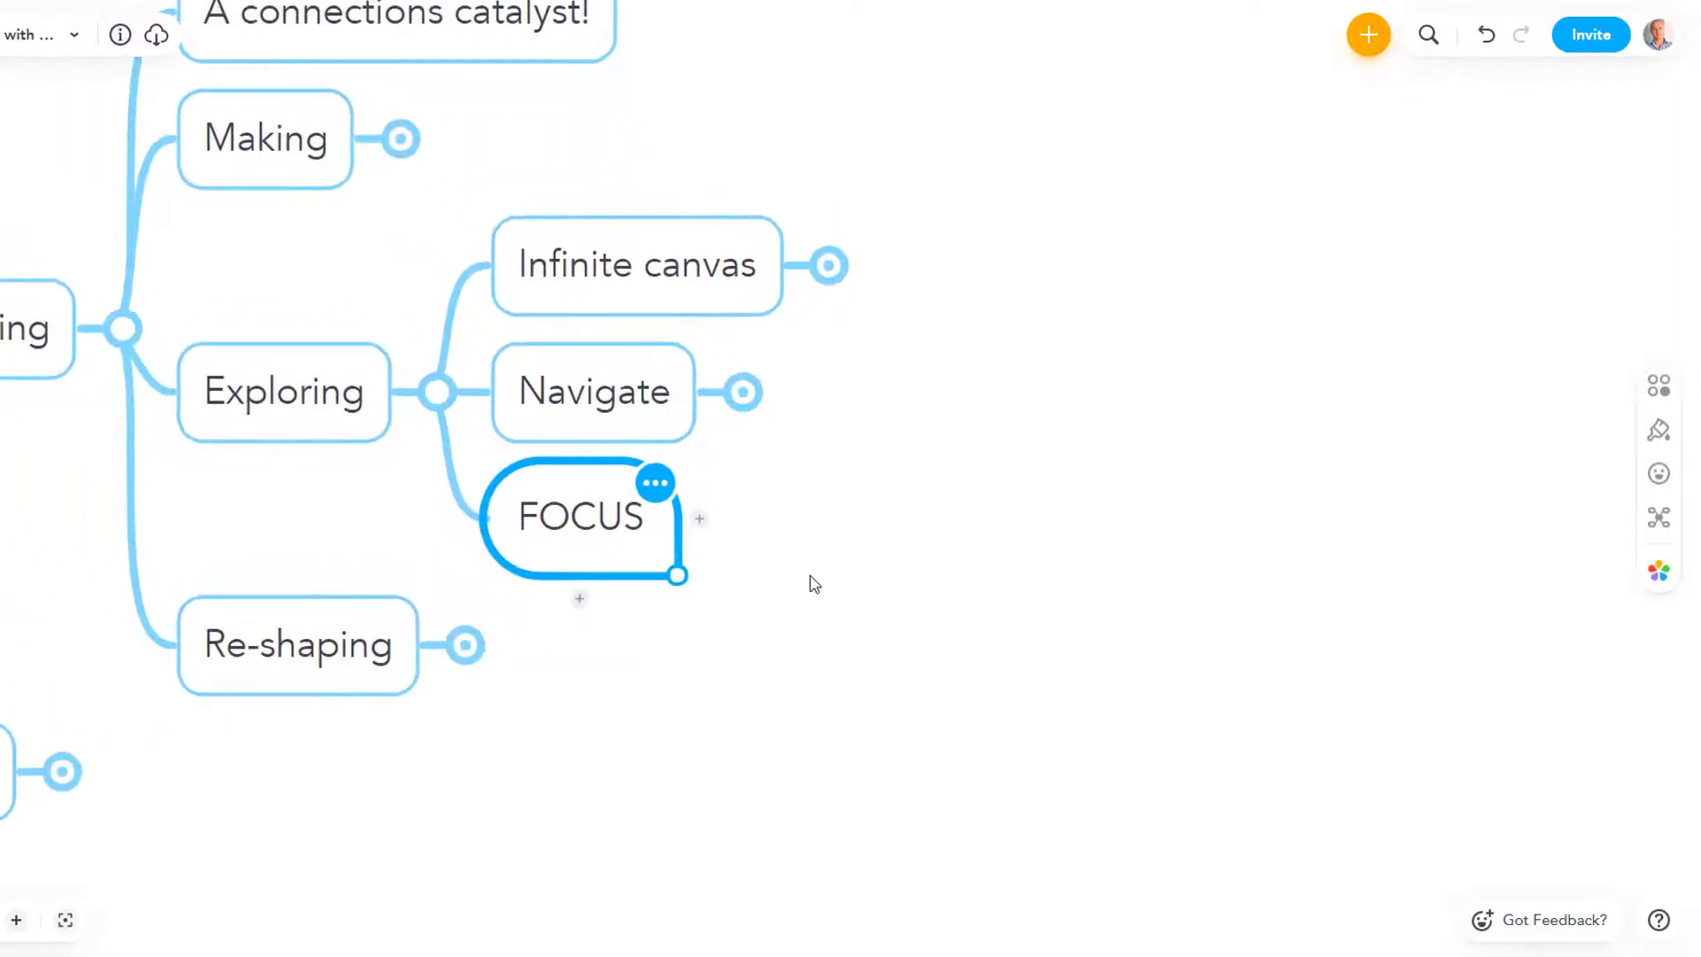
pyautogui.click(815, 583)
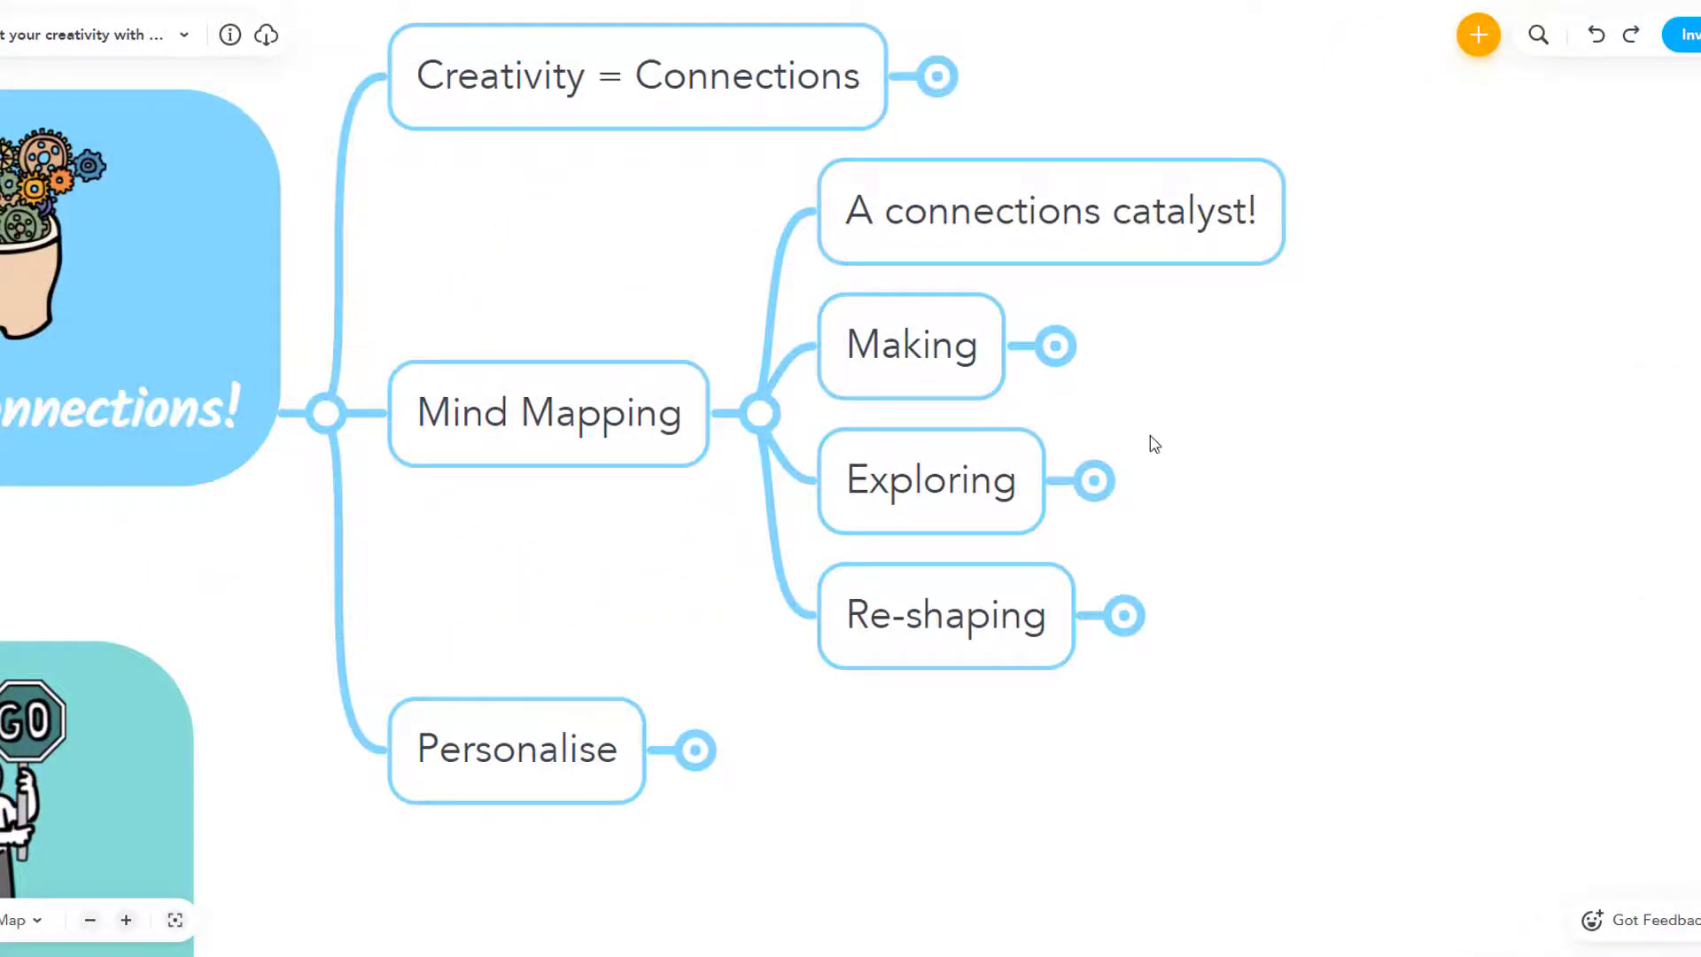
# Step through the Making, Exploring and Re-shaping topics, and expand Re-shaping under Mind Mapping.
pyautogui.click(942, 371)
pyautogui.click(947, 490)
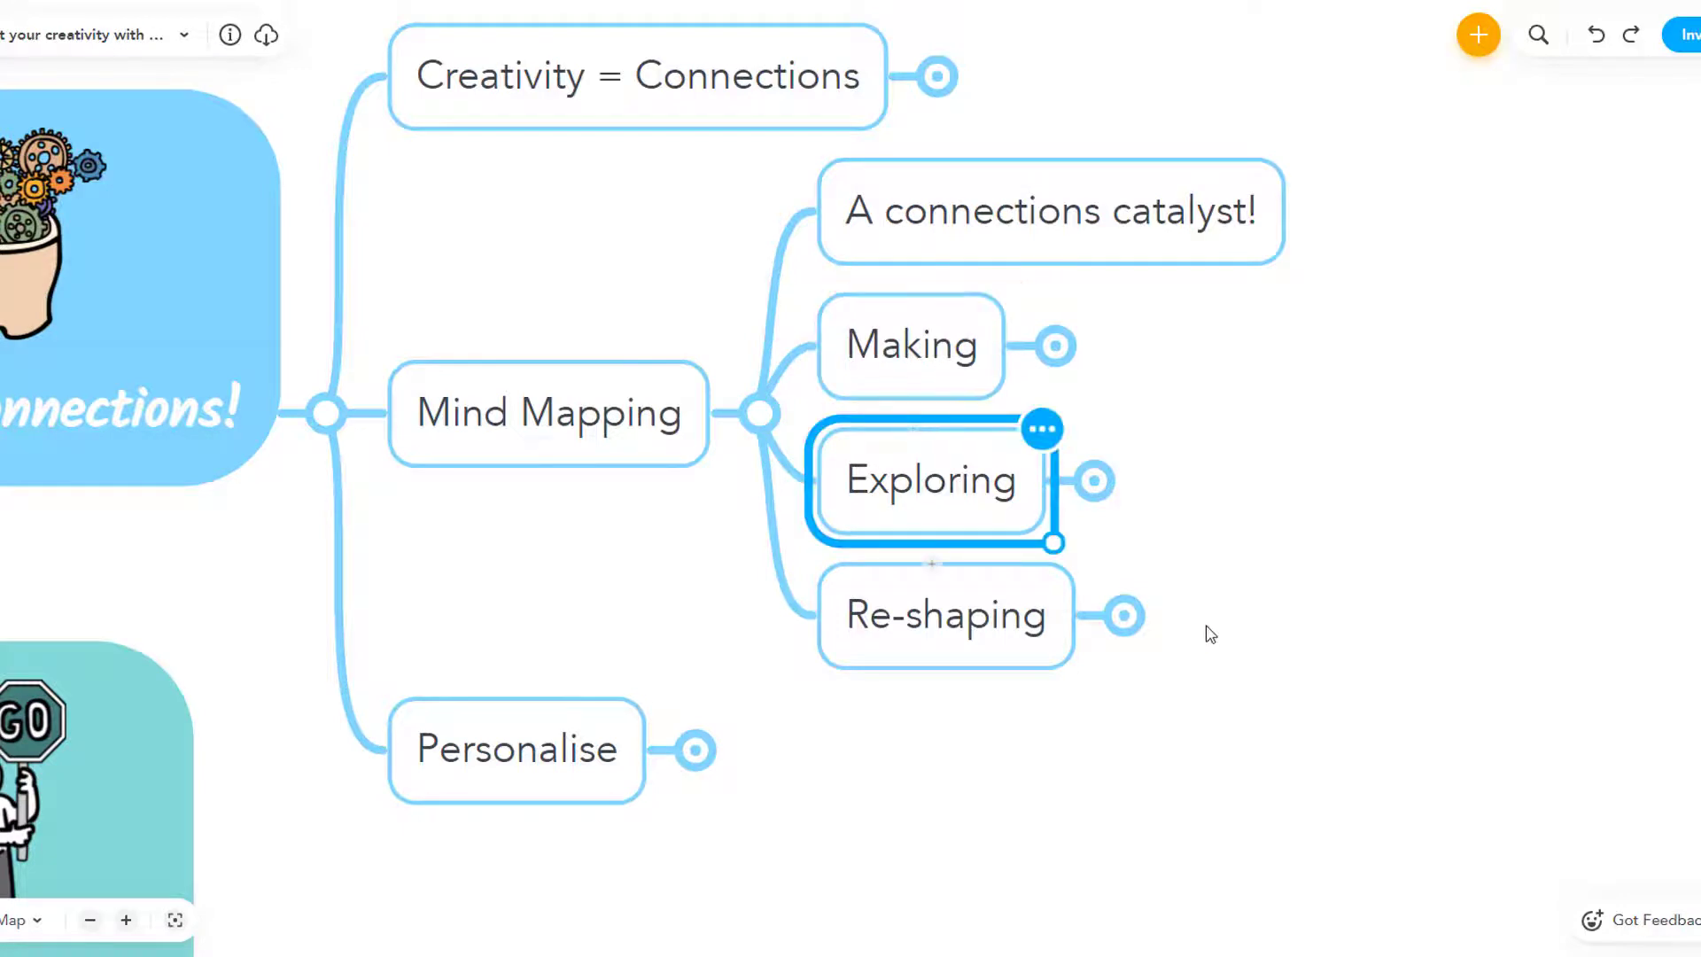
pyautogui.click(948, 631)
pyautogui.click(1125, 616)
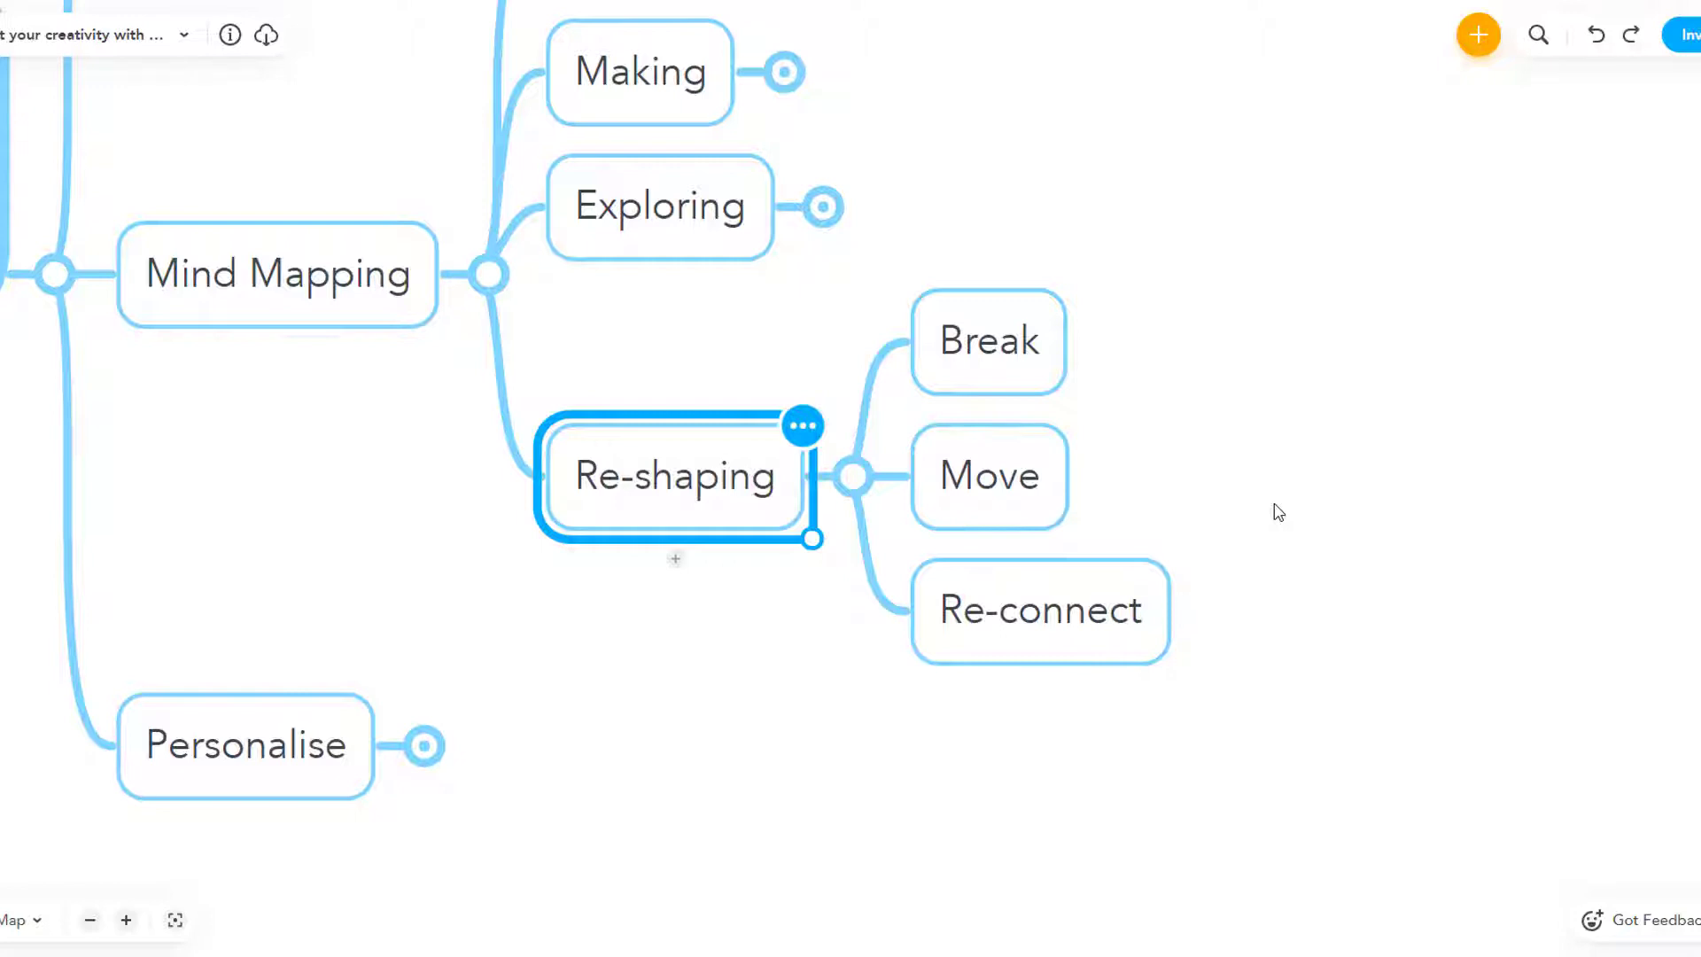
# Attach the Re-connect topic under Break, and move it back beneath Re-shaping as the last subtopic after Move.
pyautogui.moveTo(1136, 458); pyautogui.dragTo(1135, 327)
pyautogui.moveTo(1266, 465); pyautogui.dragTo(1185, 562)
pyautogui.moveTo(1362, 542); pyautogui.dragTo(975, 478)
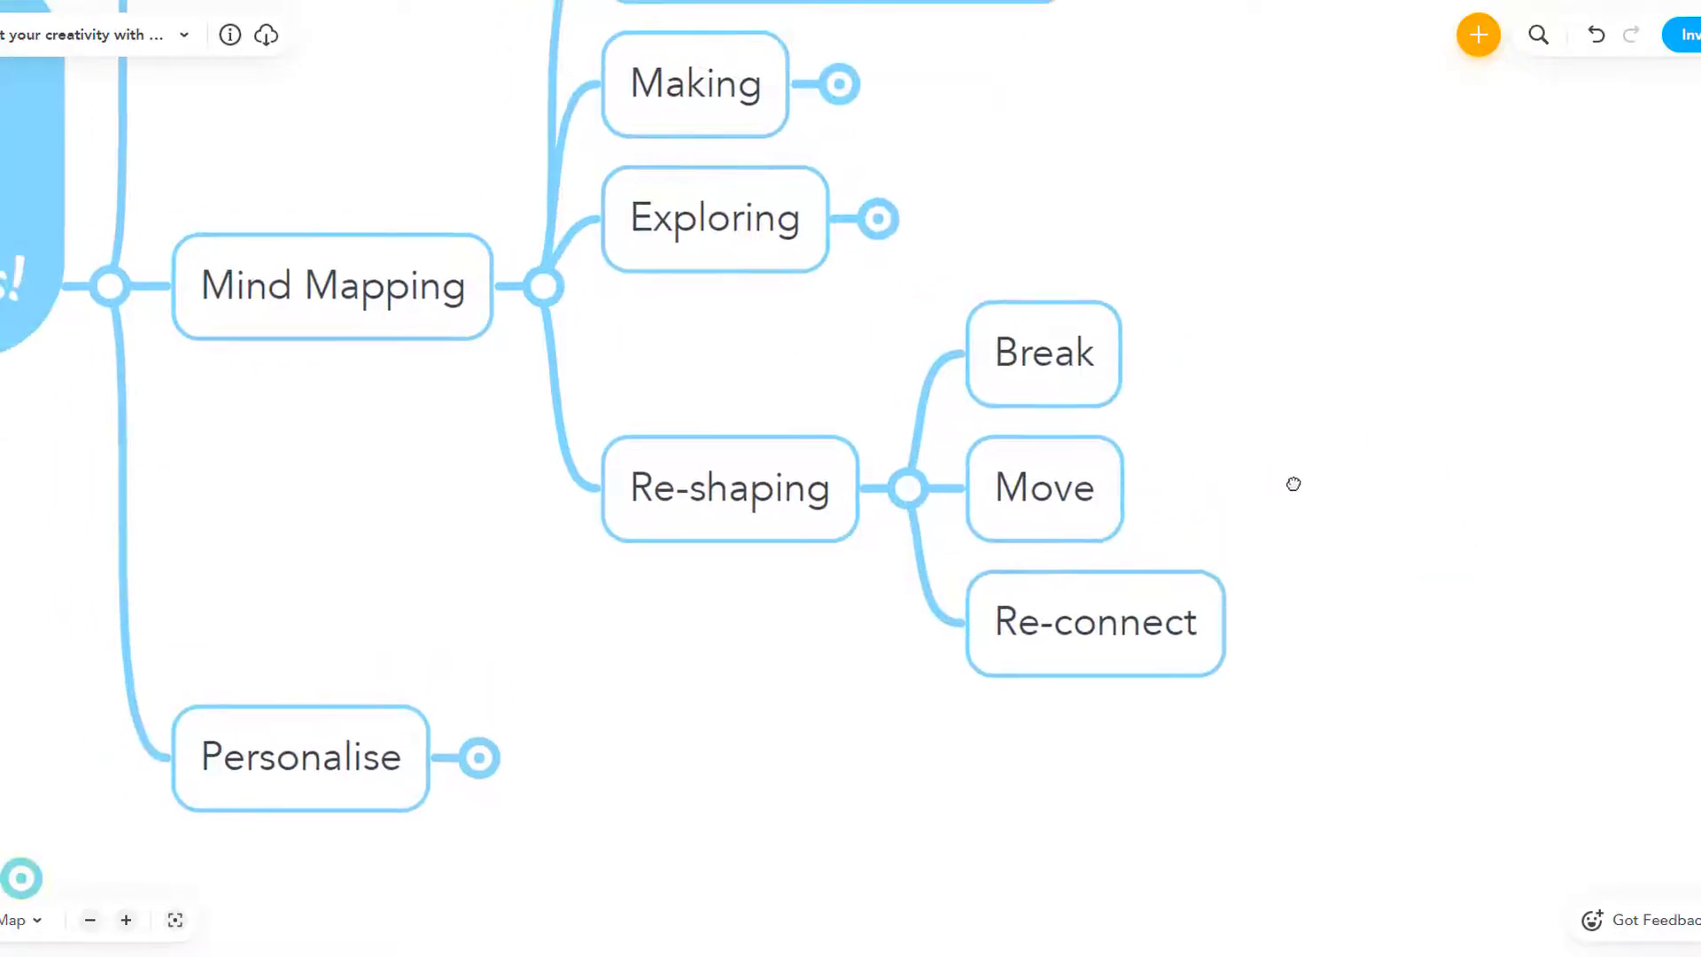
pyautogui.moveTo(1151, 604); pyautogui.dragTo(1230, 377)
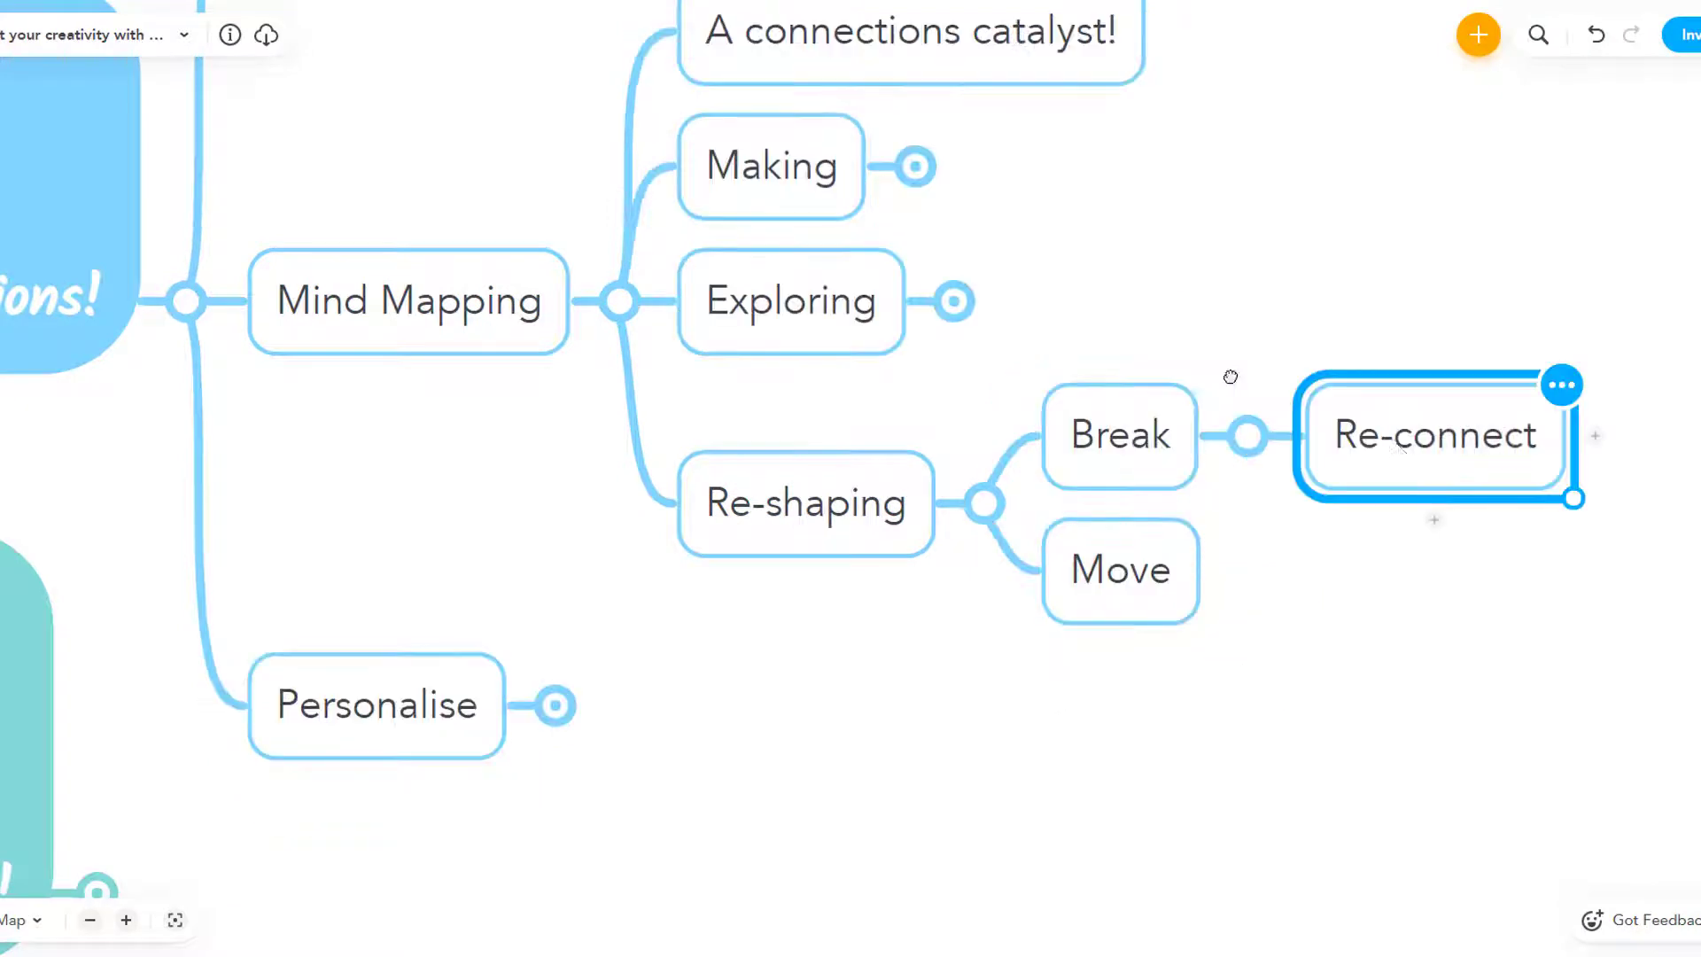
pyautogui.moveTo(1454, 472); pyautogui.dragTo(1086, 679)
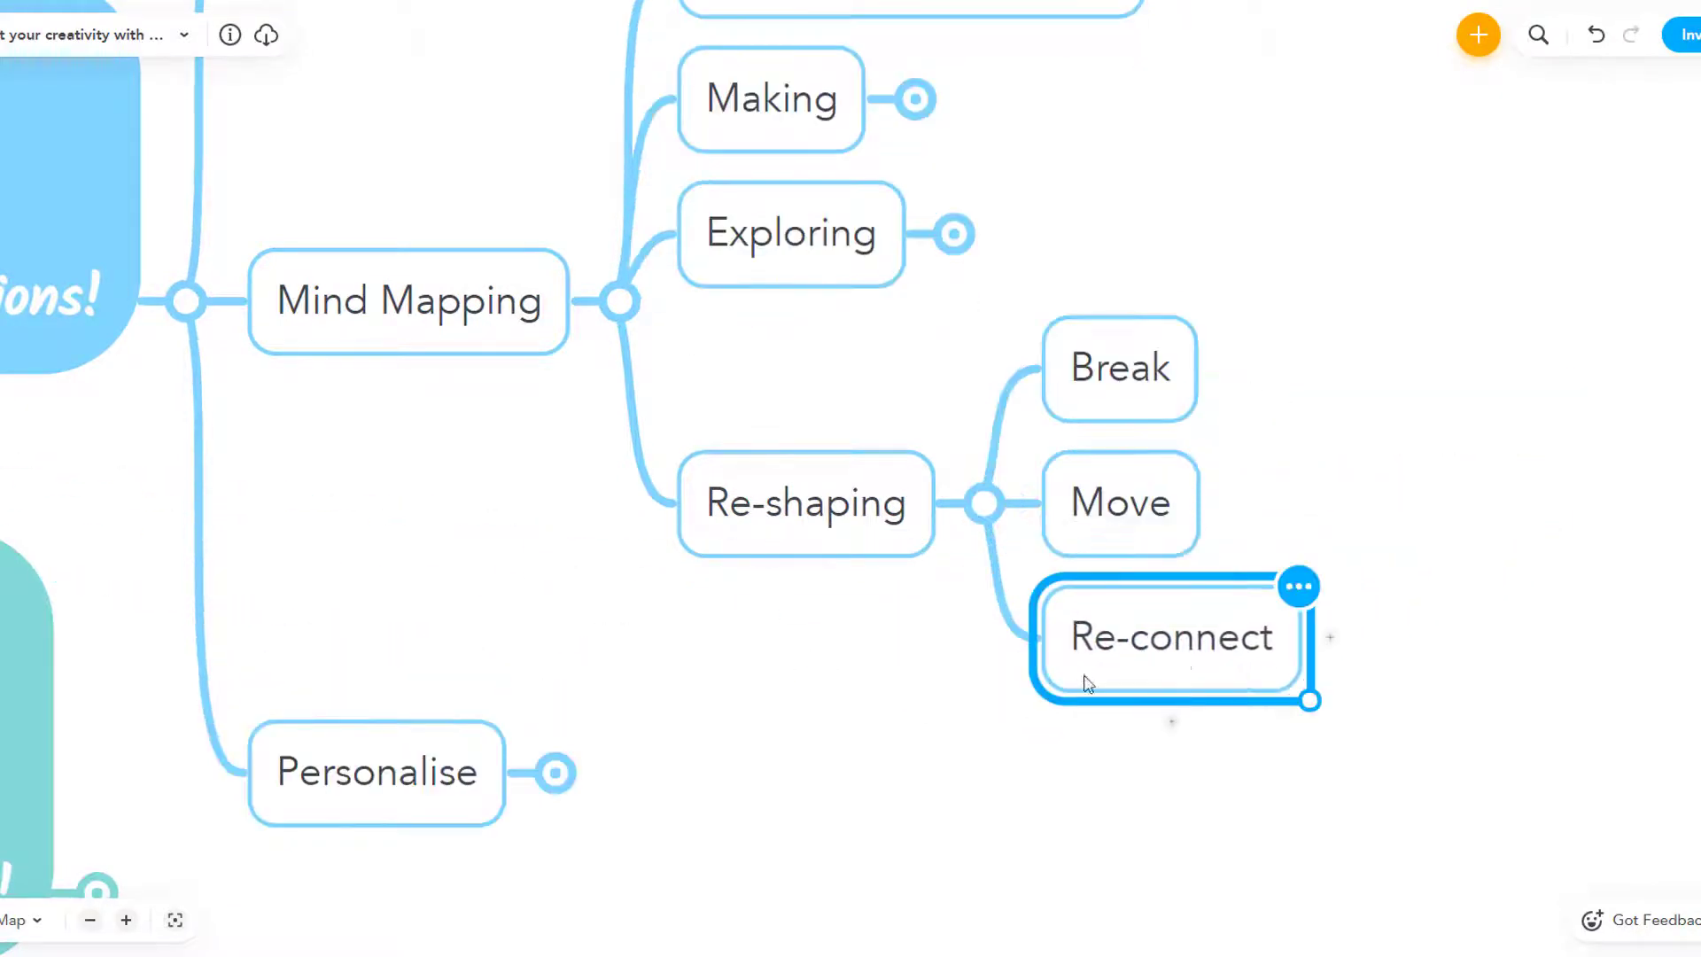
# Move the Re-shaping branch directly under Make Connections!, and reattach it to Mind Mapping below Exploring.
pyautogui.click(1130, 532)
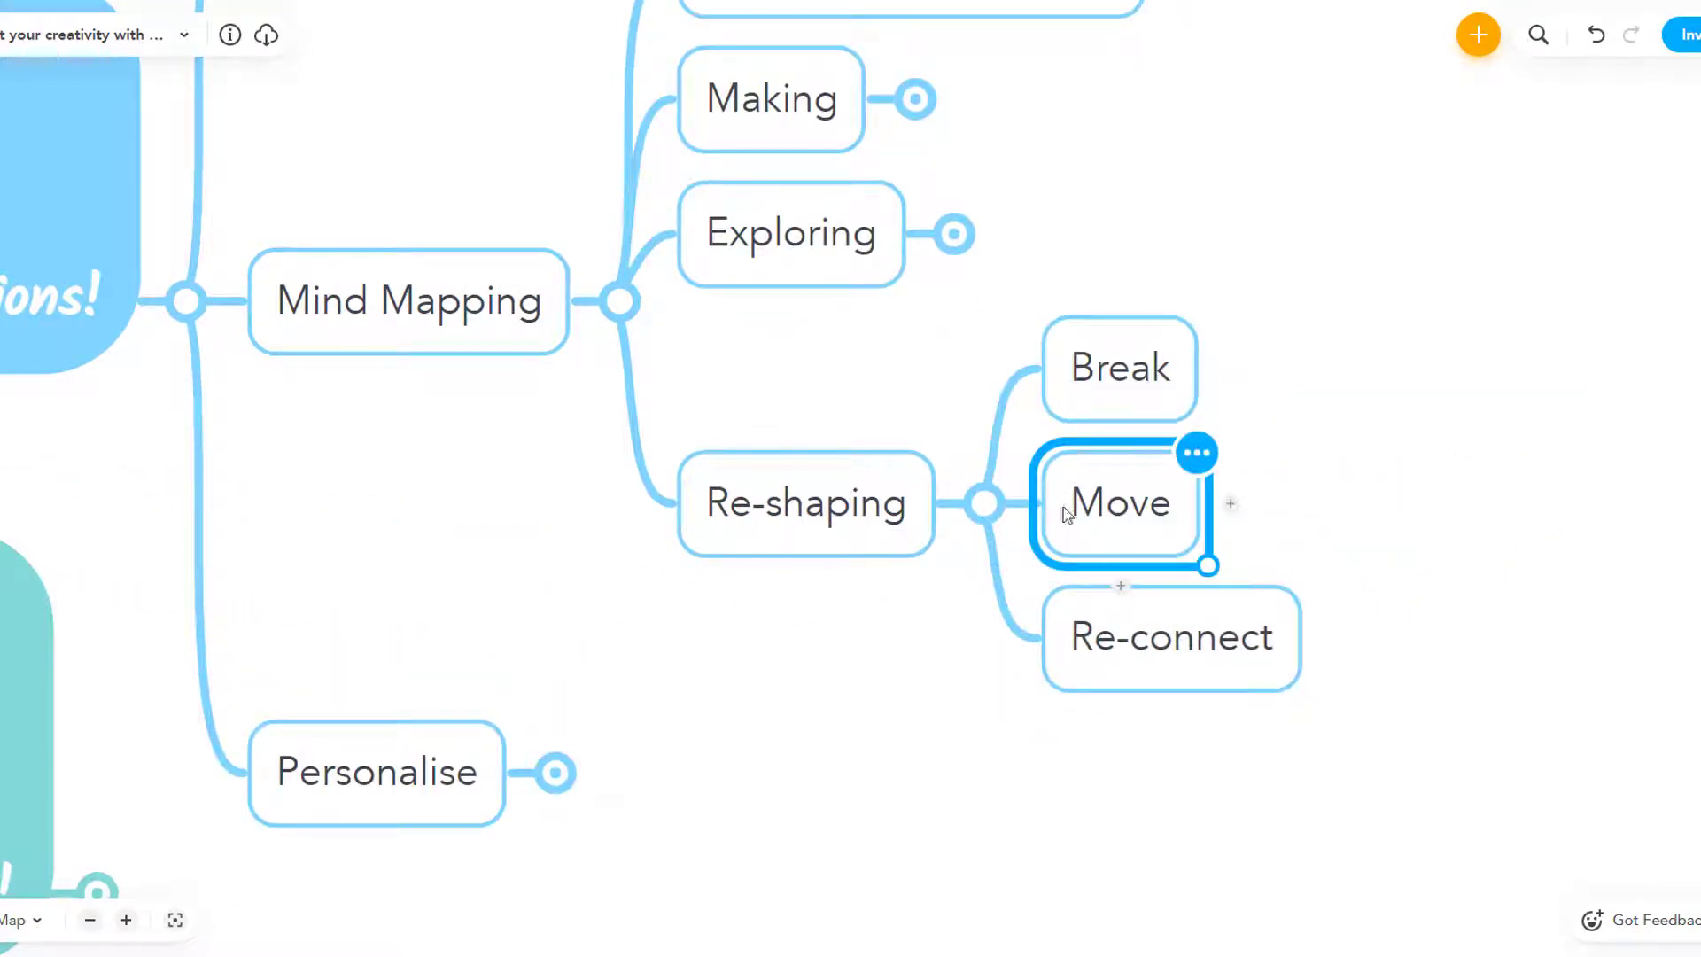
pyautogui.moveTo(887, 527); pyautogui.dragTo(304, 426)
pyautogui.scroll(-5, 523, 515)
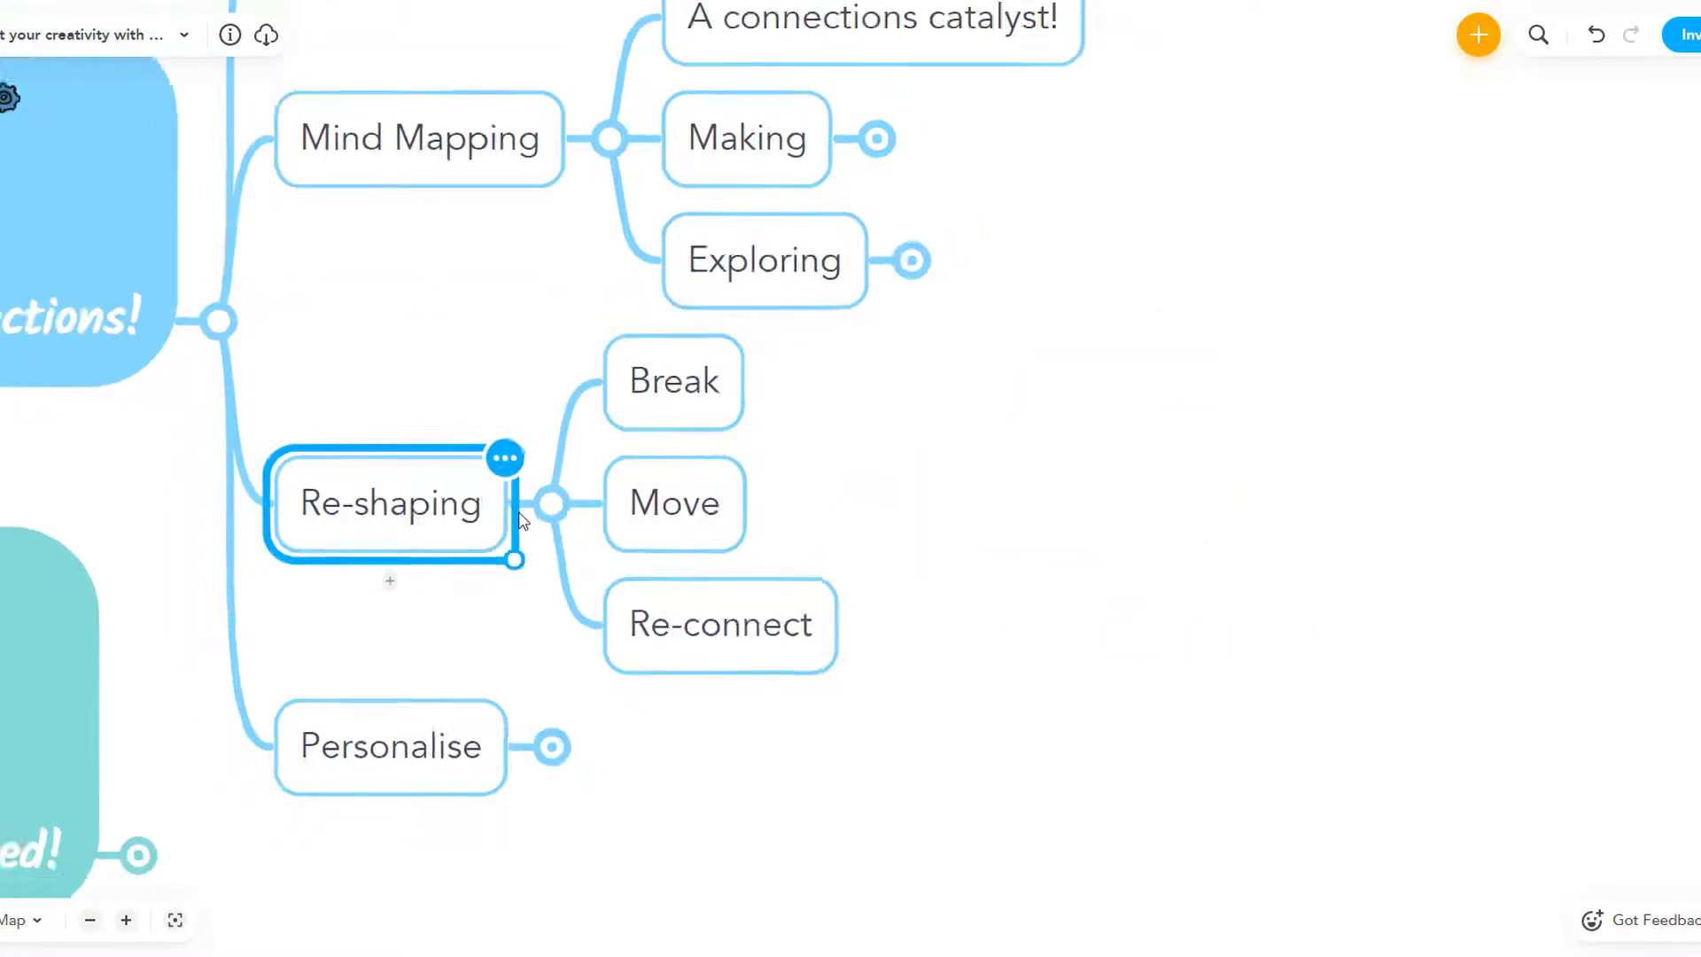
pyautogui.moveTo(456, 532); pyautogui.dragTo(431, 160)
pyautogui.moveTo(440, 241); pyautogui.dragTo(528, 532)
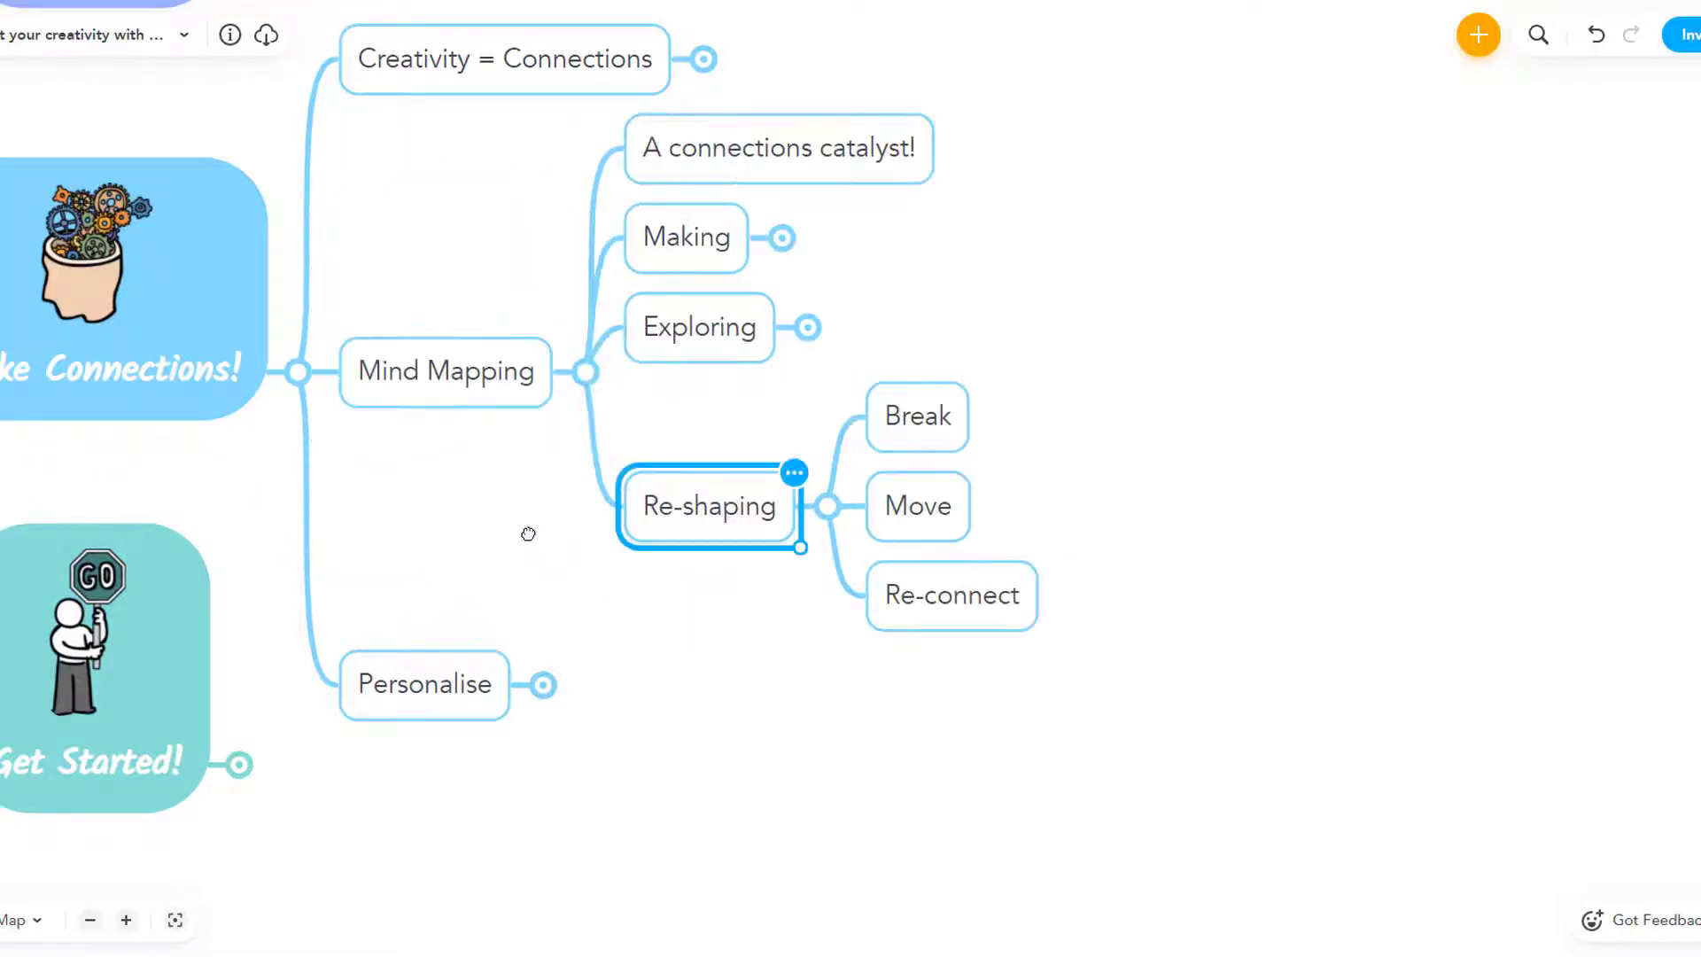
pyautogui.scroll(3, 838, 404)
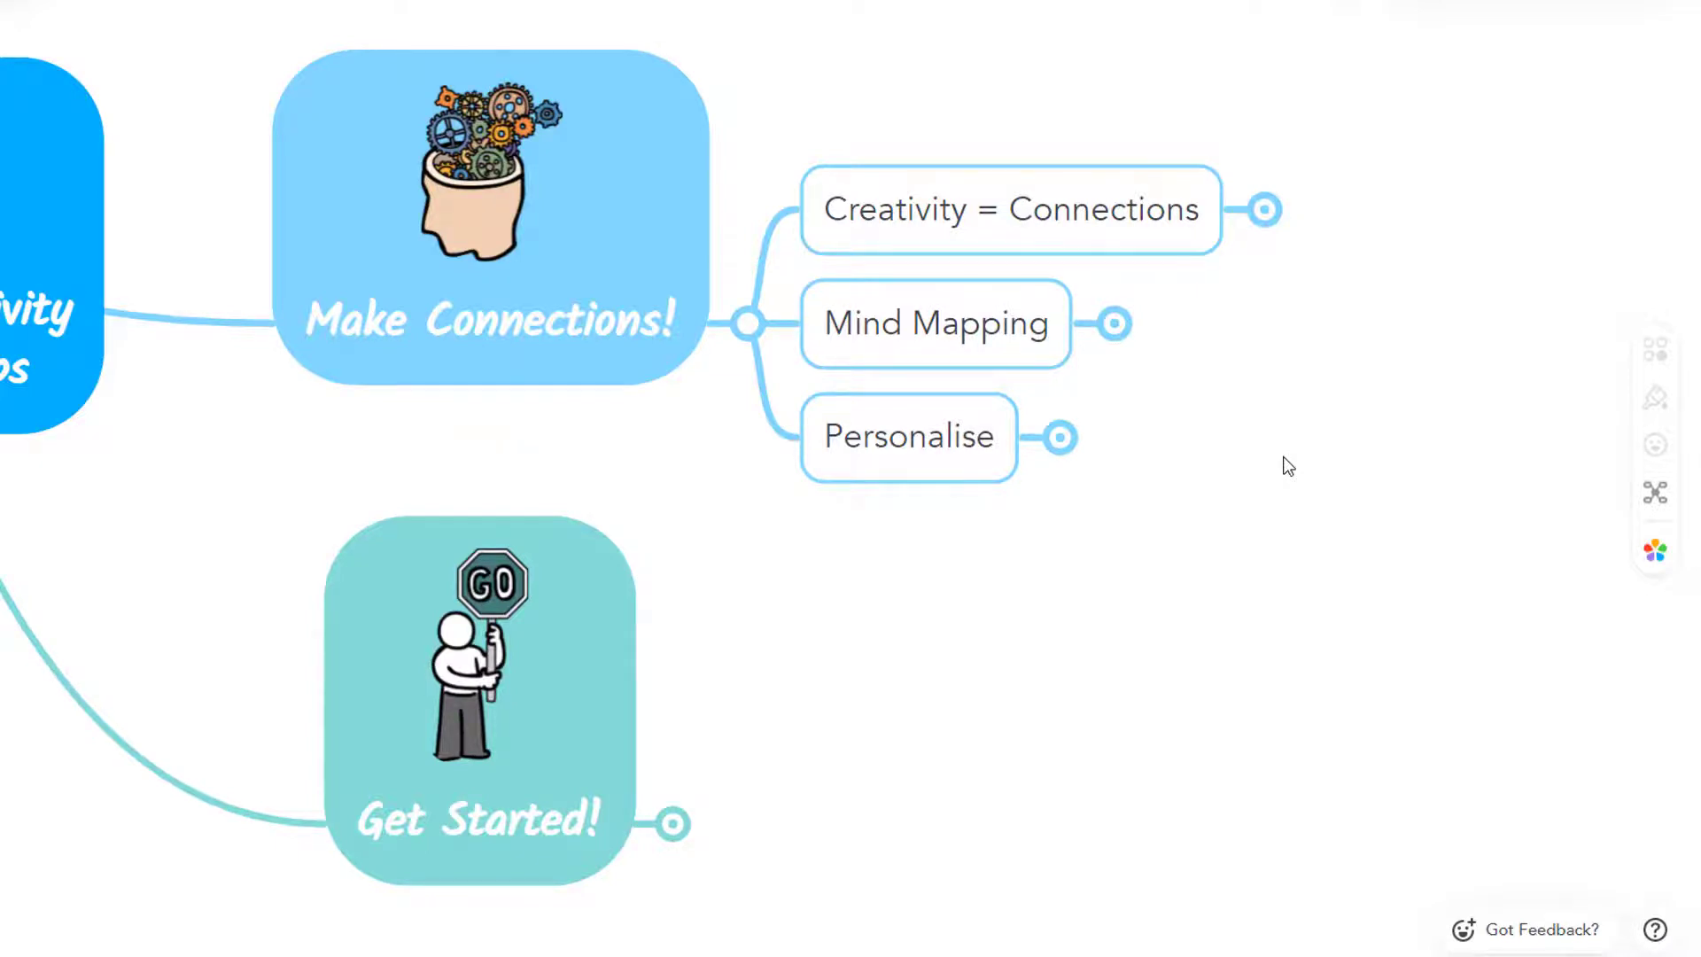
# Expand the Personalise topic under Make Connections!
pyautogui.click(896, 465)
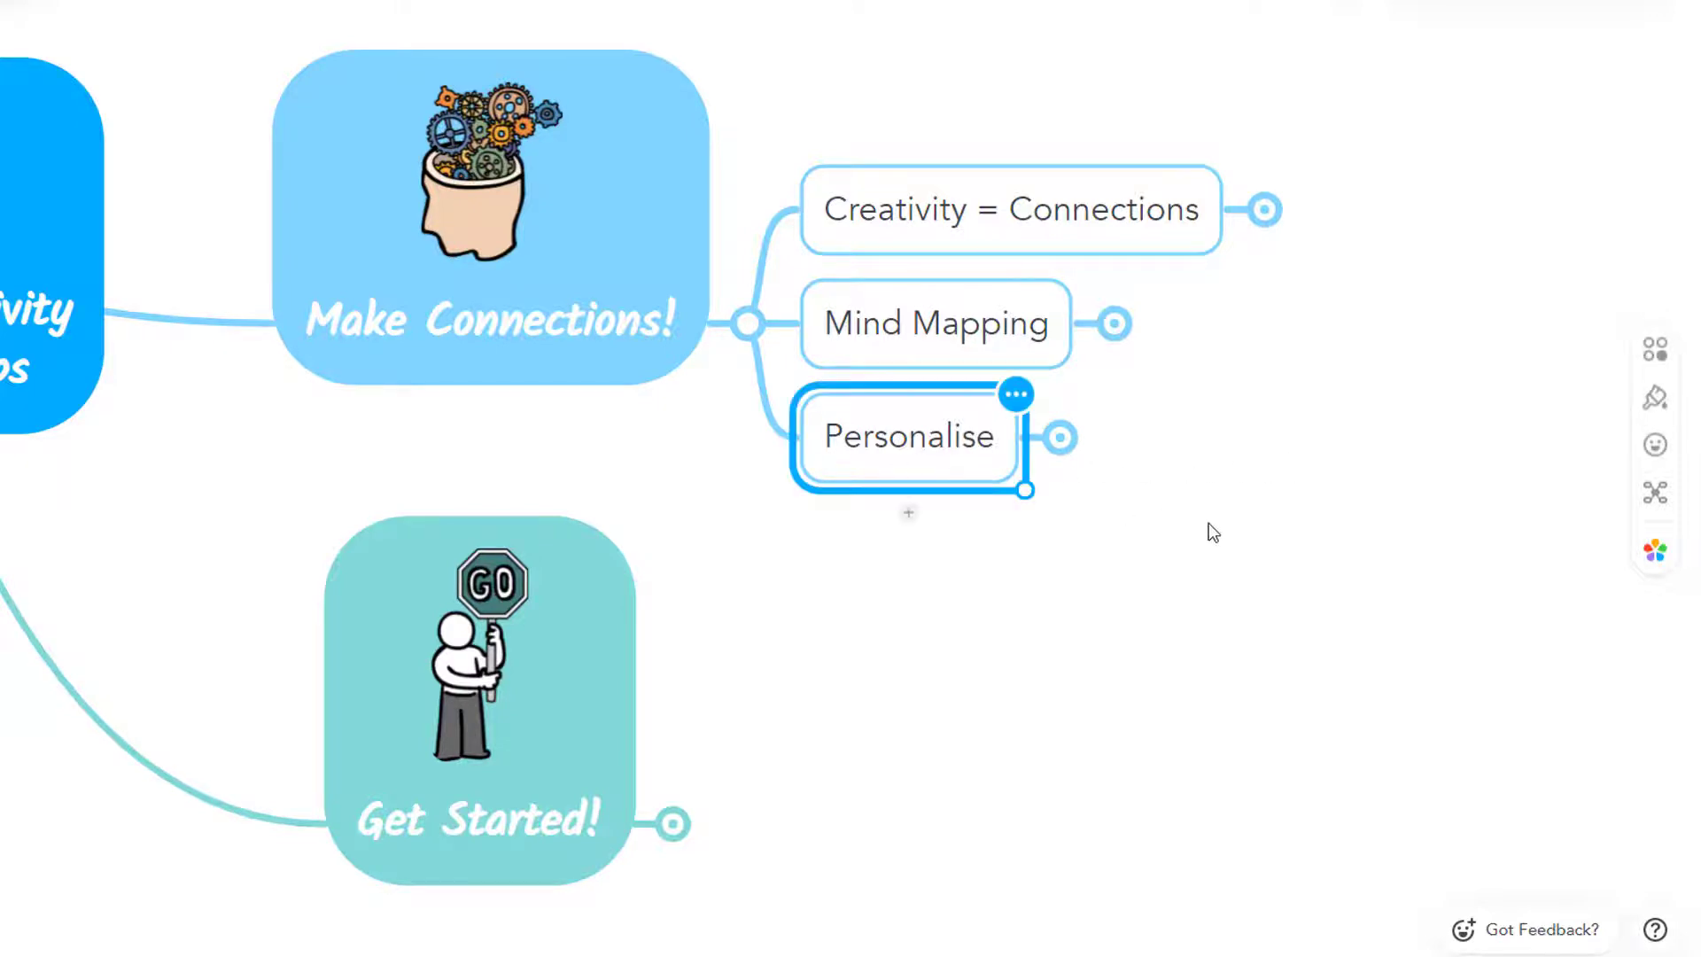
pyautogui.moveTo(1155, 514); pyautogui.dragTo(1034, 482)
pyautogui.scroll(3, 1036, 487)
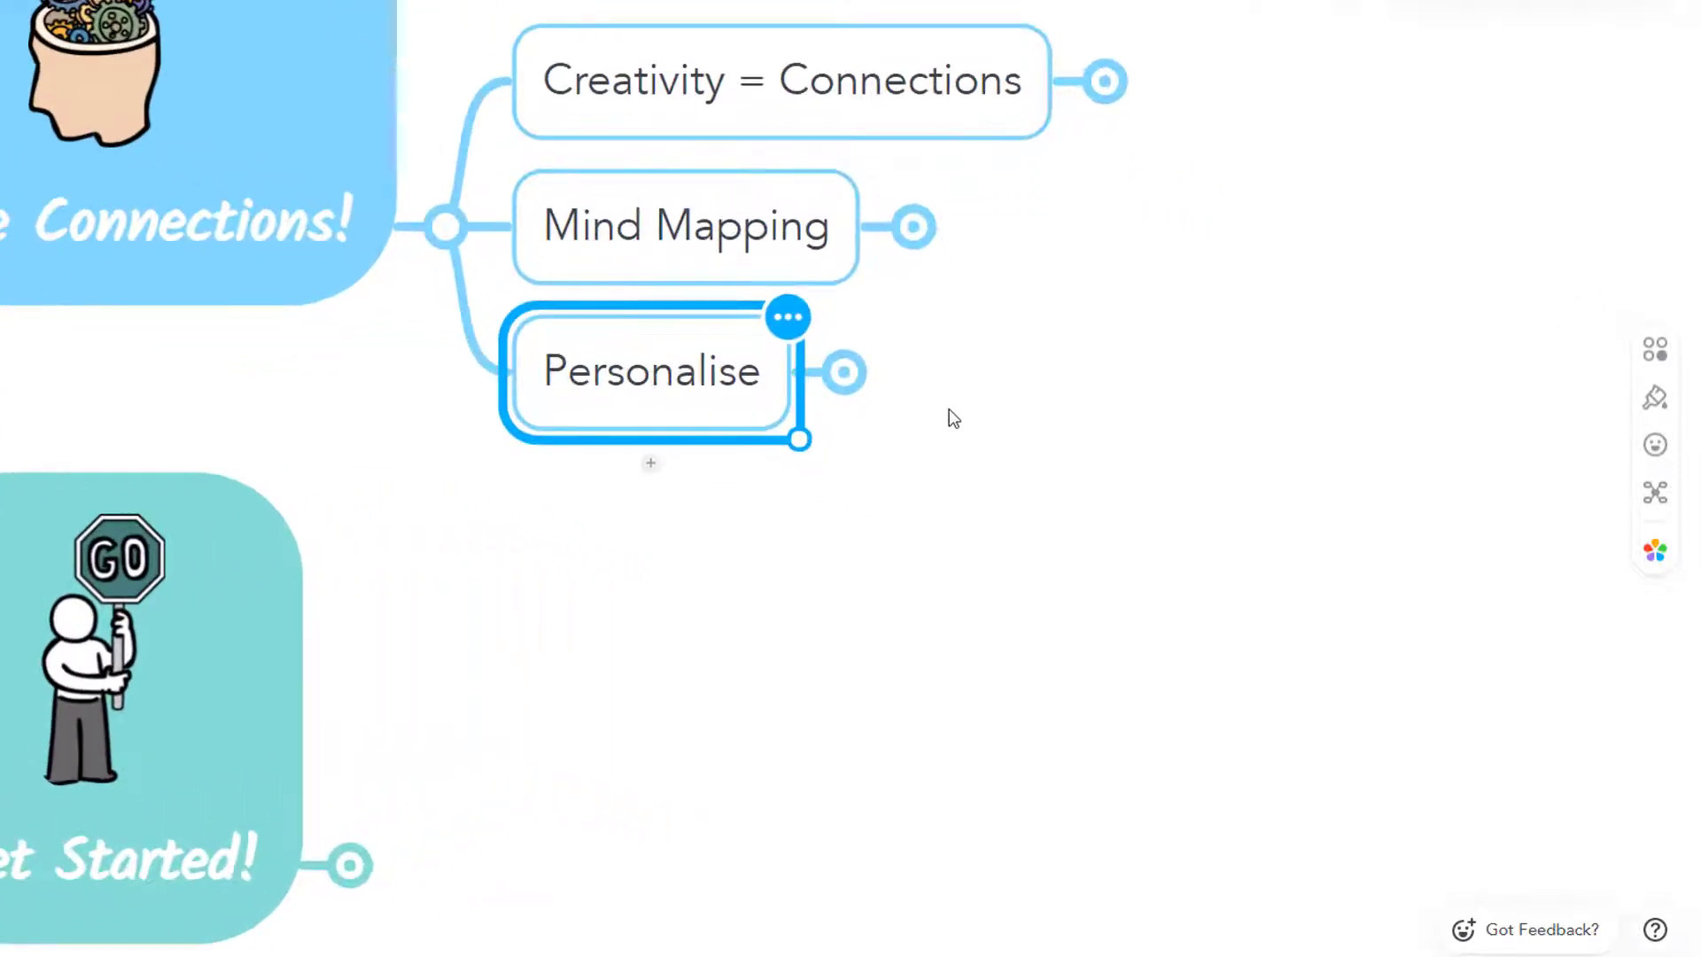
pyautogui.click(846, 372)
pyautogui.moveTo(1406, 577); pyautogui.dragTo(1232, 618)
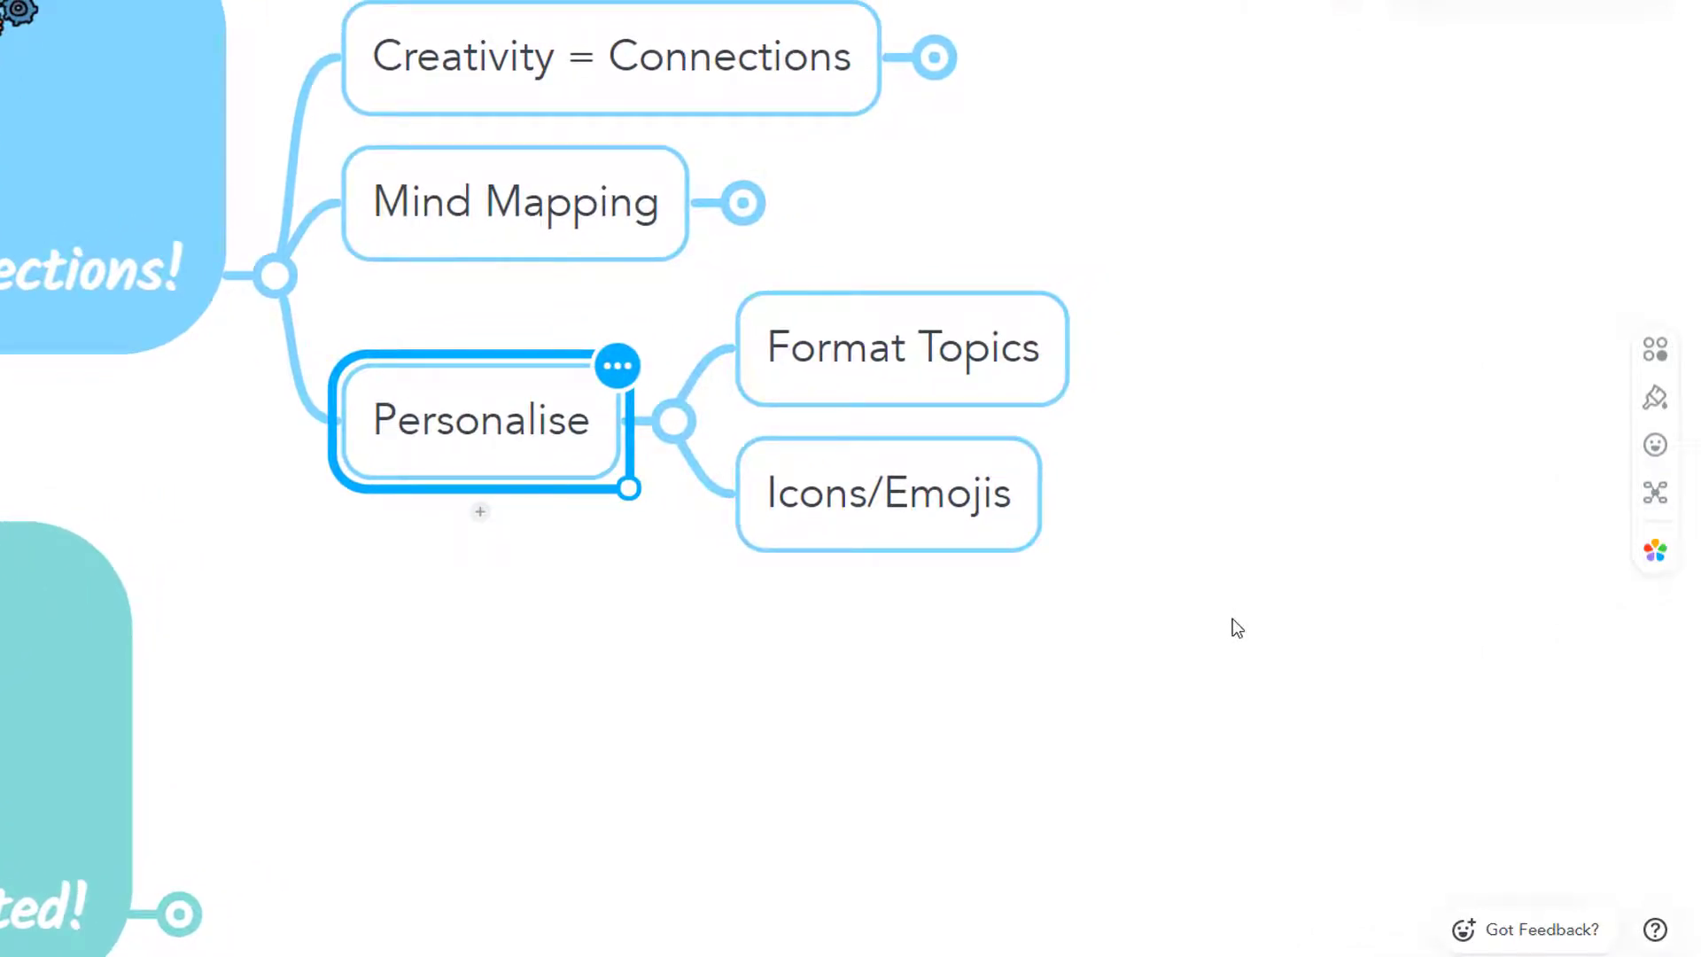
# Give the Format Topics topic a cloud shape with a coral red fill, after trying the square and oval shapes.
pyautogui.click(1041, 377)
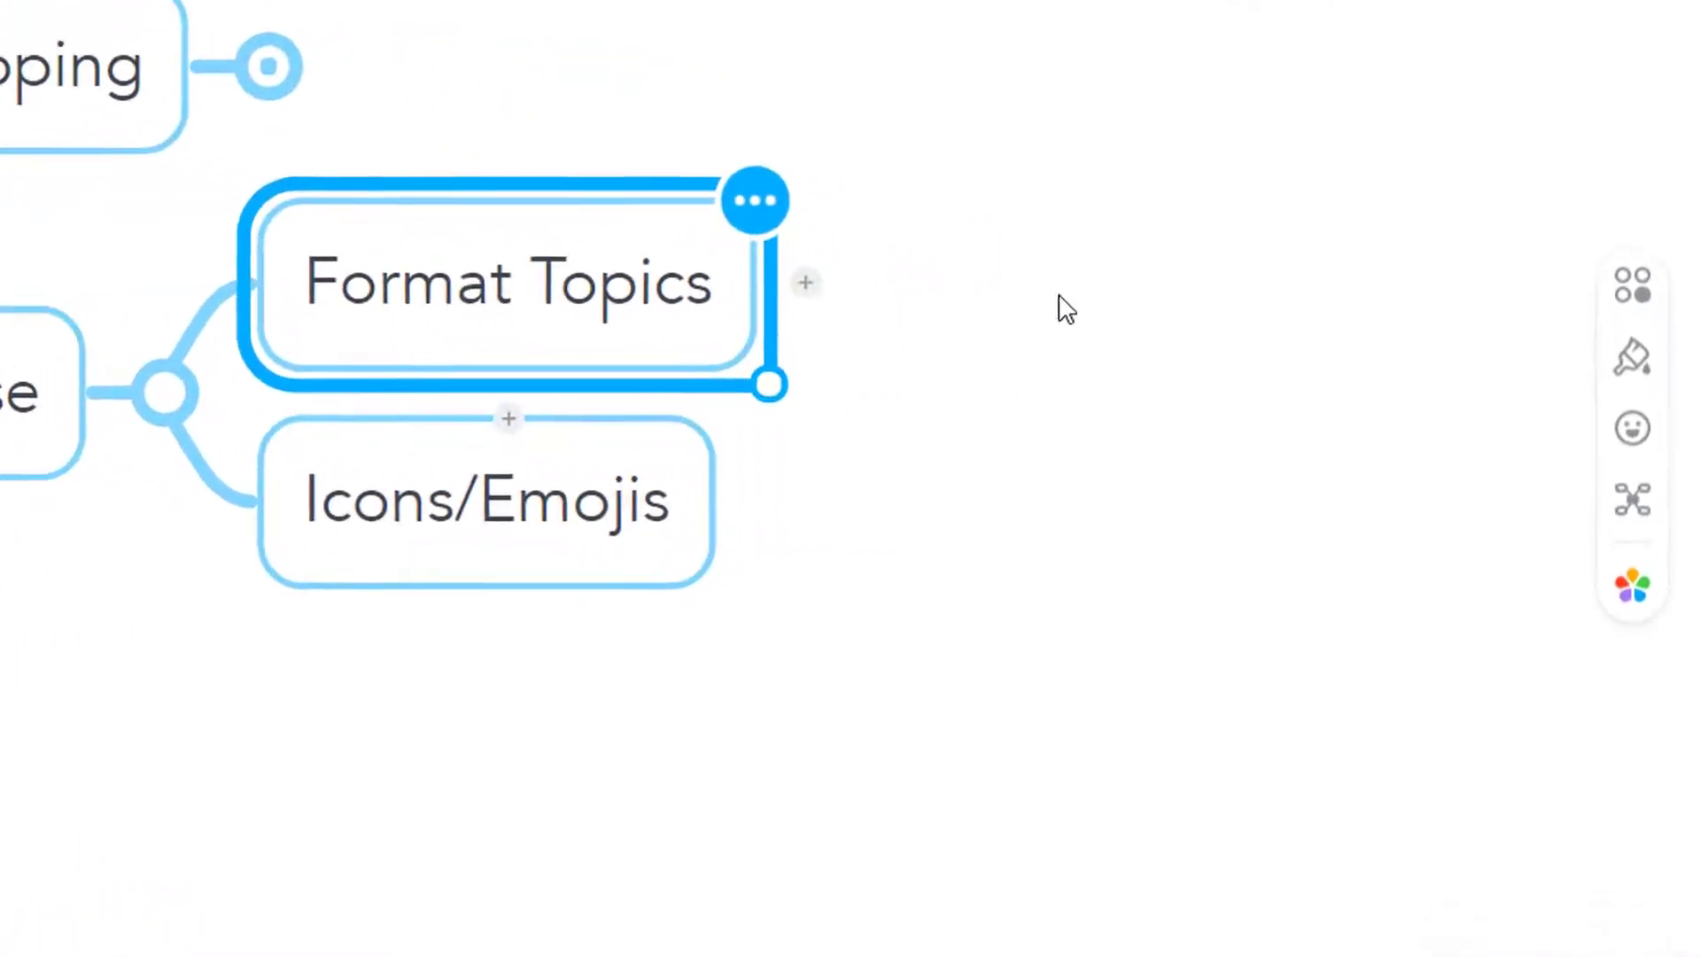
pyautogui.click(1638, 365)
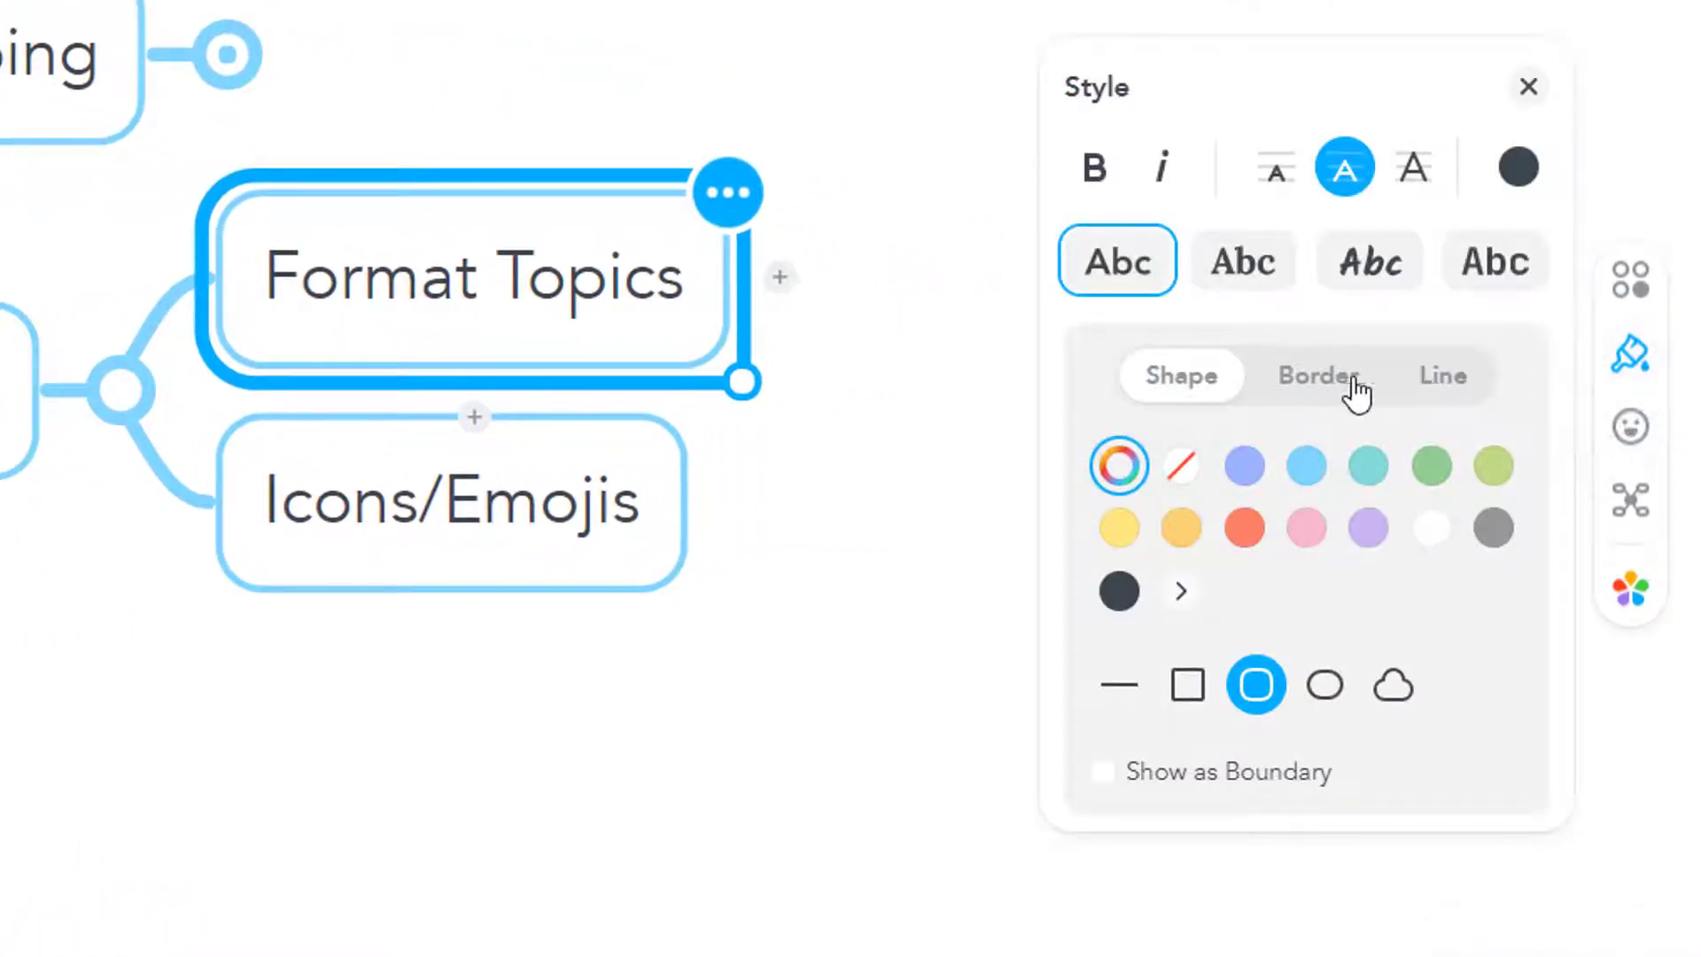
pyautogui.click(1189, 685)
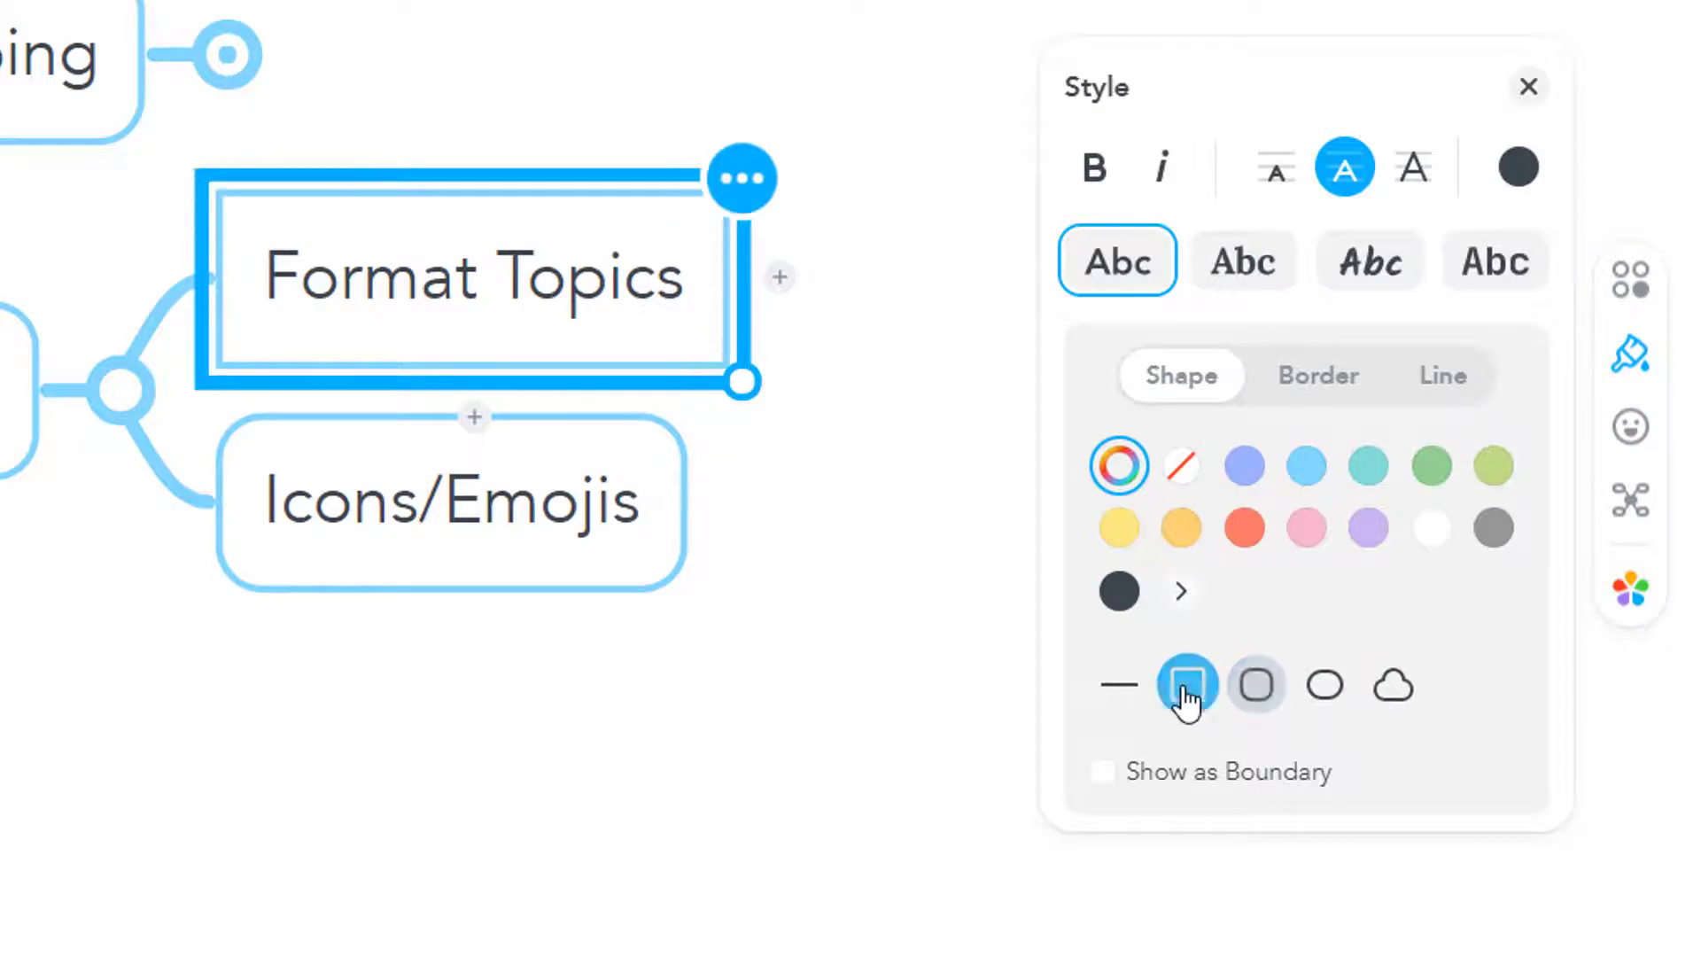
pyautogui.click(1318, 700)
pyautogui.click(1393, 691)
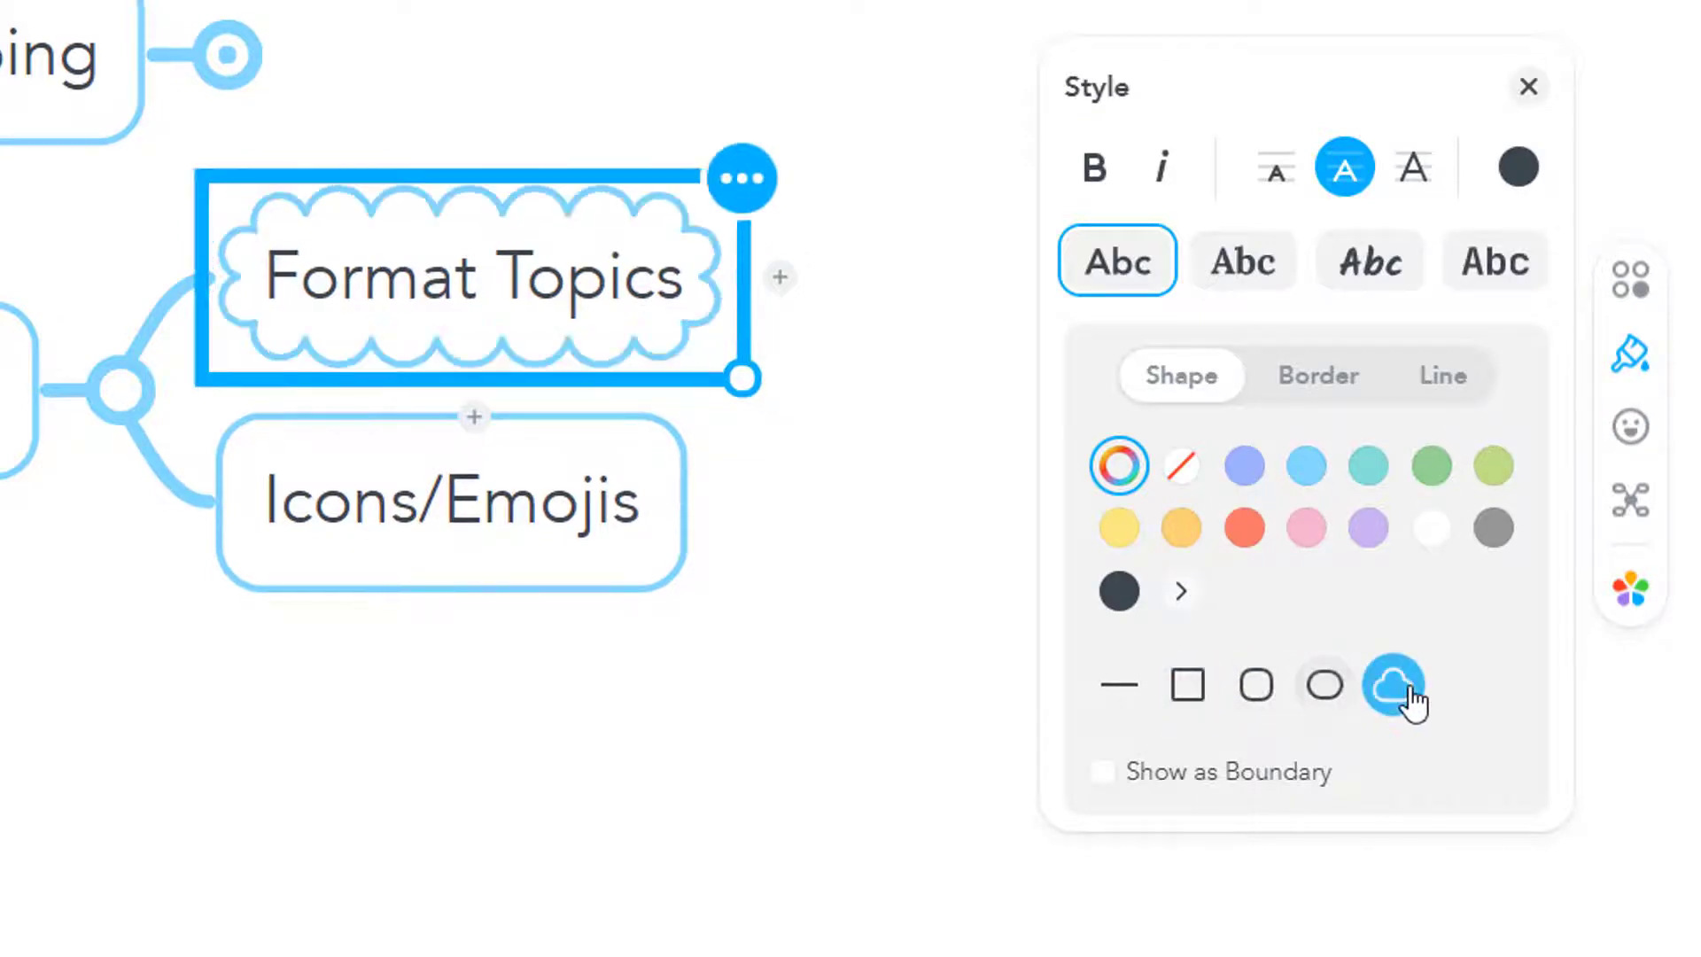
pyautogui.click(1245, 530)
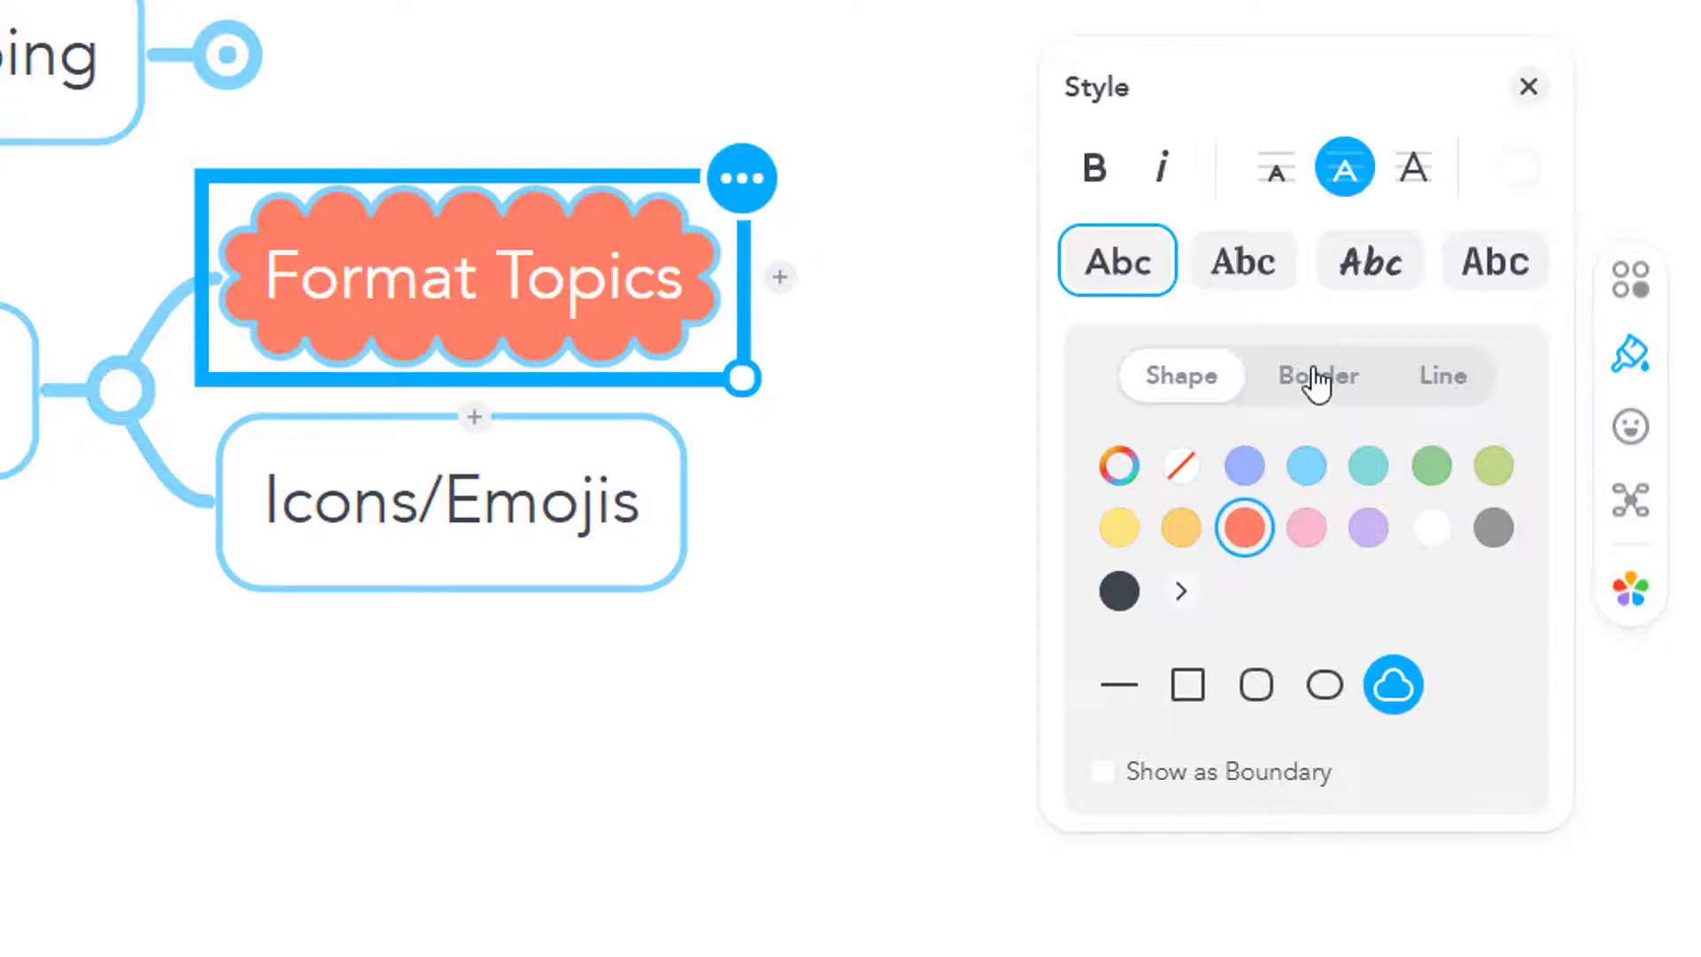
# Colour the Format Topics border green and set its connecting line to the thickest width.
pyautogui.click(1325, 377)
pyautogui.click(1249, 512)
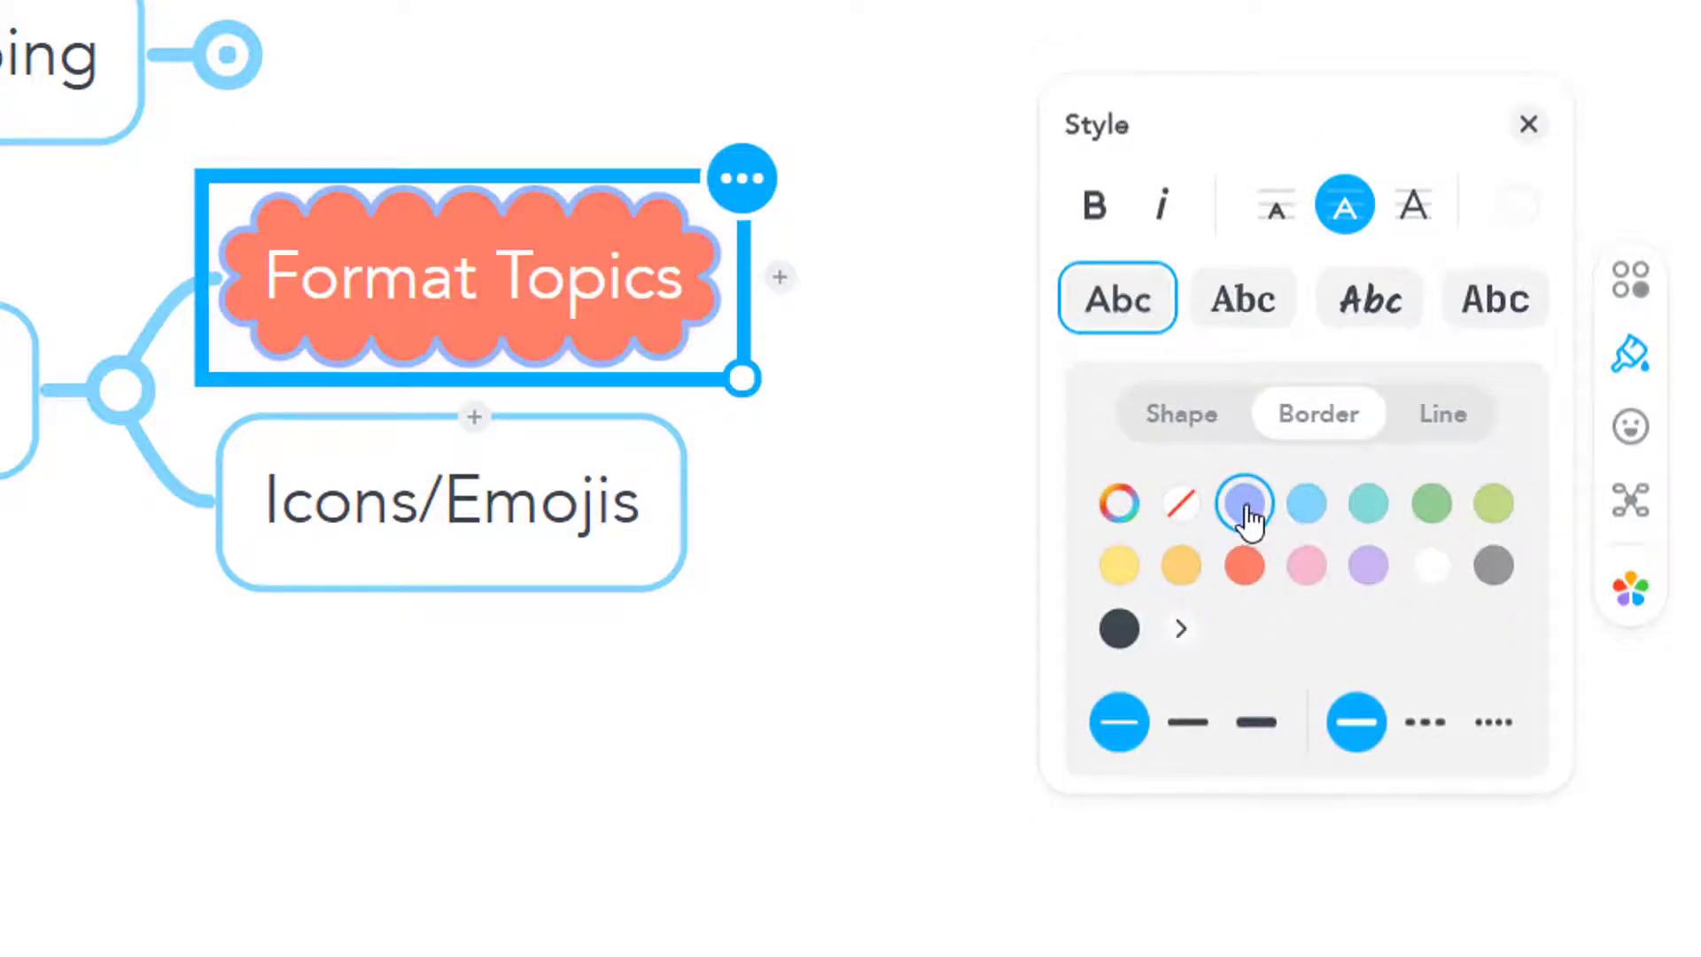
pyautogui.click(1428, 512)
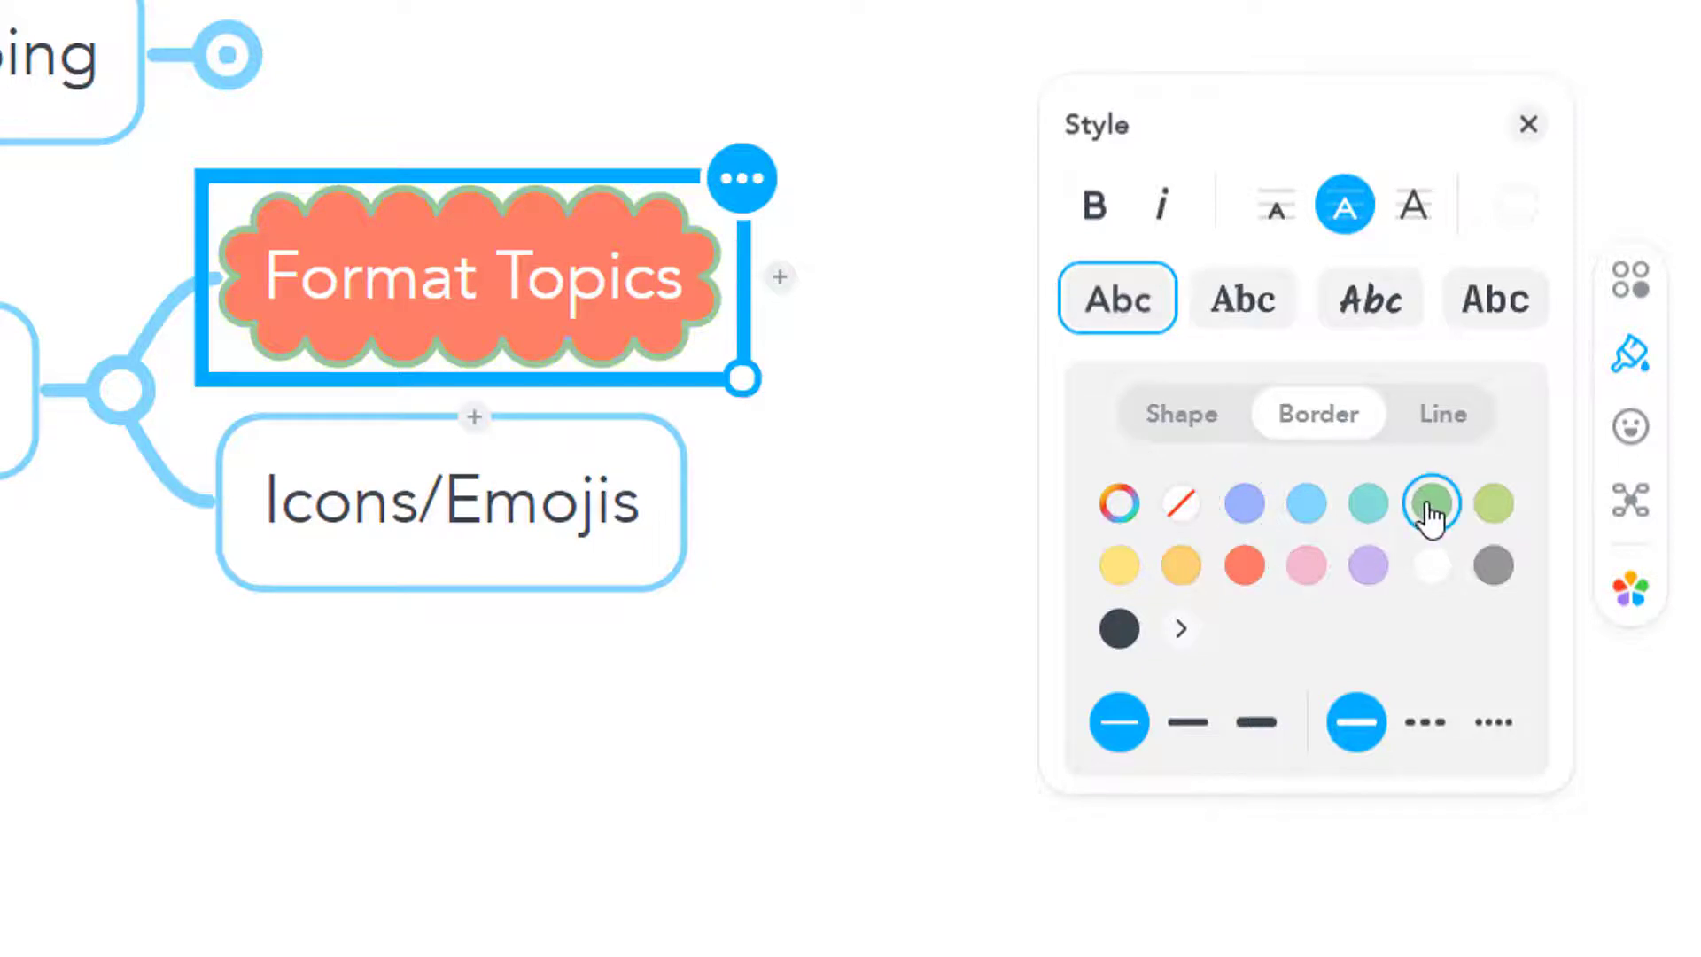
pyautogui.click(1444, 357)
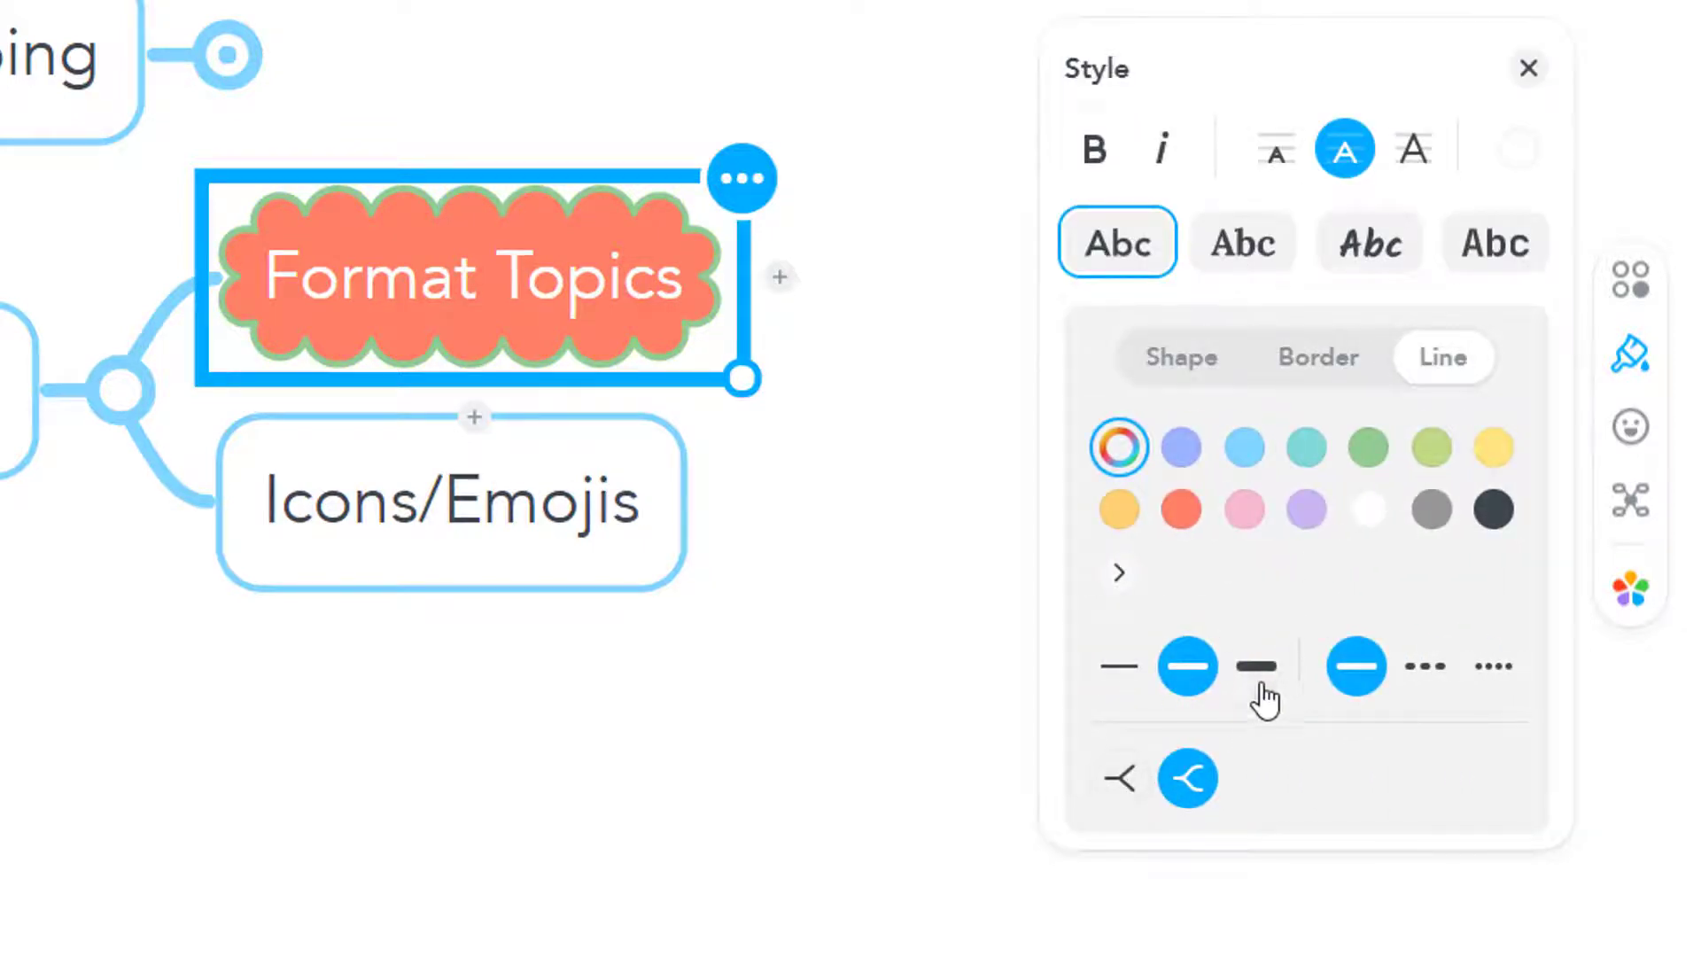
pyautogui.click(1264, 691)
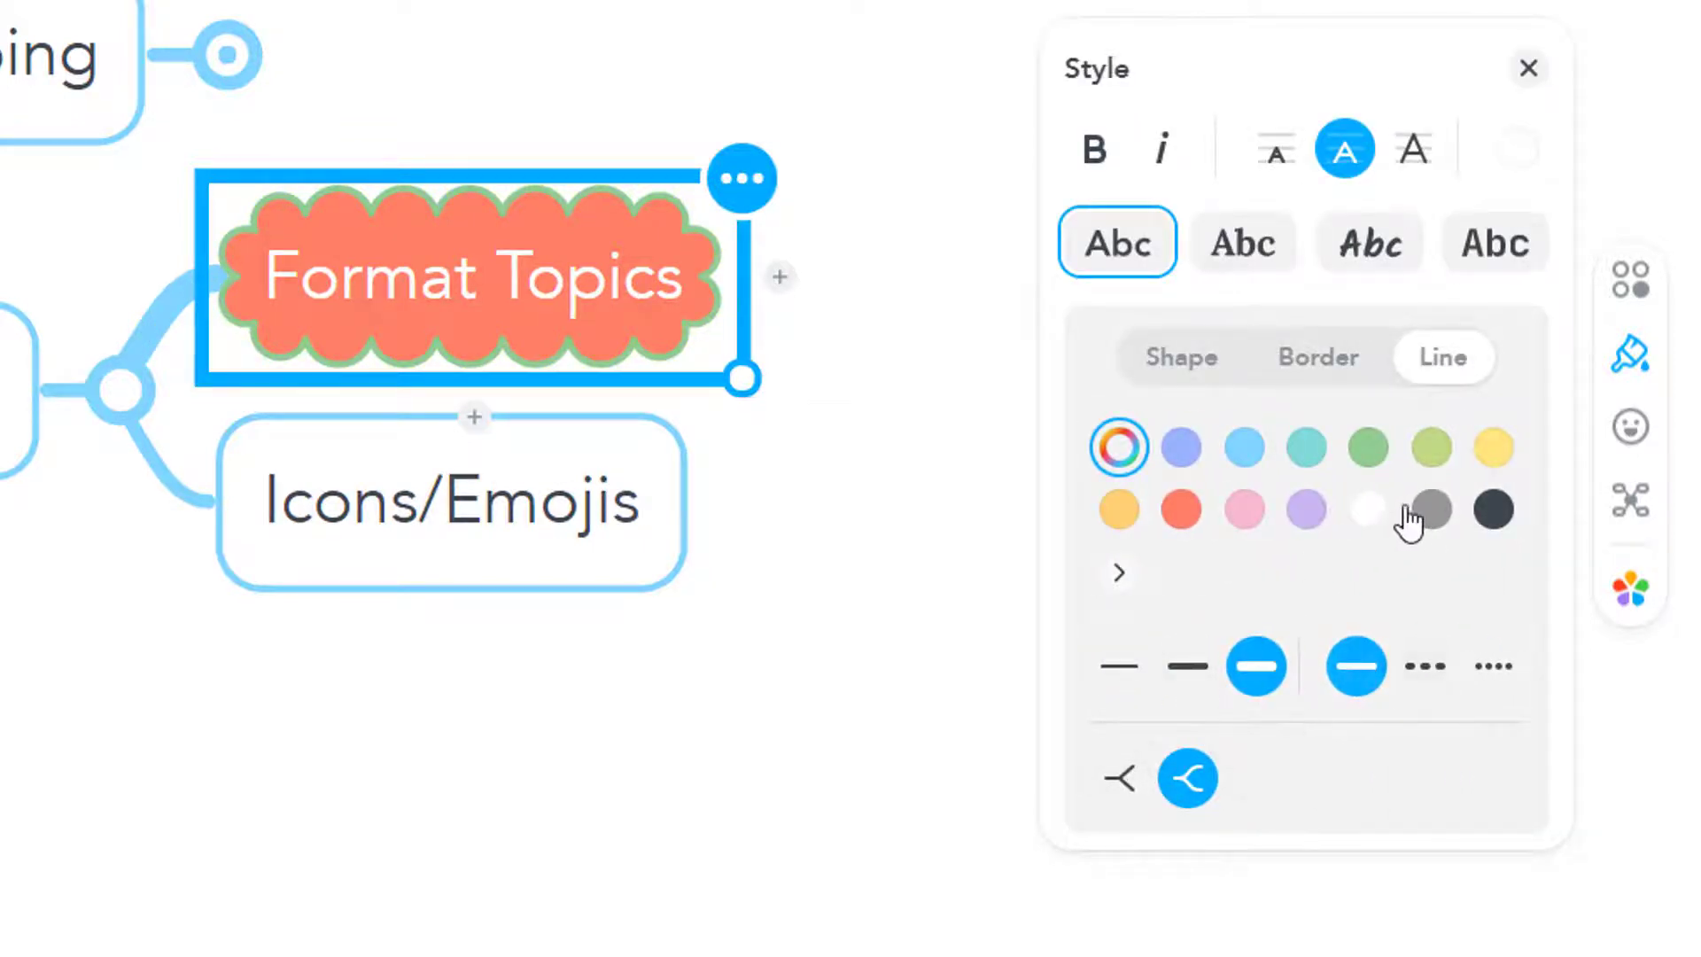
pyautogui.click(1182, 363)
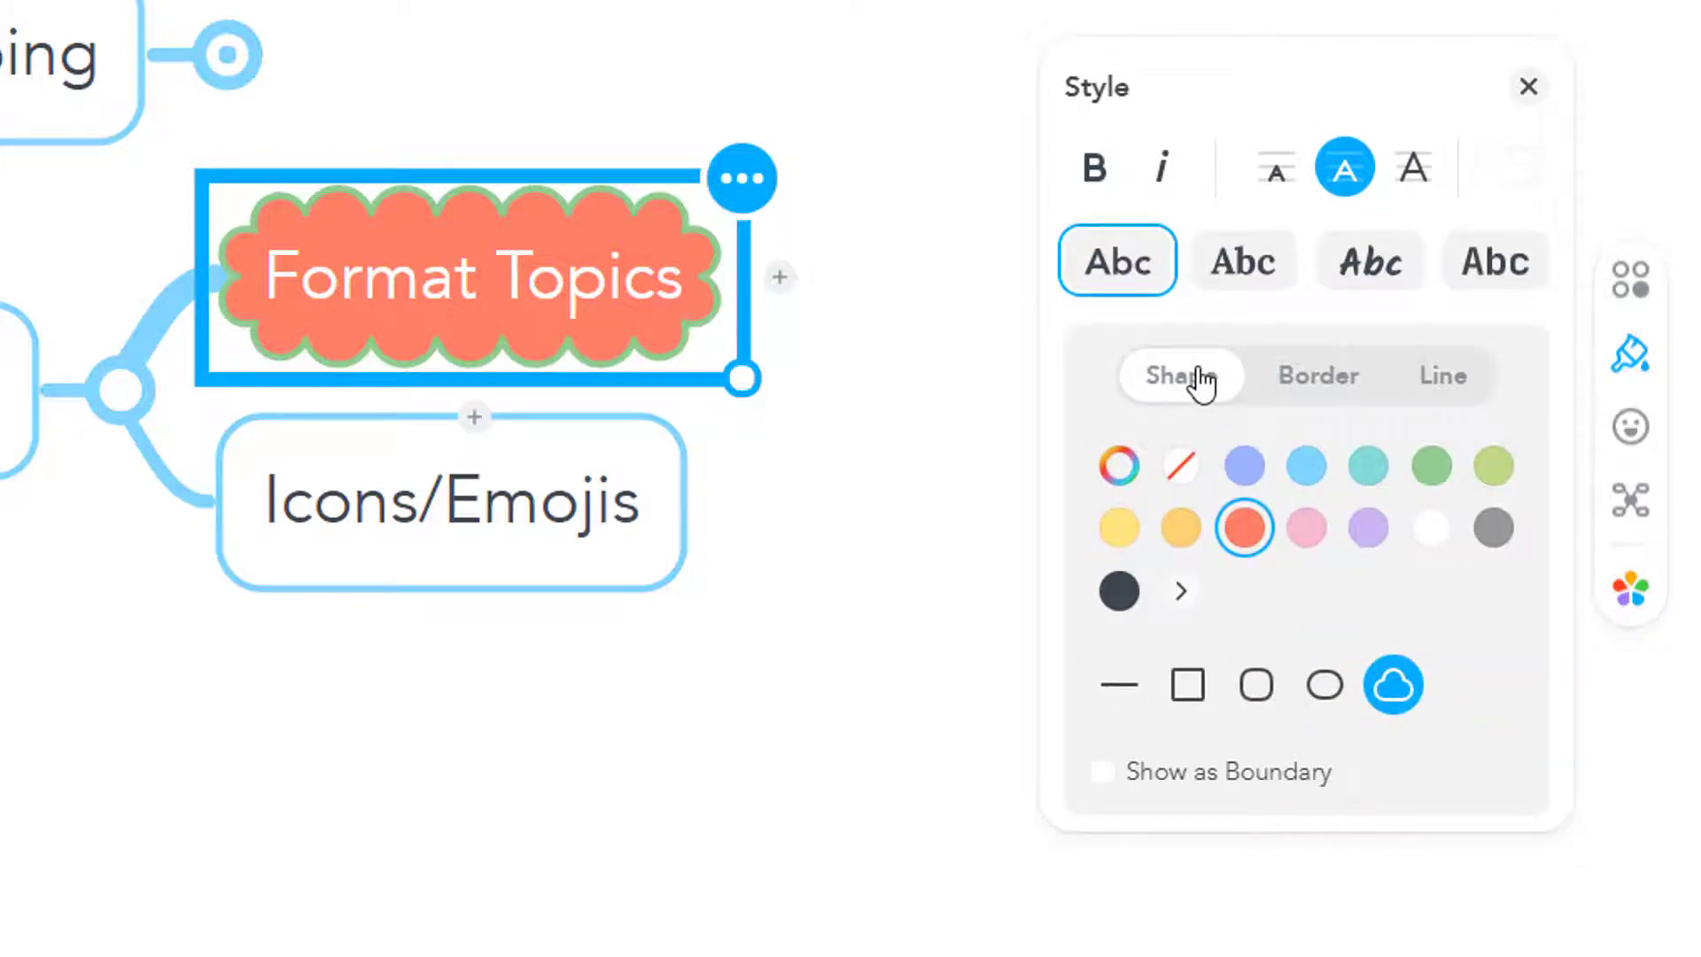
# Add the office buildings icon from the Business set to the Icons/Emojis topic and enlarge it.
pyautogui.click(523, 551)
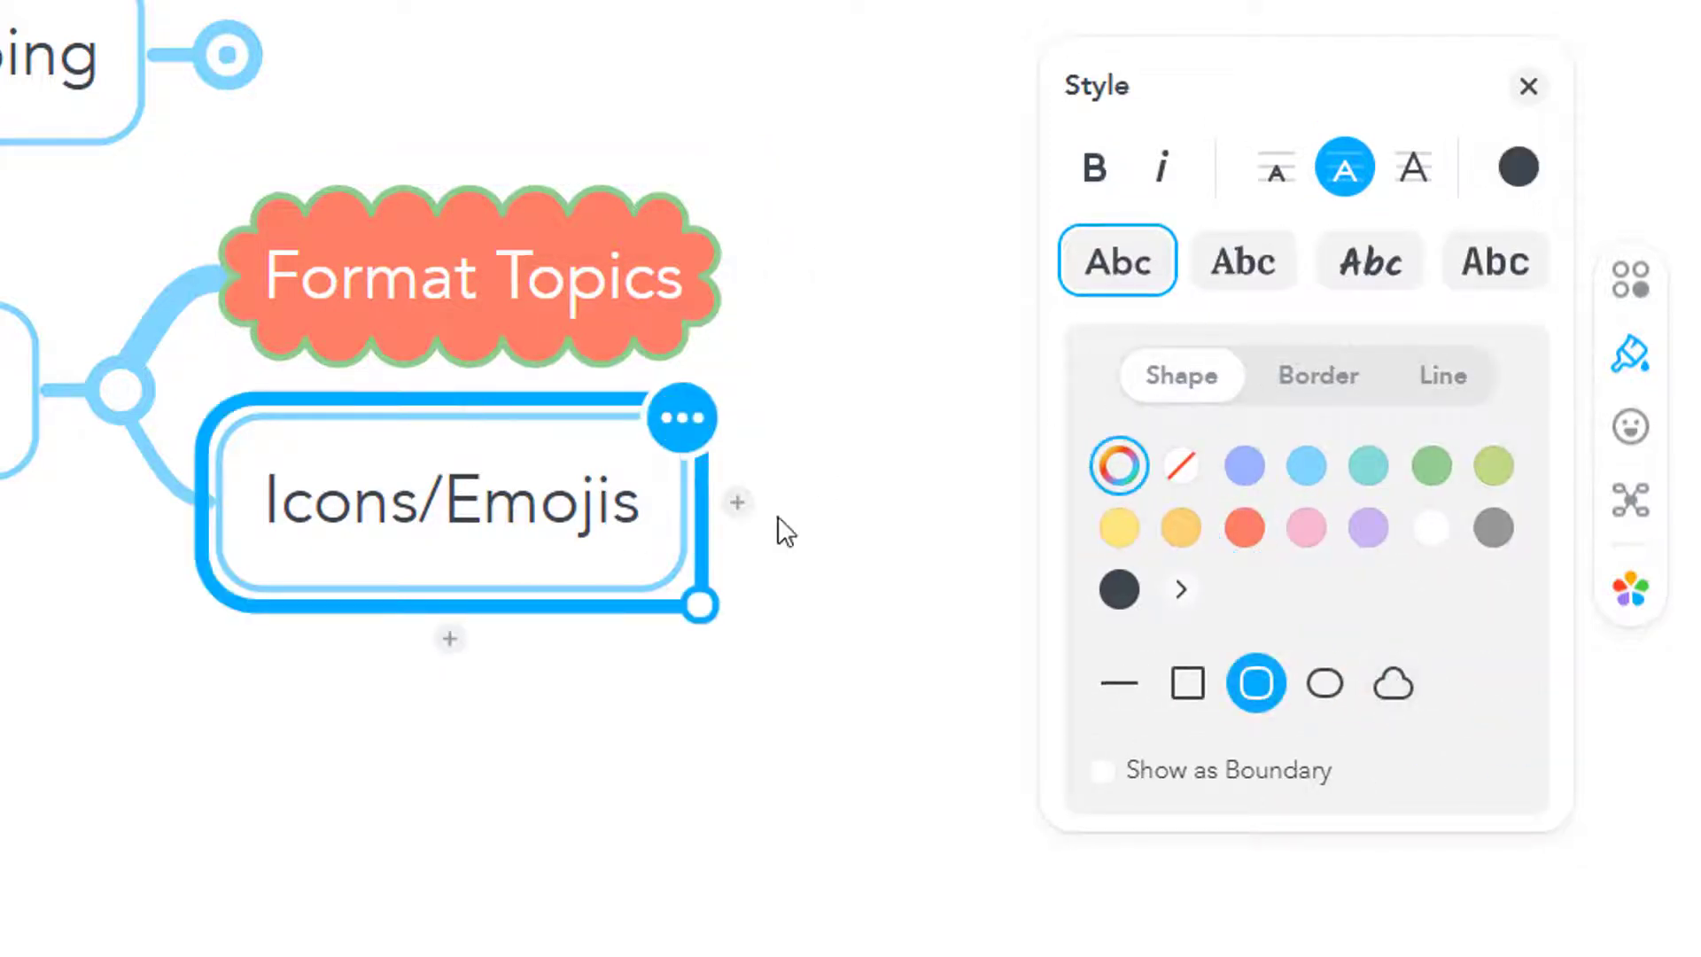
pyautogui.click(1630, 434)
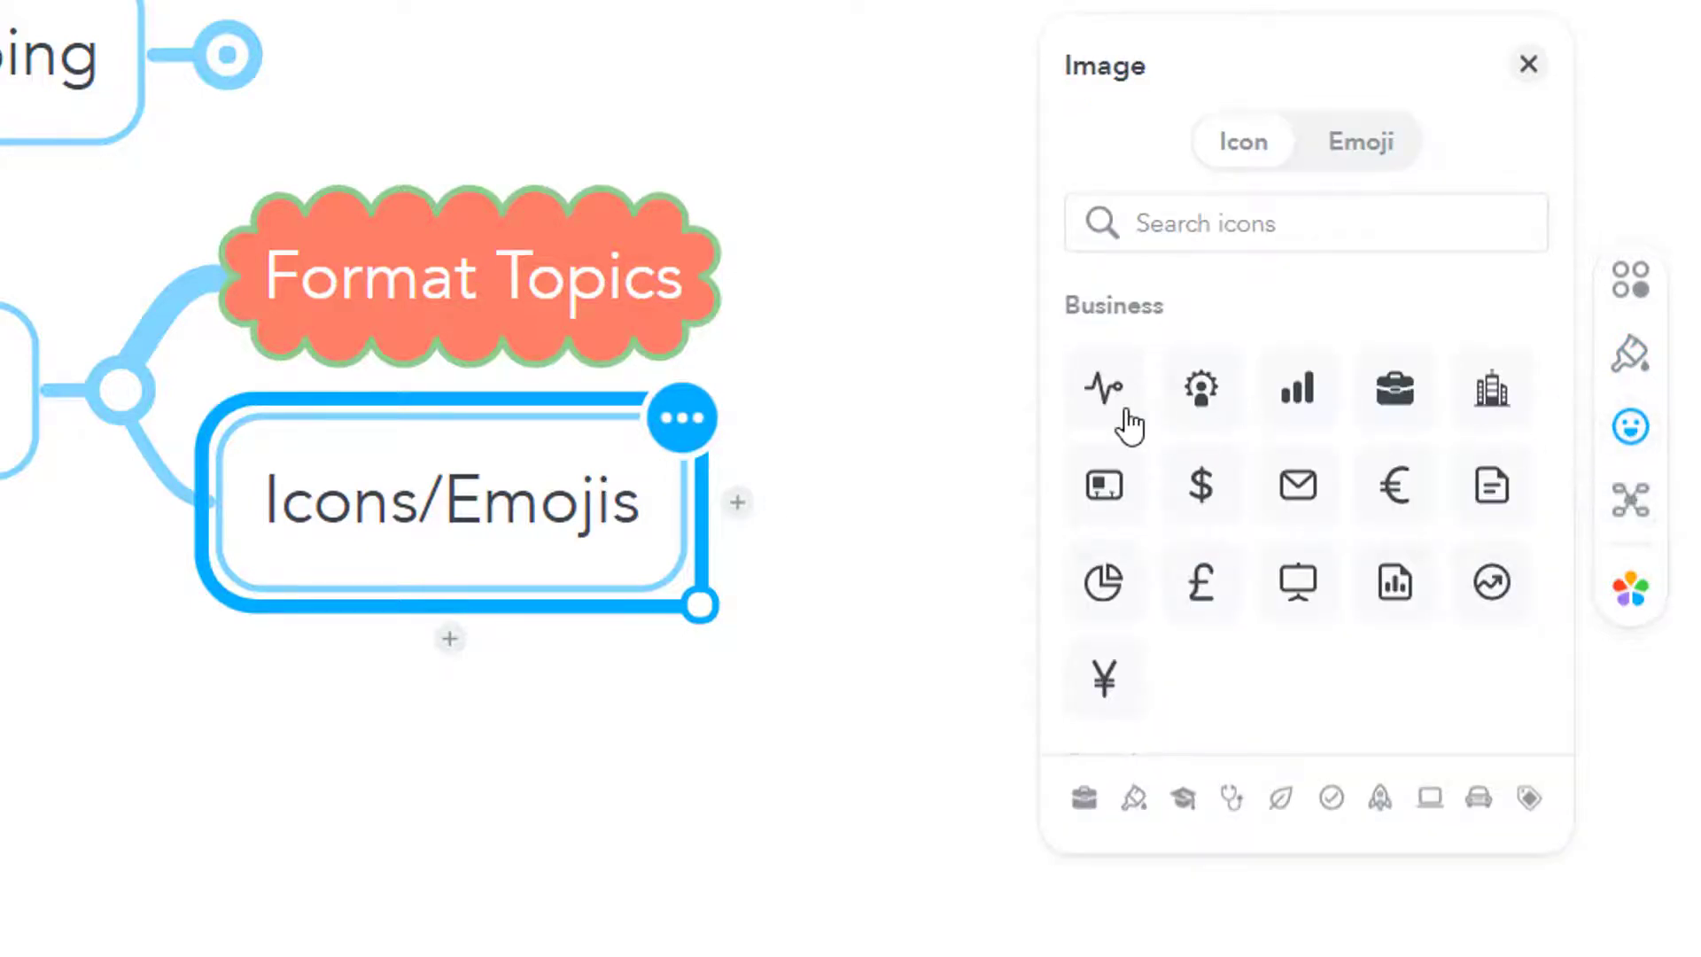
pyautogui.scroll(-3, 1236, 567)
pyautogui.scroll(-10, 1243, 559)
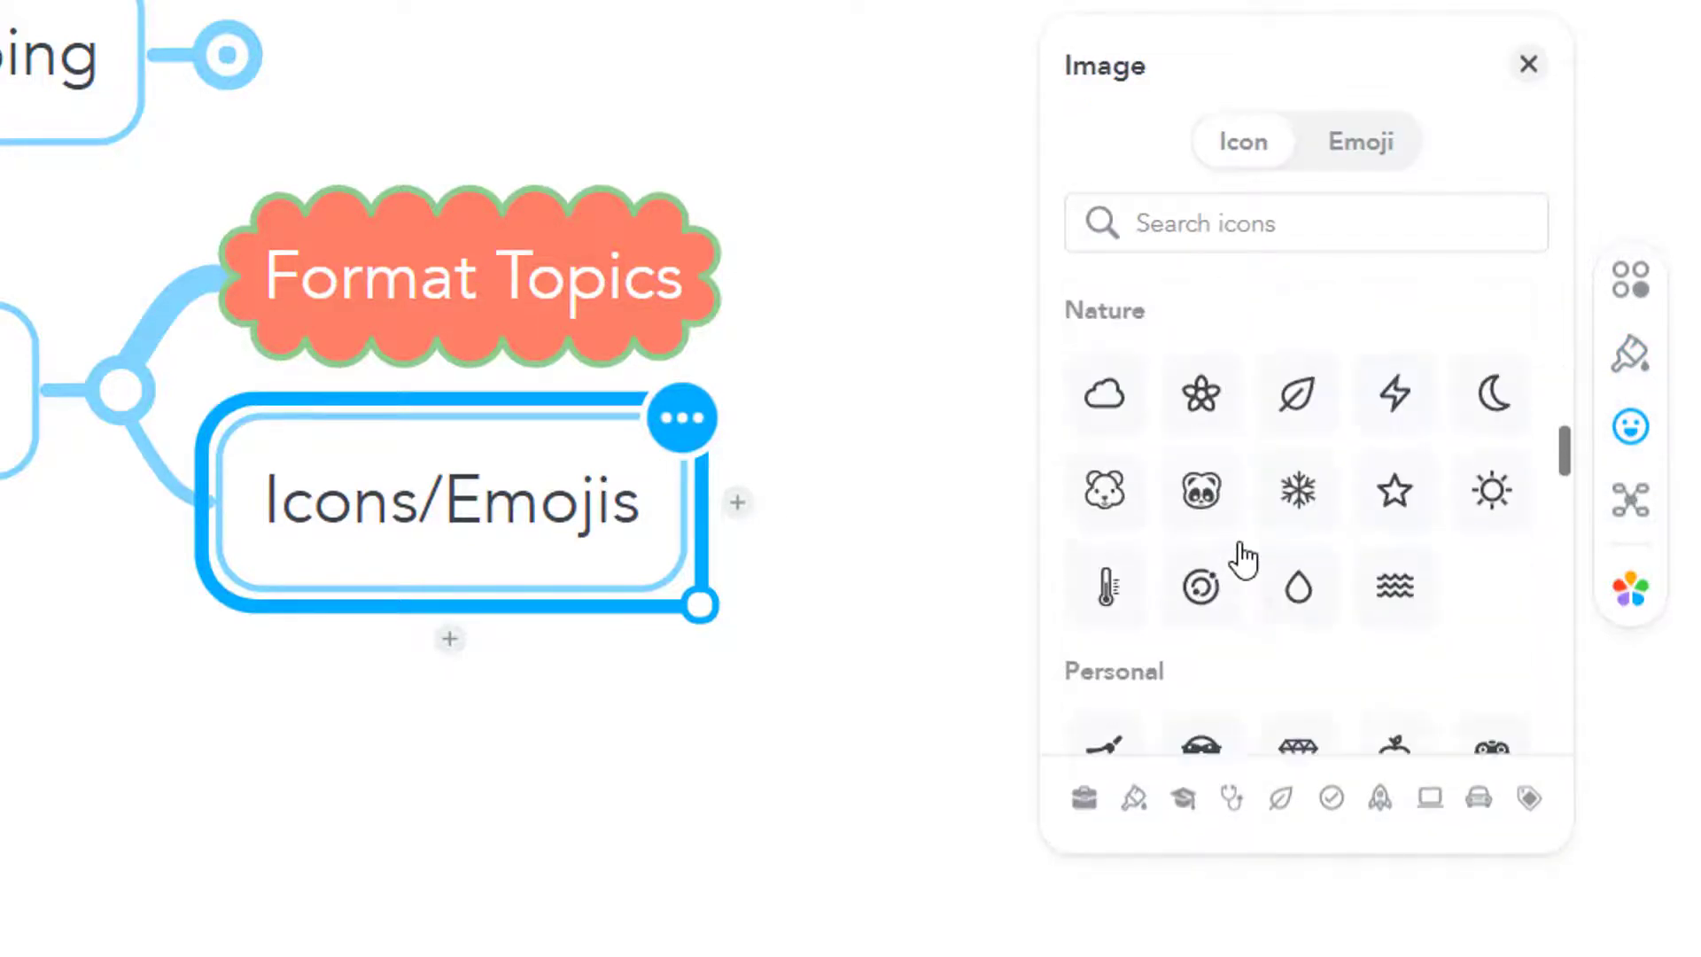
pyautogui.scroll(13, 1243, 558)
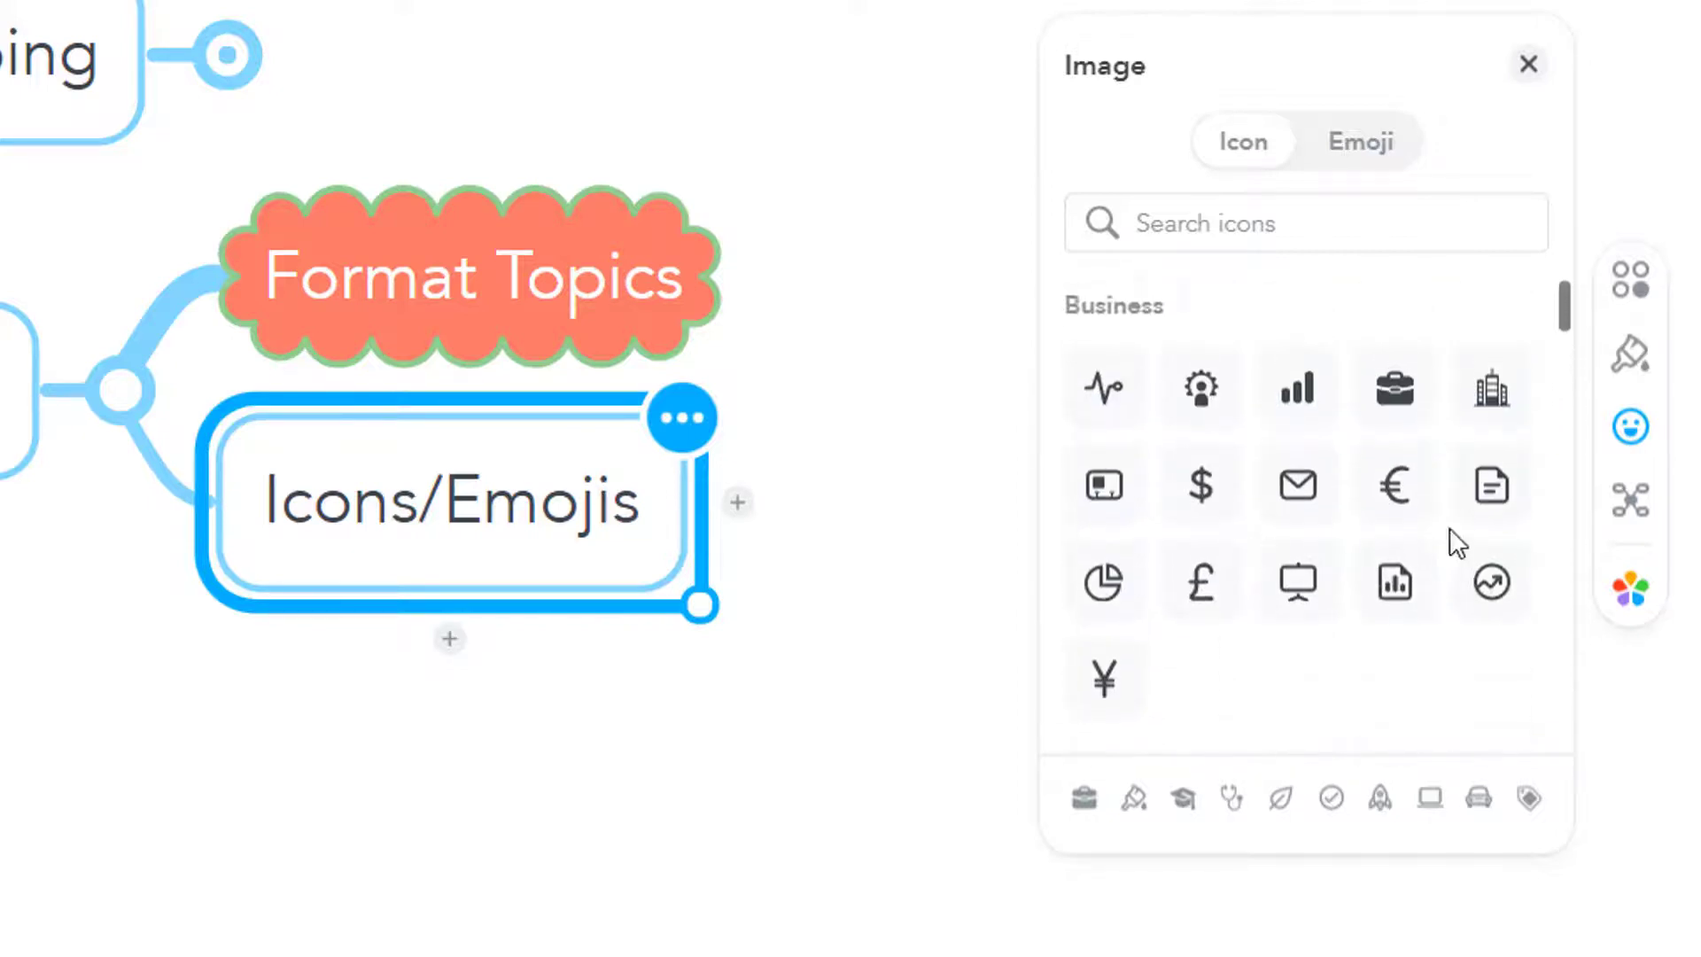
pyautogui.click(1498, 390)
pyautogui.moveTo(325, 516); pyautogui.dragTo(395, 572)
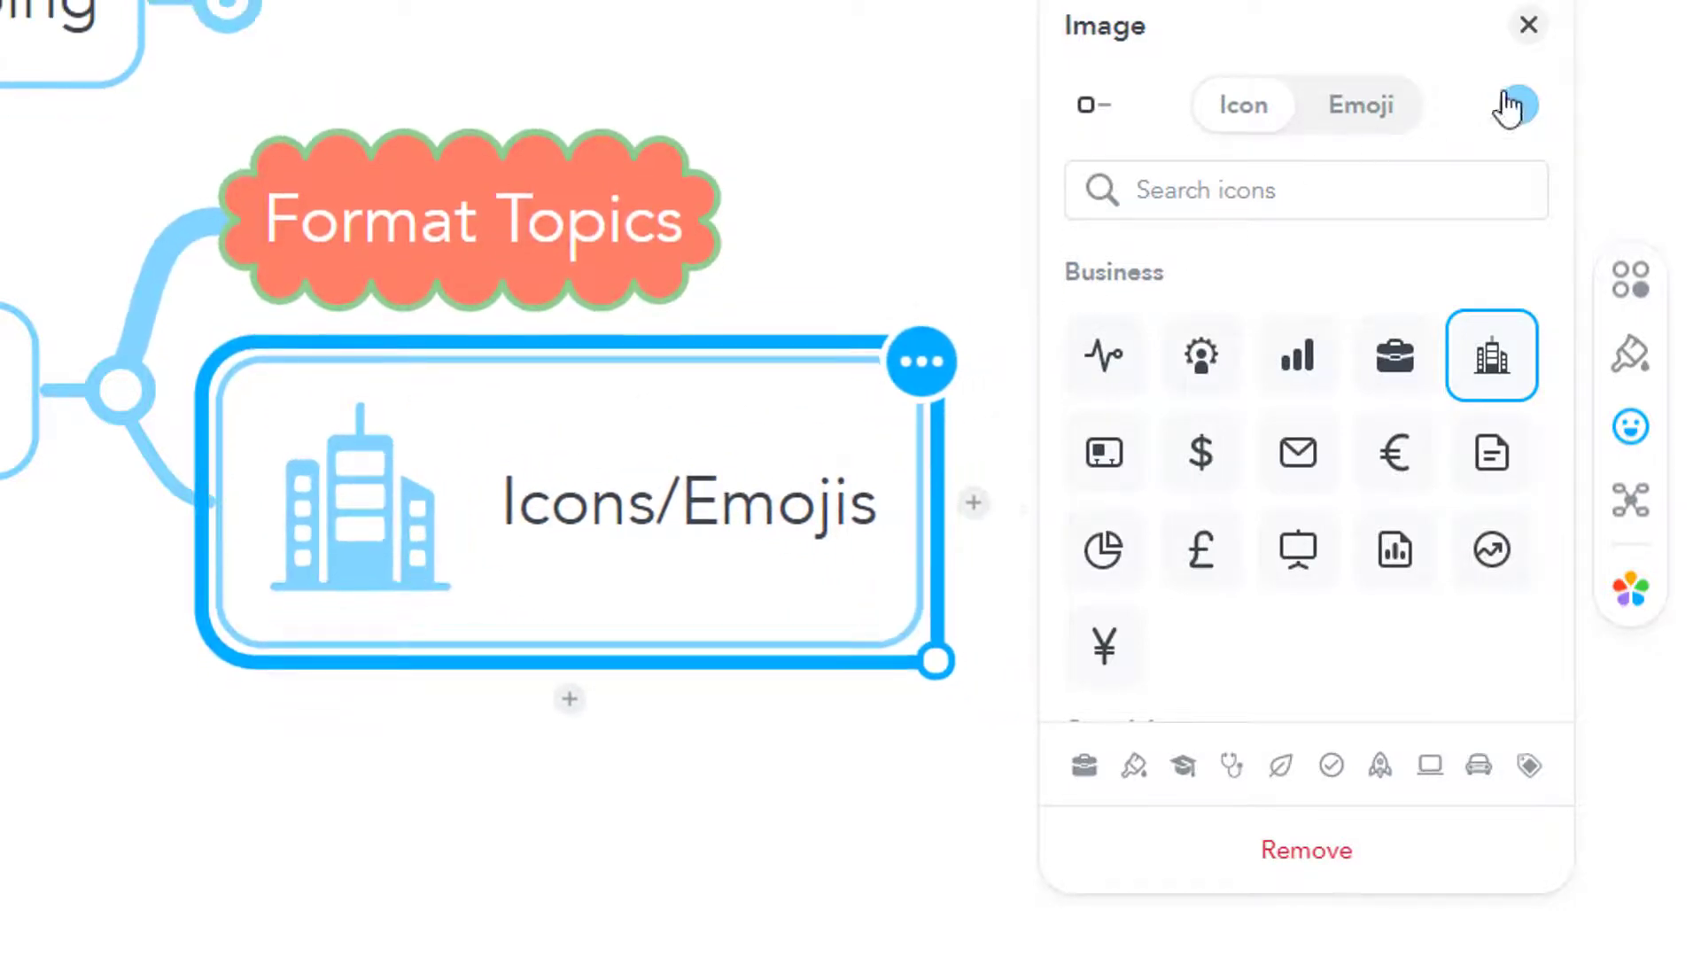
# Recolour the buildings icon on Icons/Emojis purple, and change it to green.
pyautogui.click(1519, 104)
pyautogui.click(1432, 356)
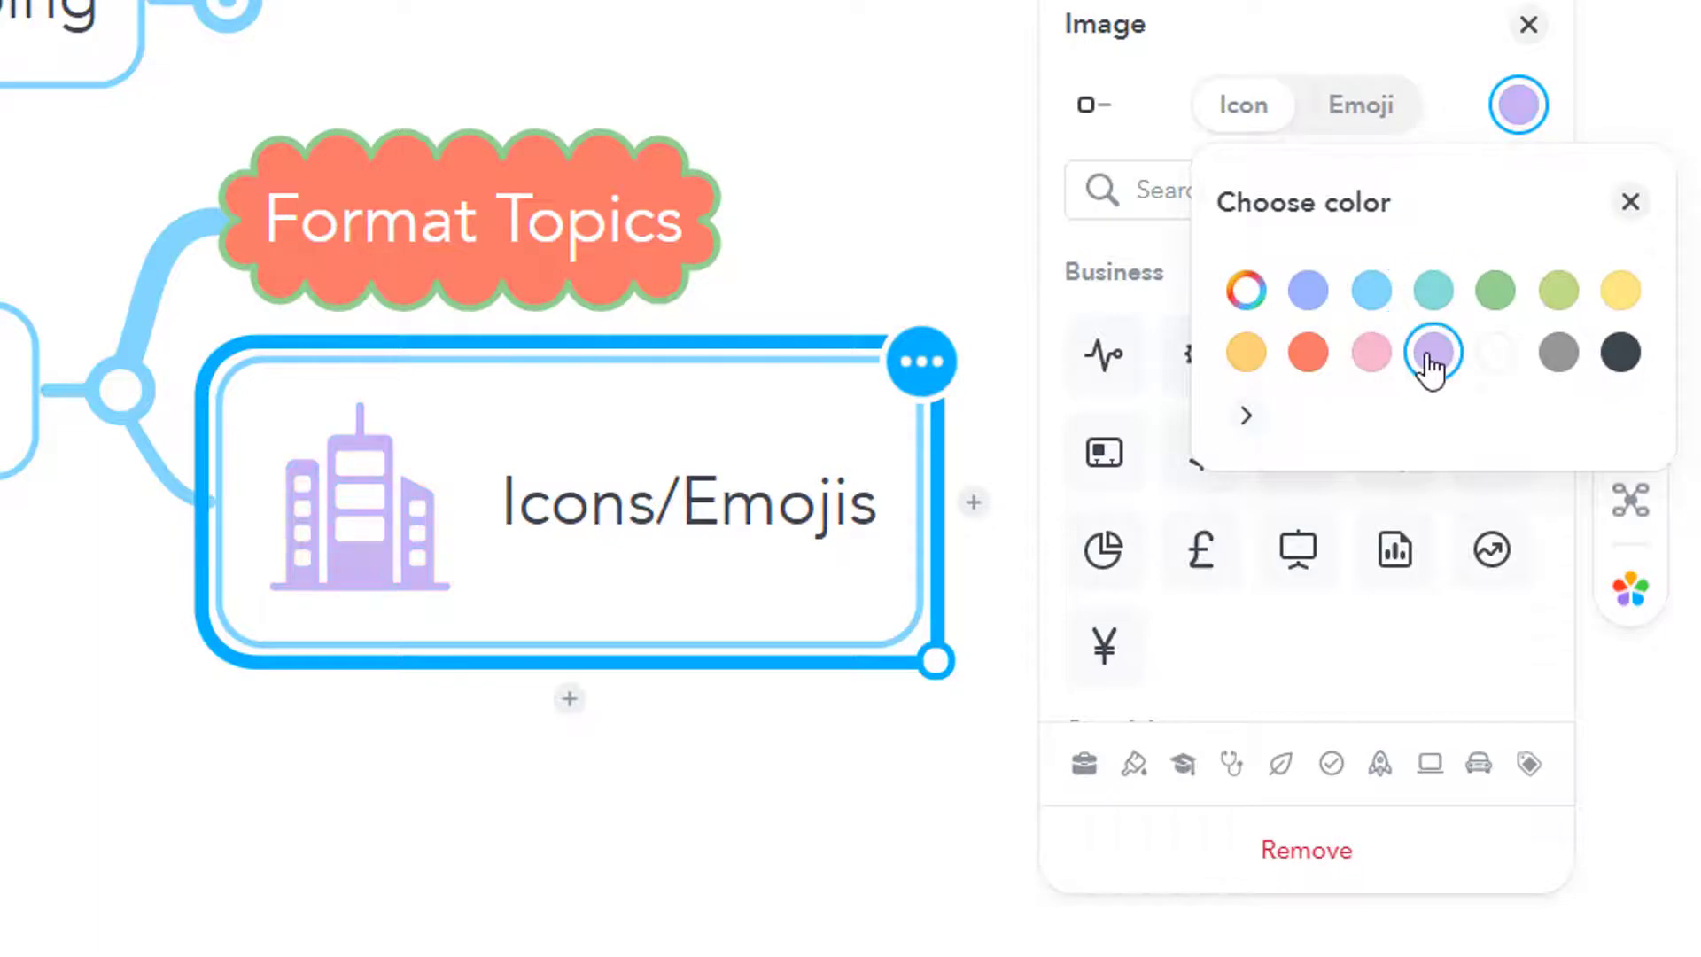
pyautogui.click(1492, 295)
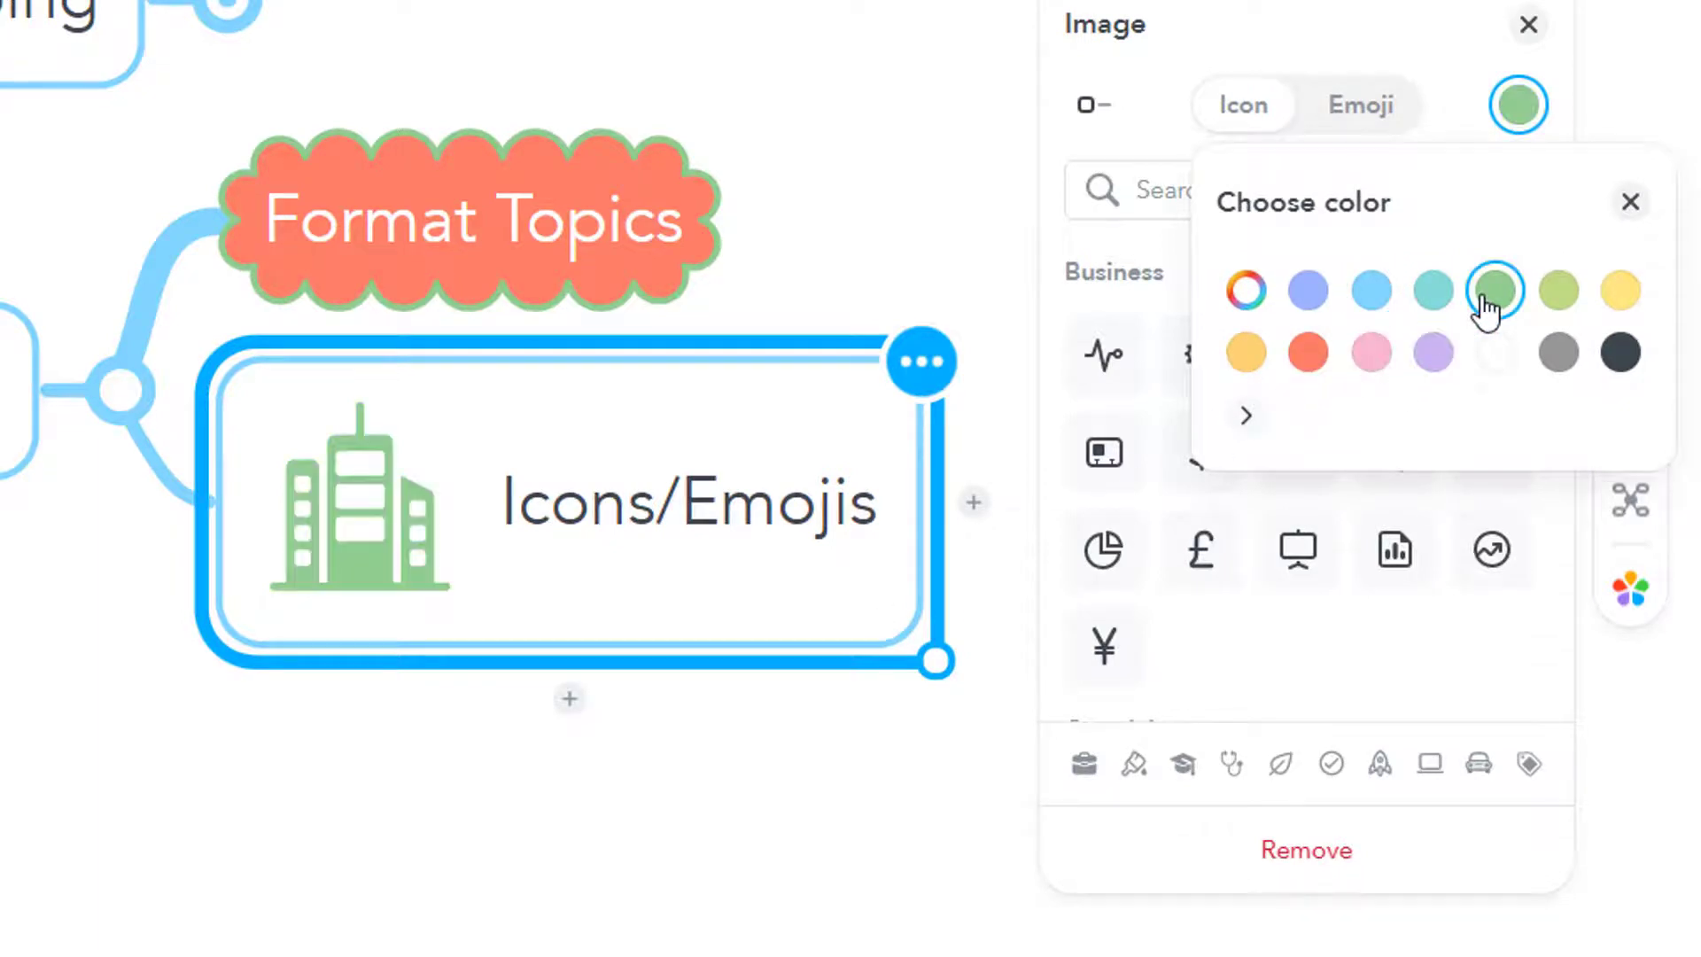
pyautogui.click(1200, 32)
# Replace the icon on Icons/Emojis with frequently used emojis, trying heart-eyes and thumbs-up among others and ending with the grinning face with sweat.
pyautogui.click(1362, 111)
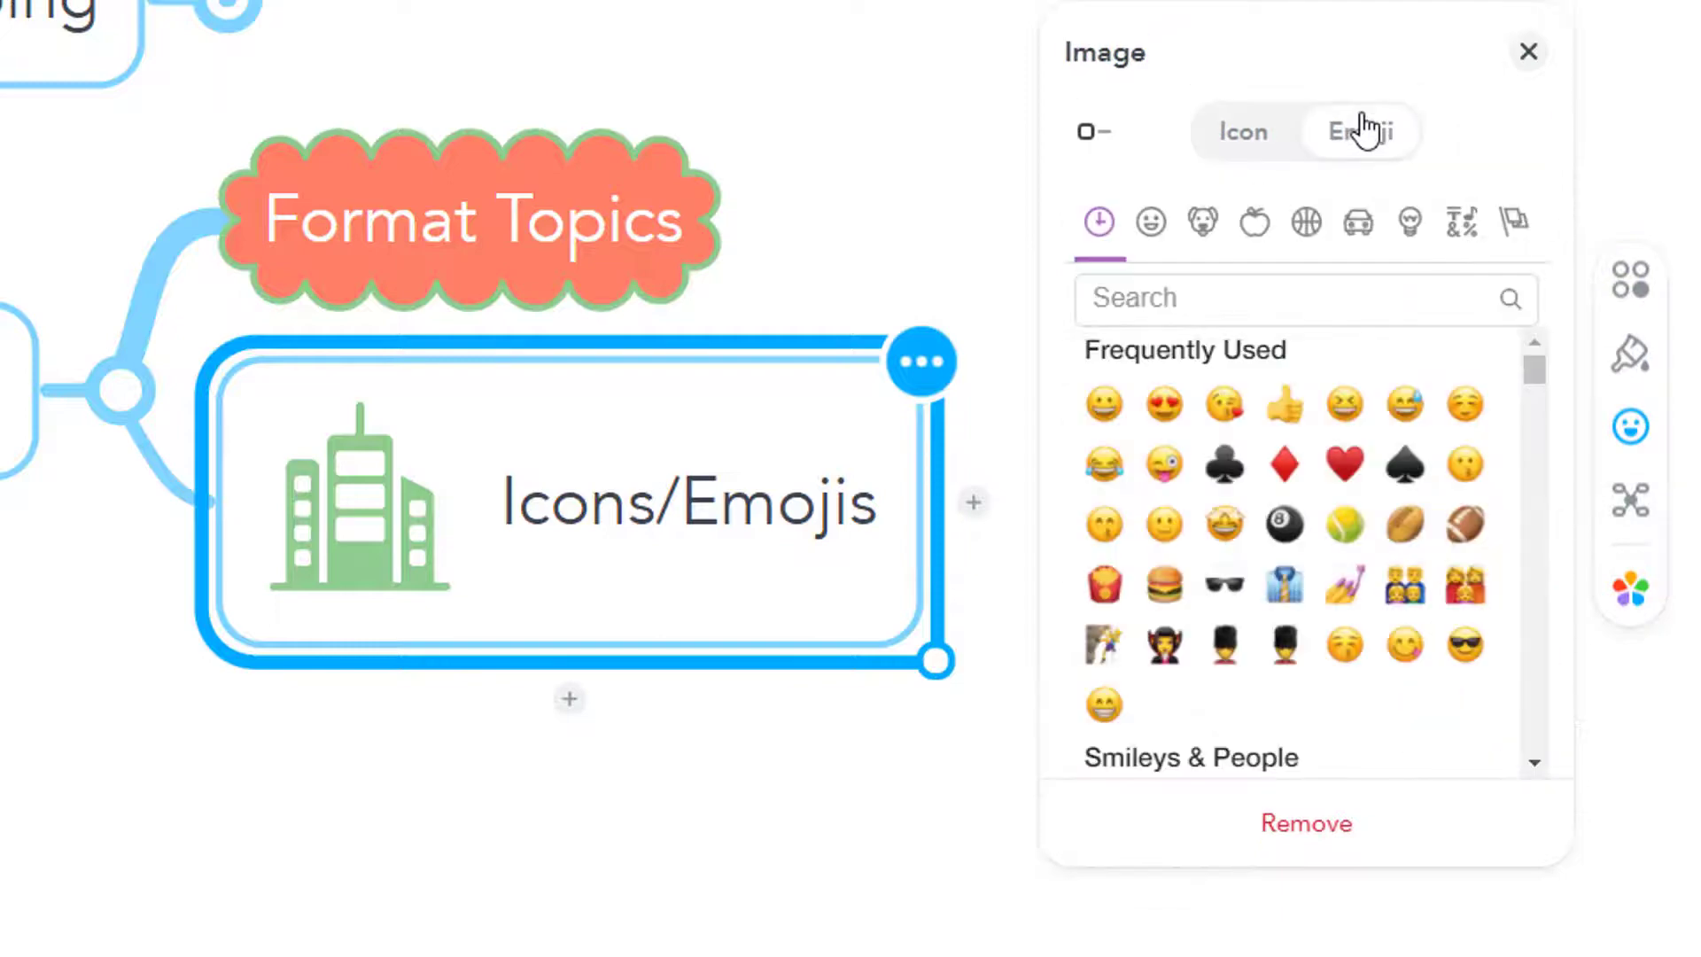
pyautogui.click(1106, 405)
pyautogui.click(1166, 408)
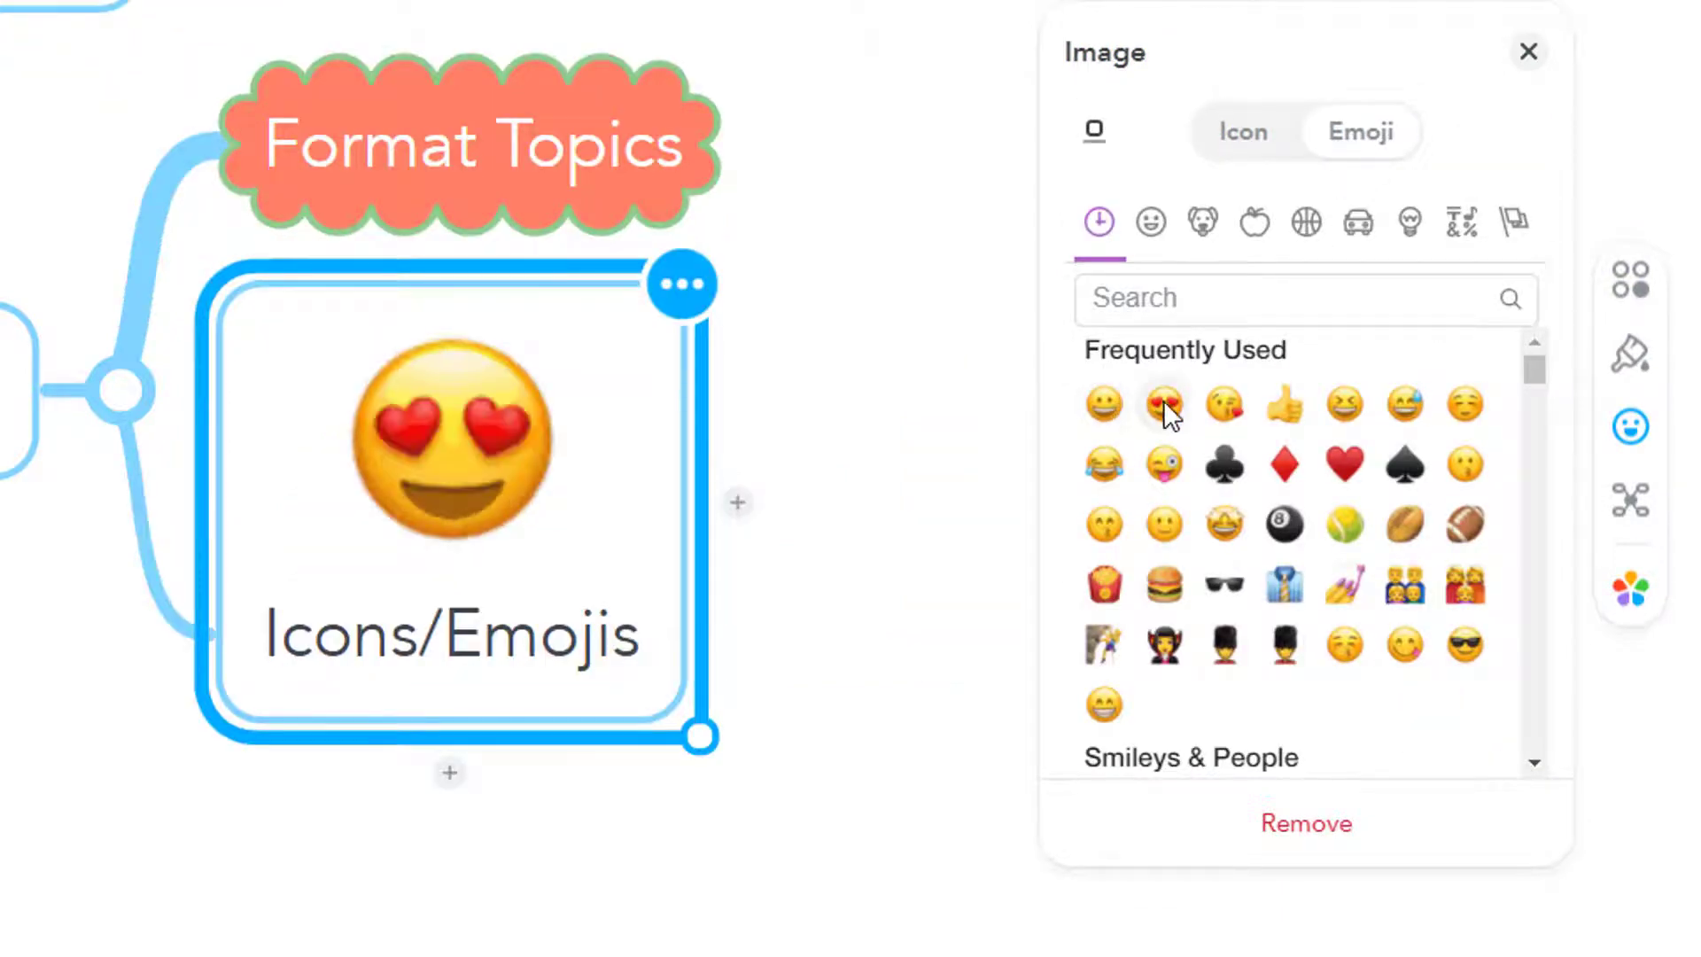
pyautogui.click(1225, 404)
pyautogui.click(1289, 408)
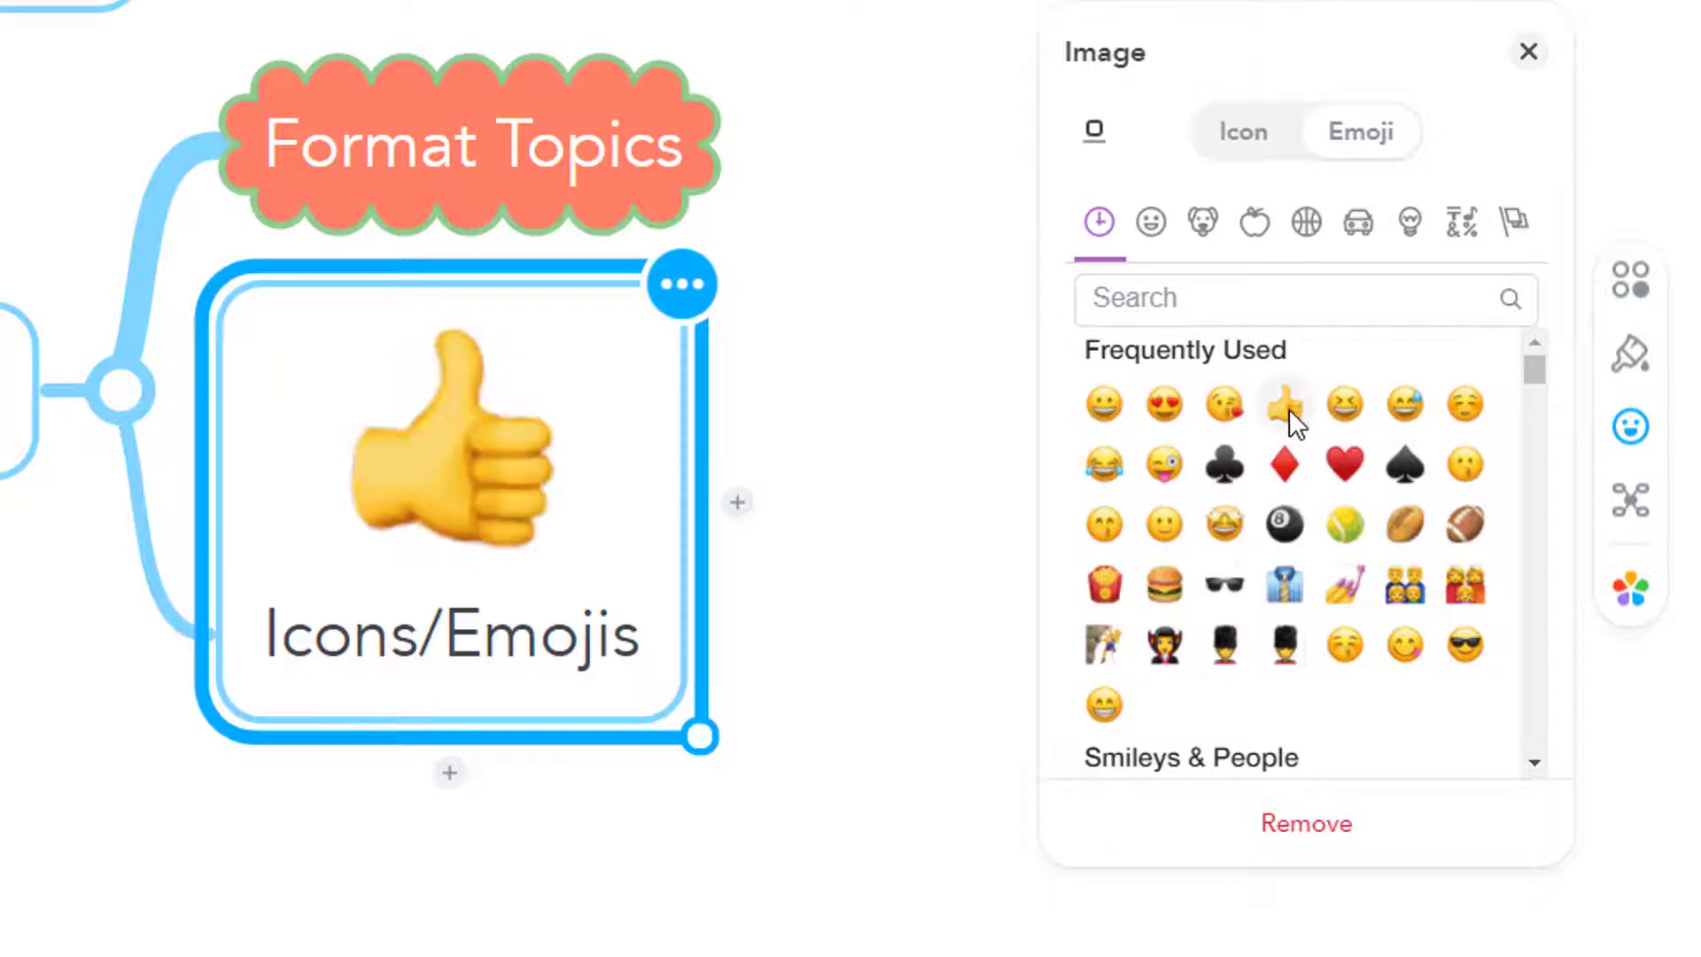
pyautogui.click(1342, 404)
pyautogui.click(1405, 406)
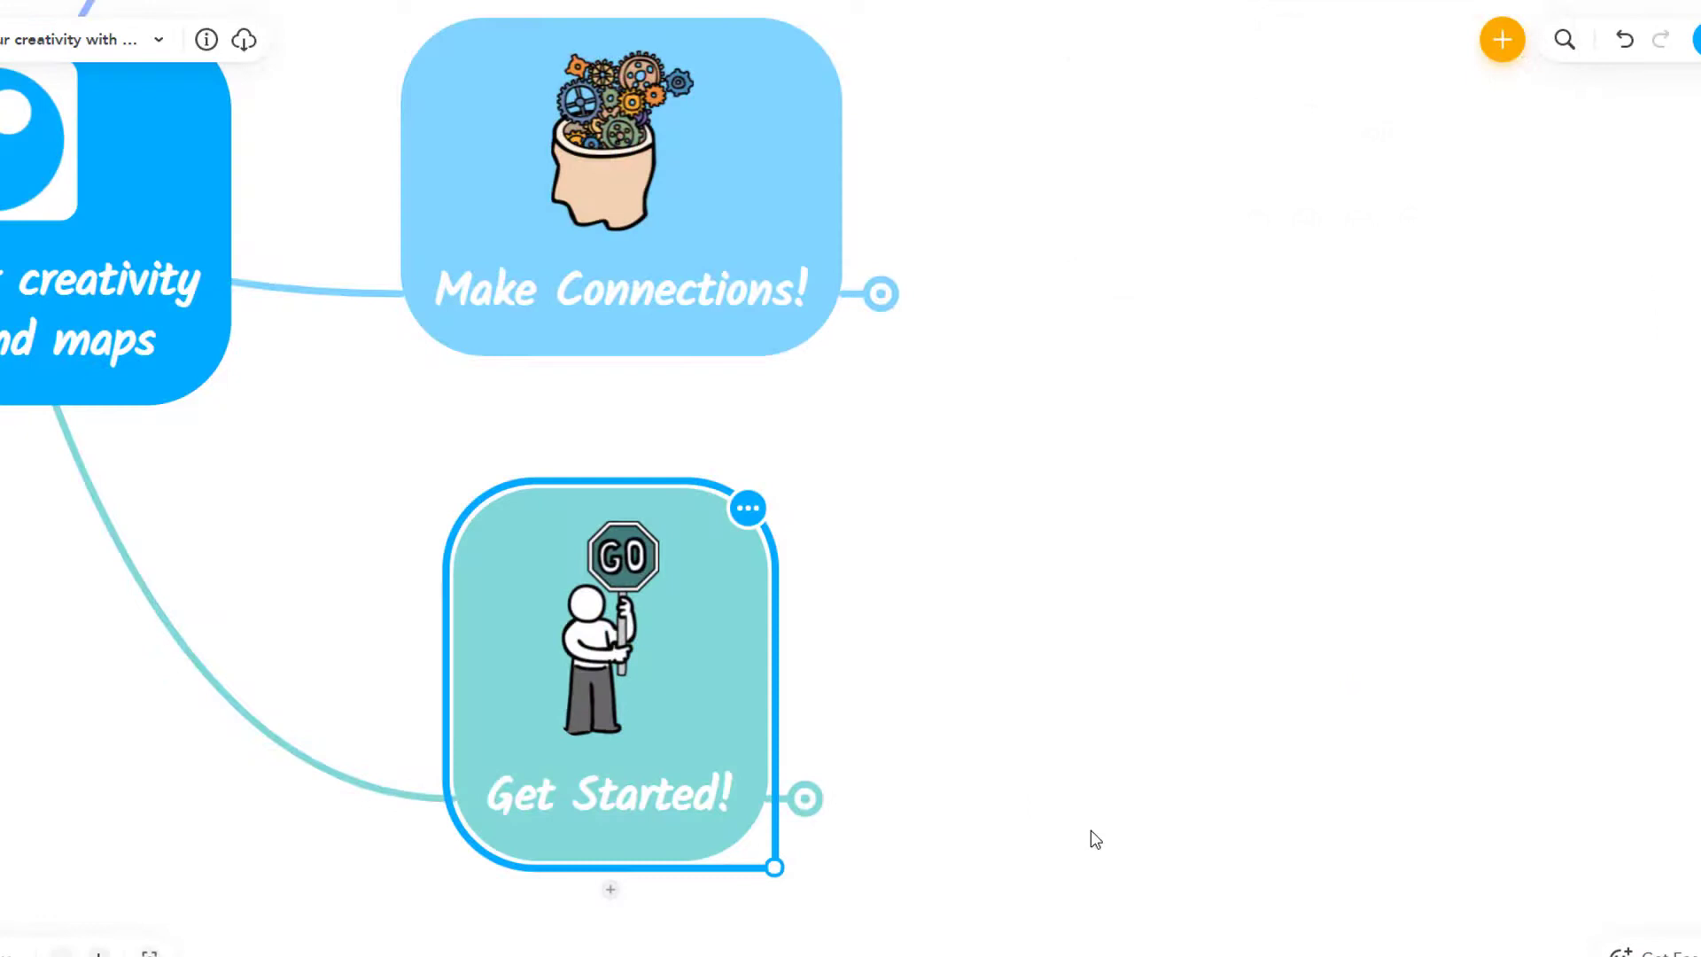
# Expand the Get Started! topic to reveal its subtopics.
pyautogui.moveTo(1090, 835); pyautogui.dragTo(1037, 558)
pyautogui.scroll(3, 1037, 551)
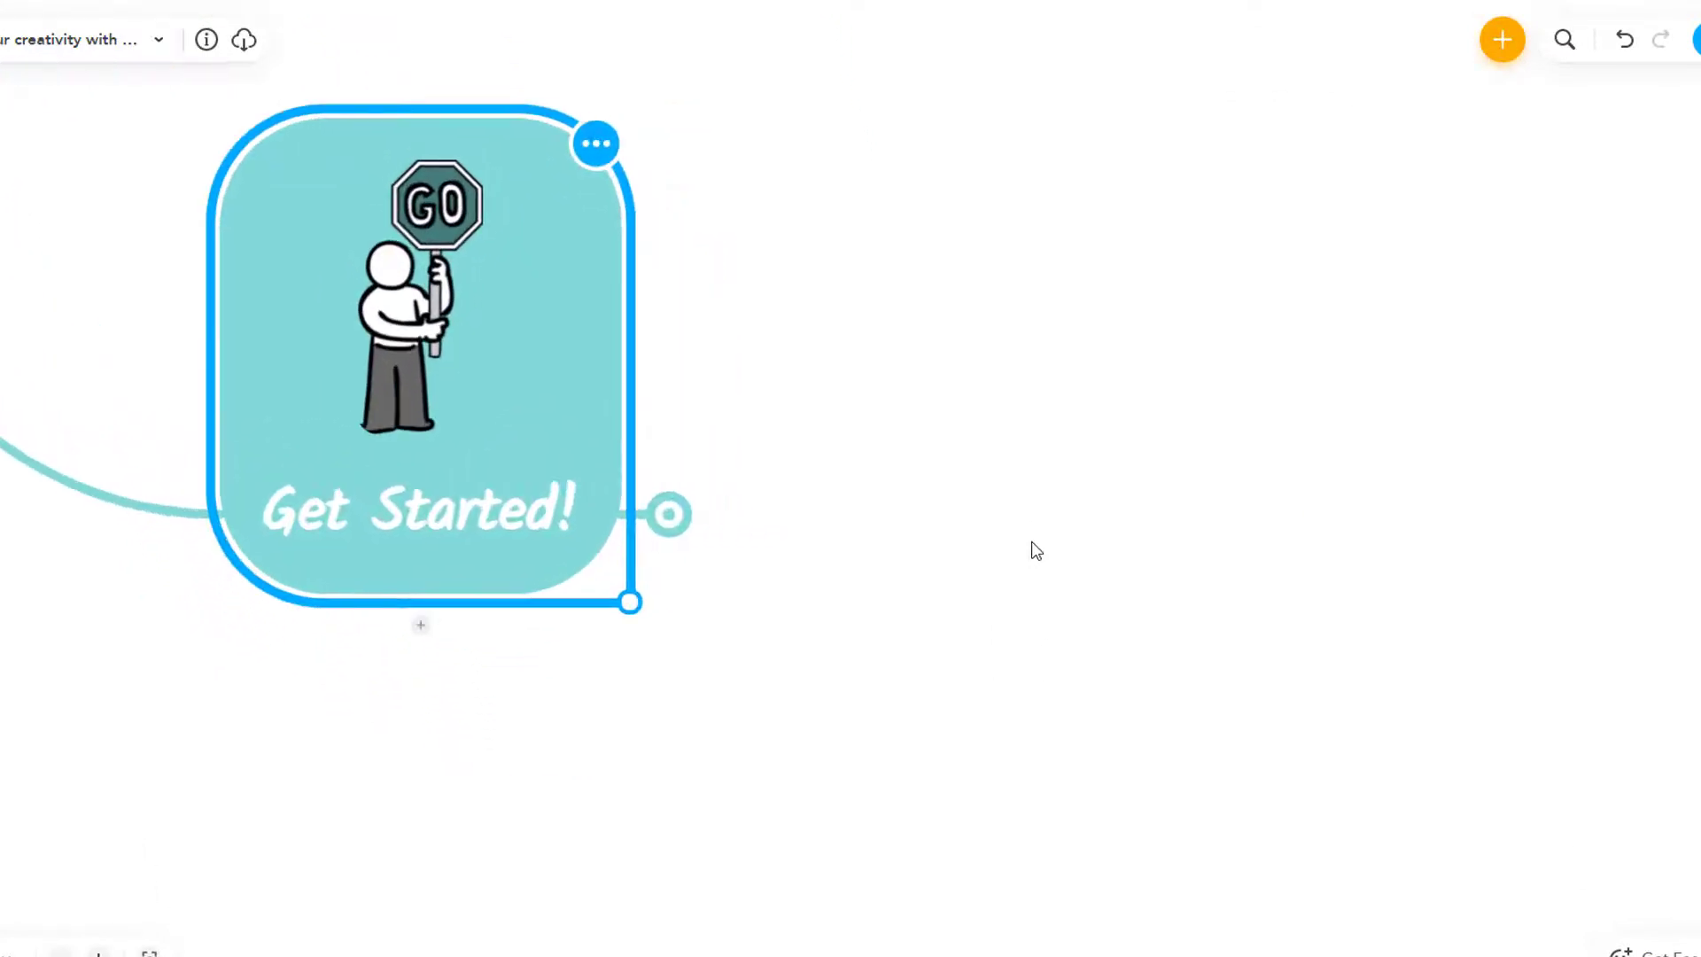
pyautogui.click(688, 529)
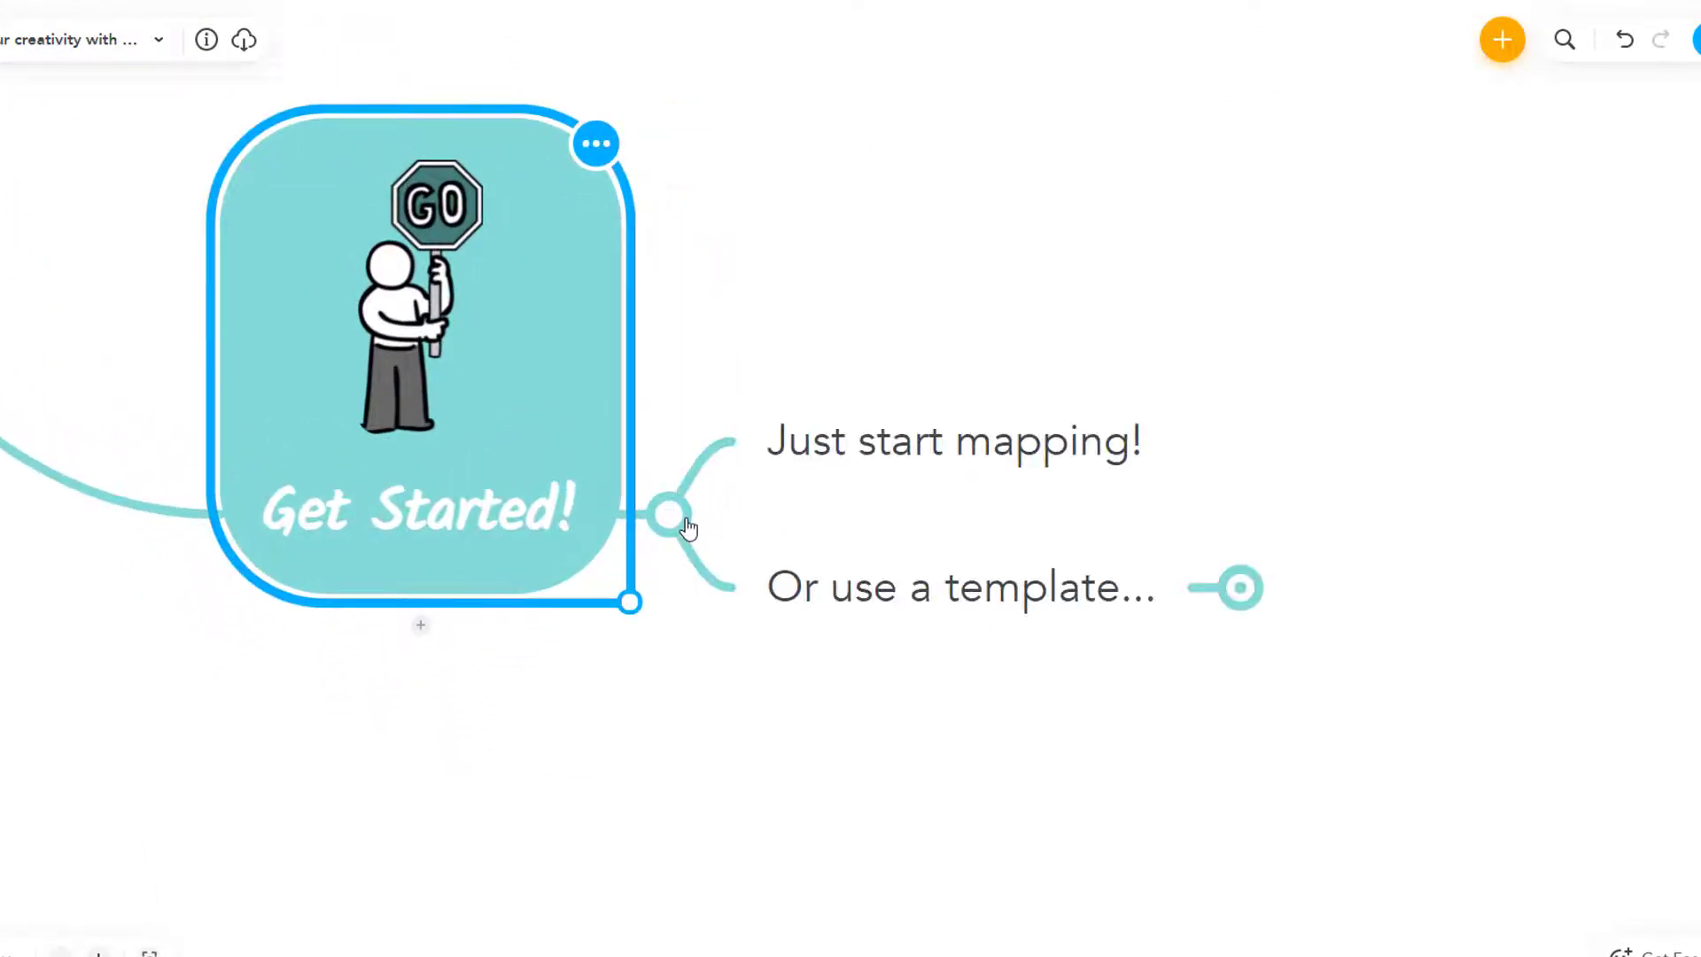
# Add the subtopics "Blank mind map" and "Word association" under Just start mapping!
pyautogui.click(1021, 457)
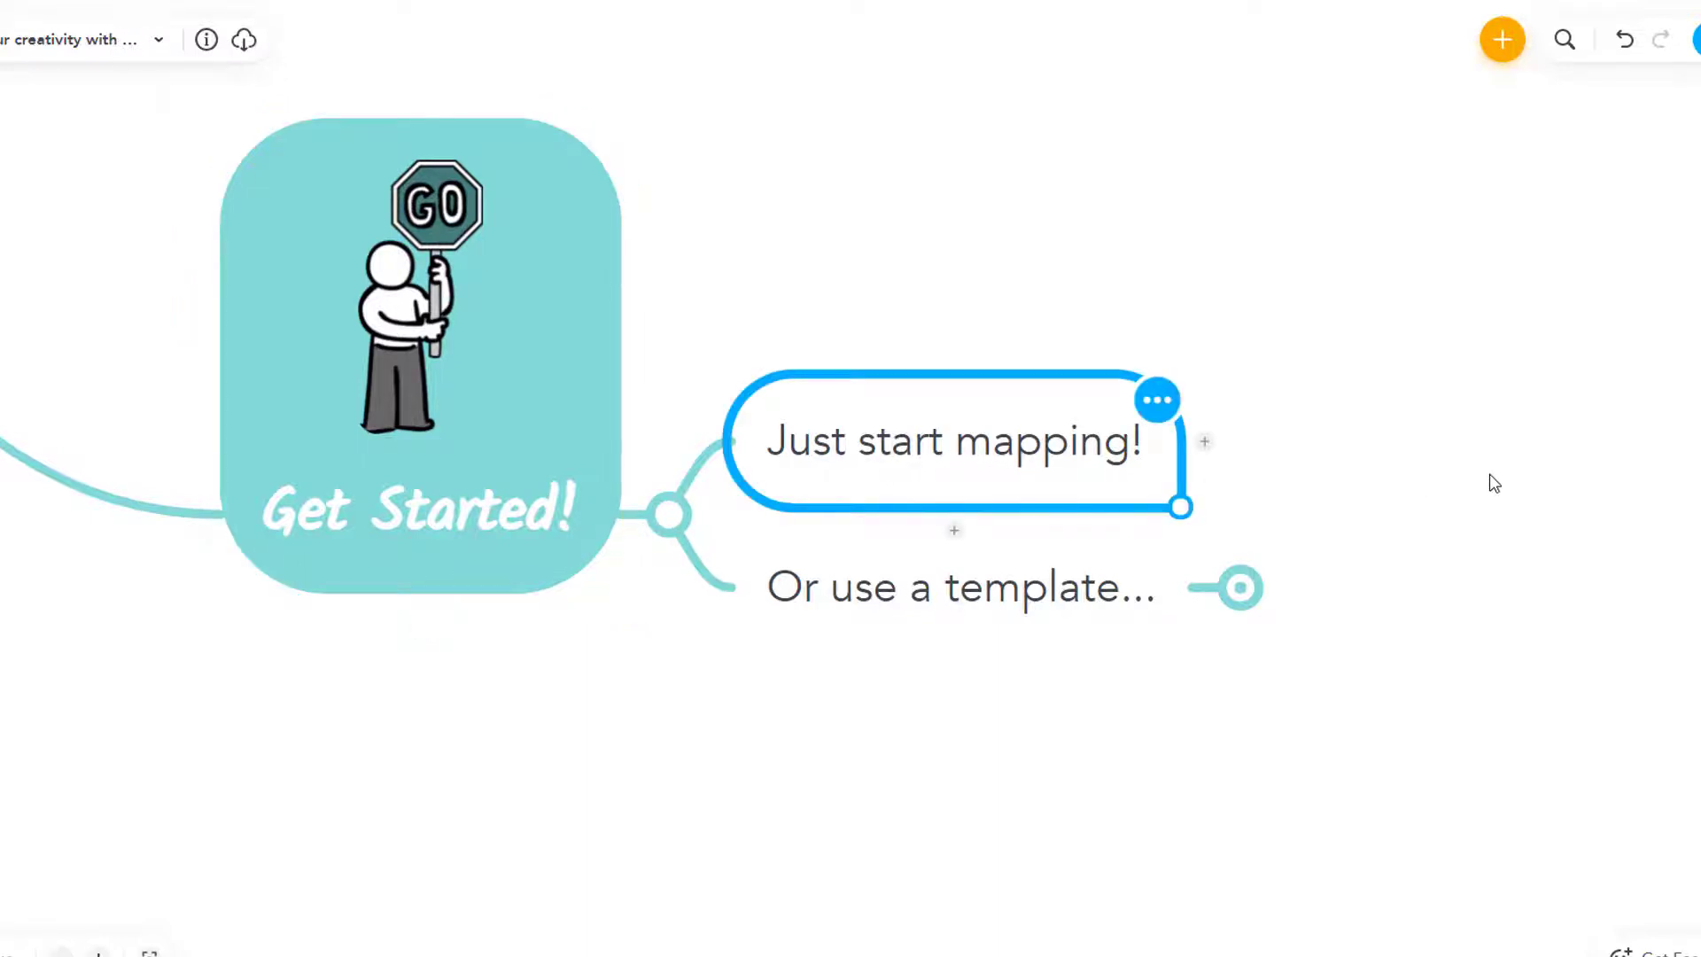
pyautogui.press('Tab')
pyautogui.write('Blank')
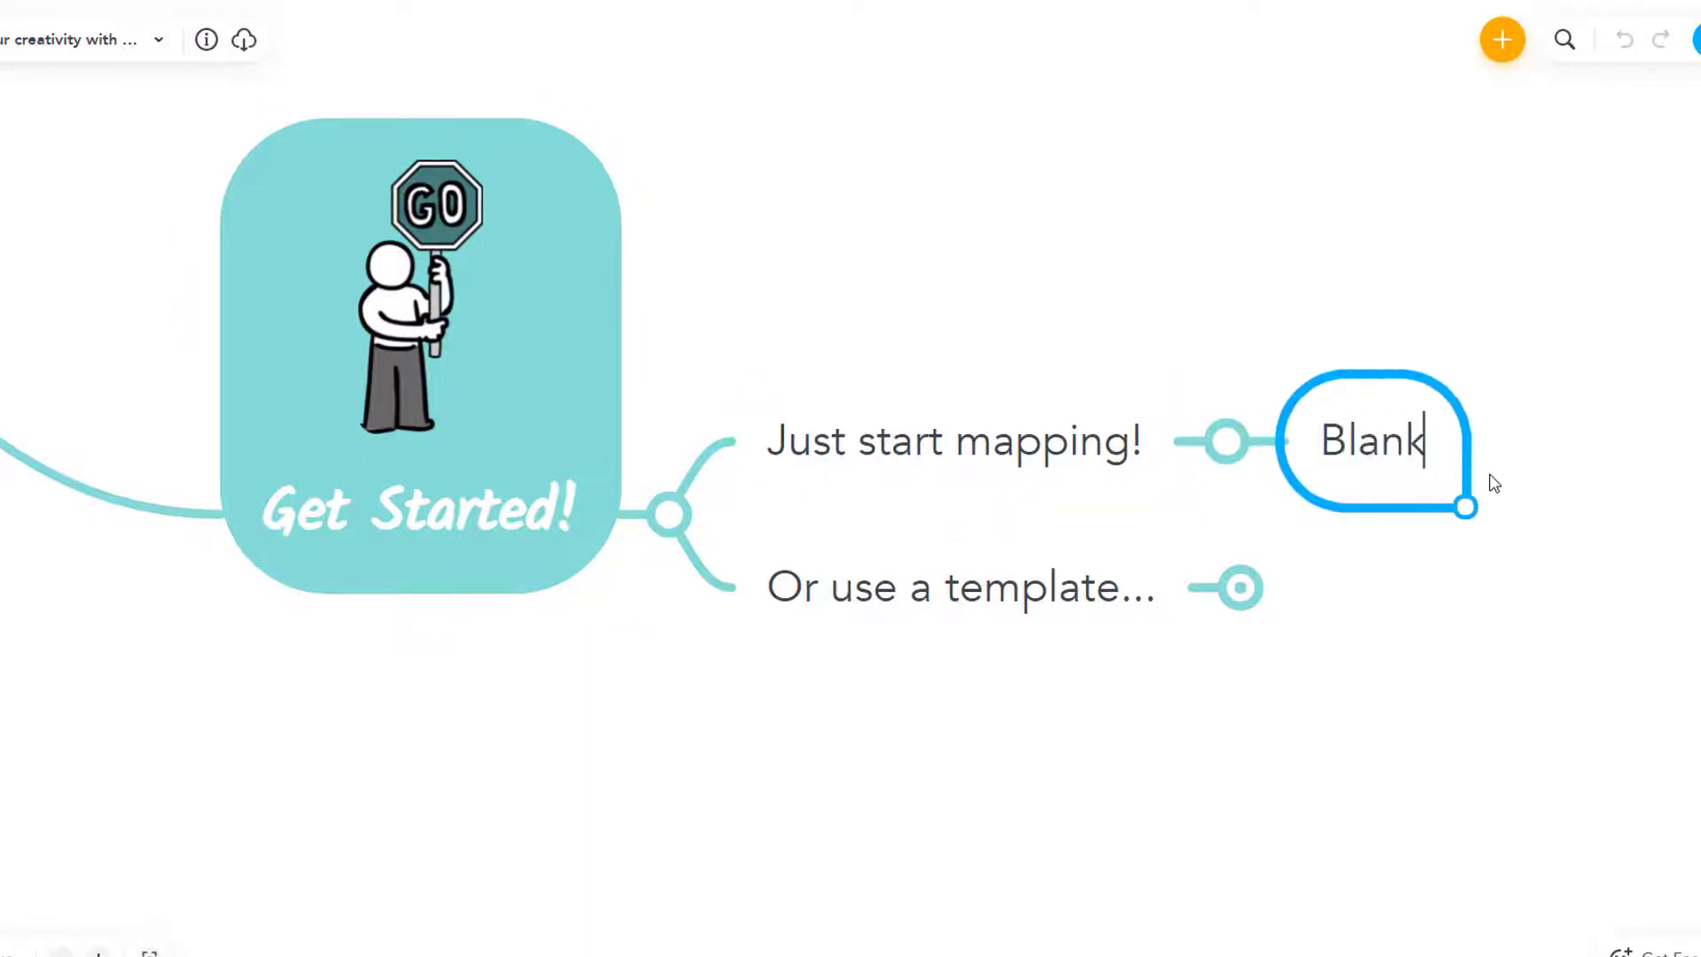
pyautogui.write(' mind map')
pyautogui.press('Return')
pyautogui.write('W')
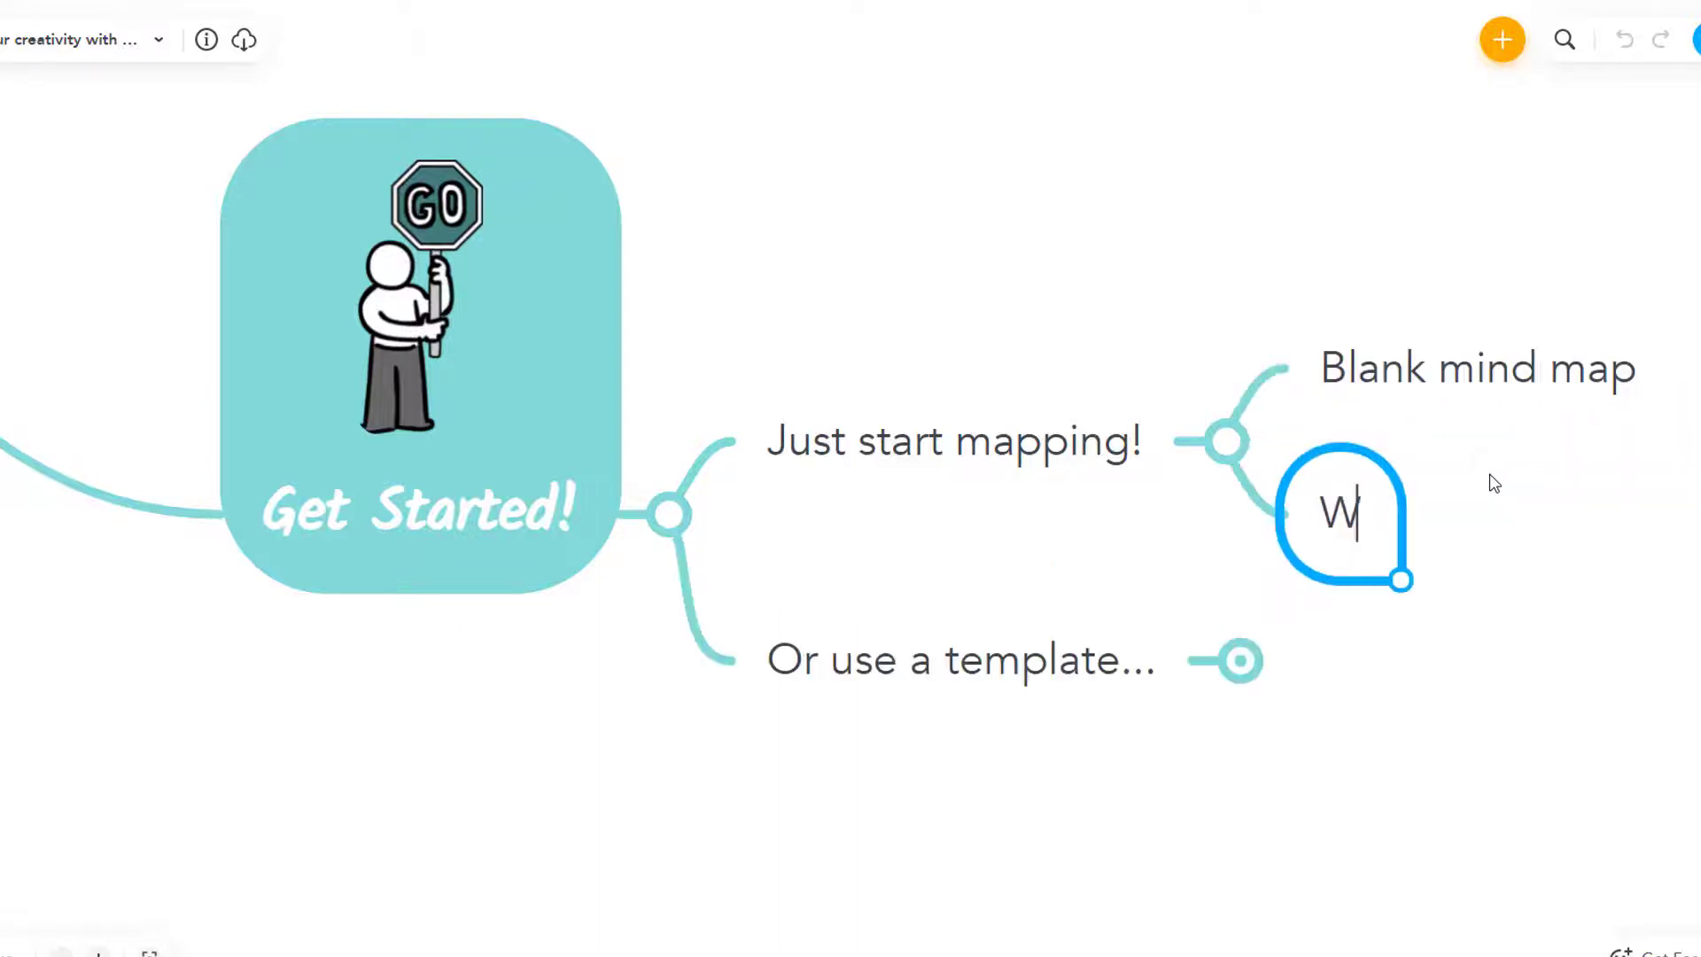
pyautogui.write('ord associatio')
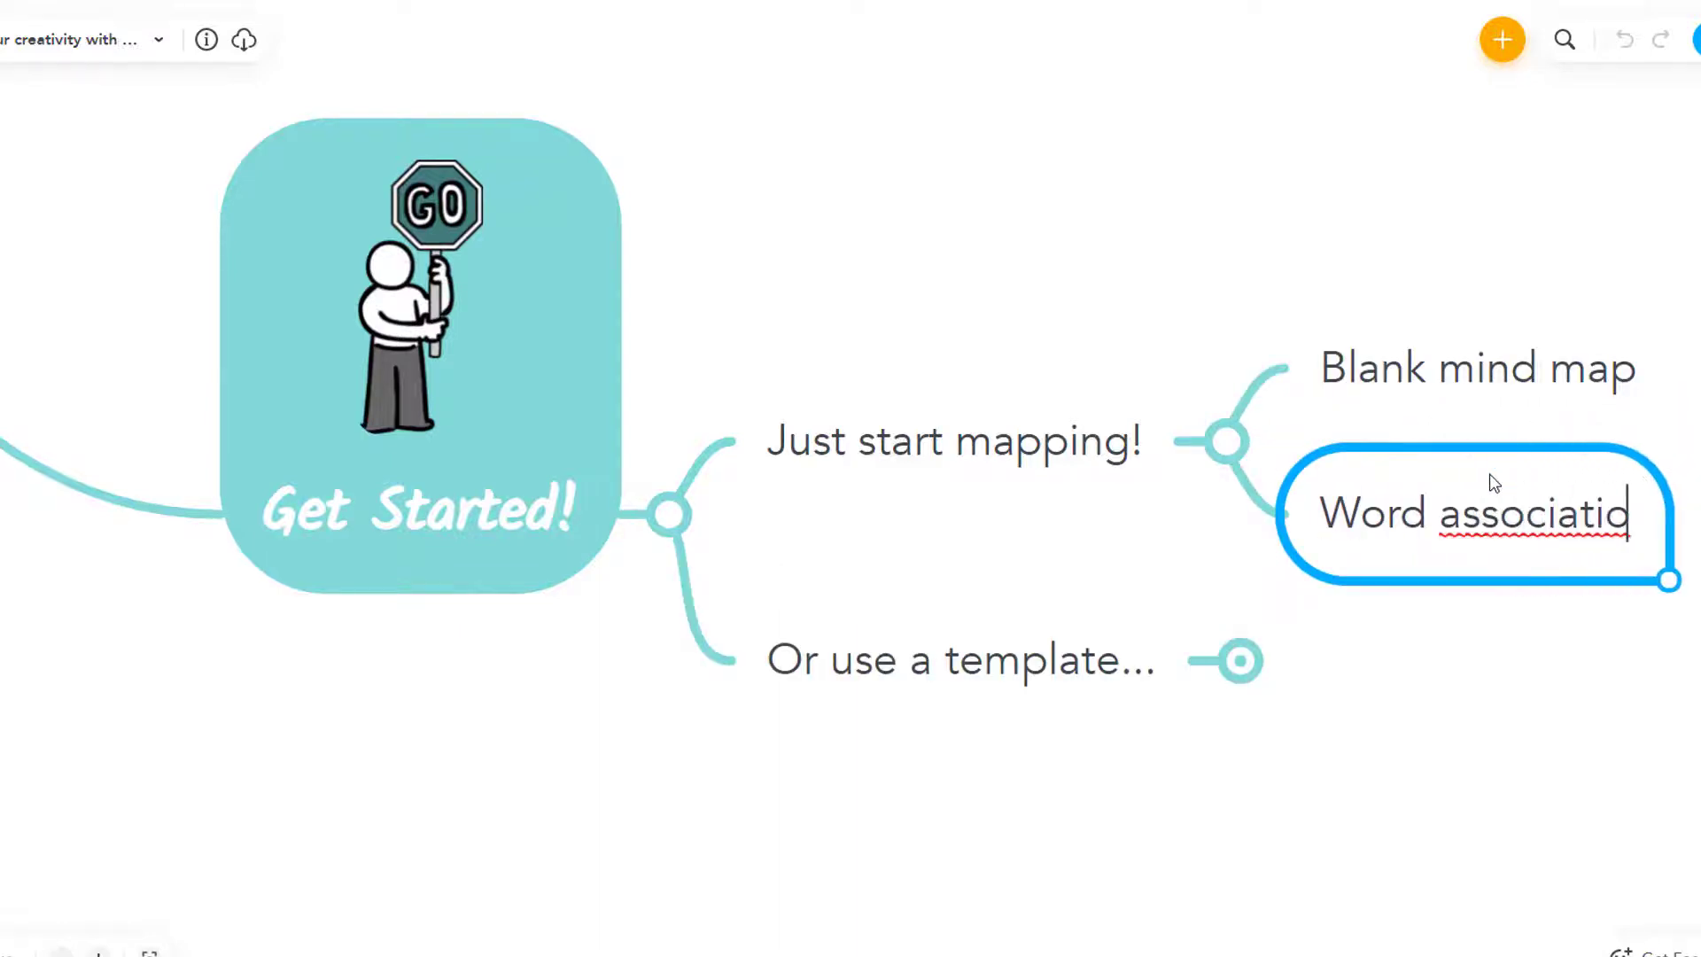
pyautogui.write('n')
# Collapse the Just start mapping! topic and expand Or use a template....
pyautogui.click(1021, 650)
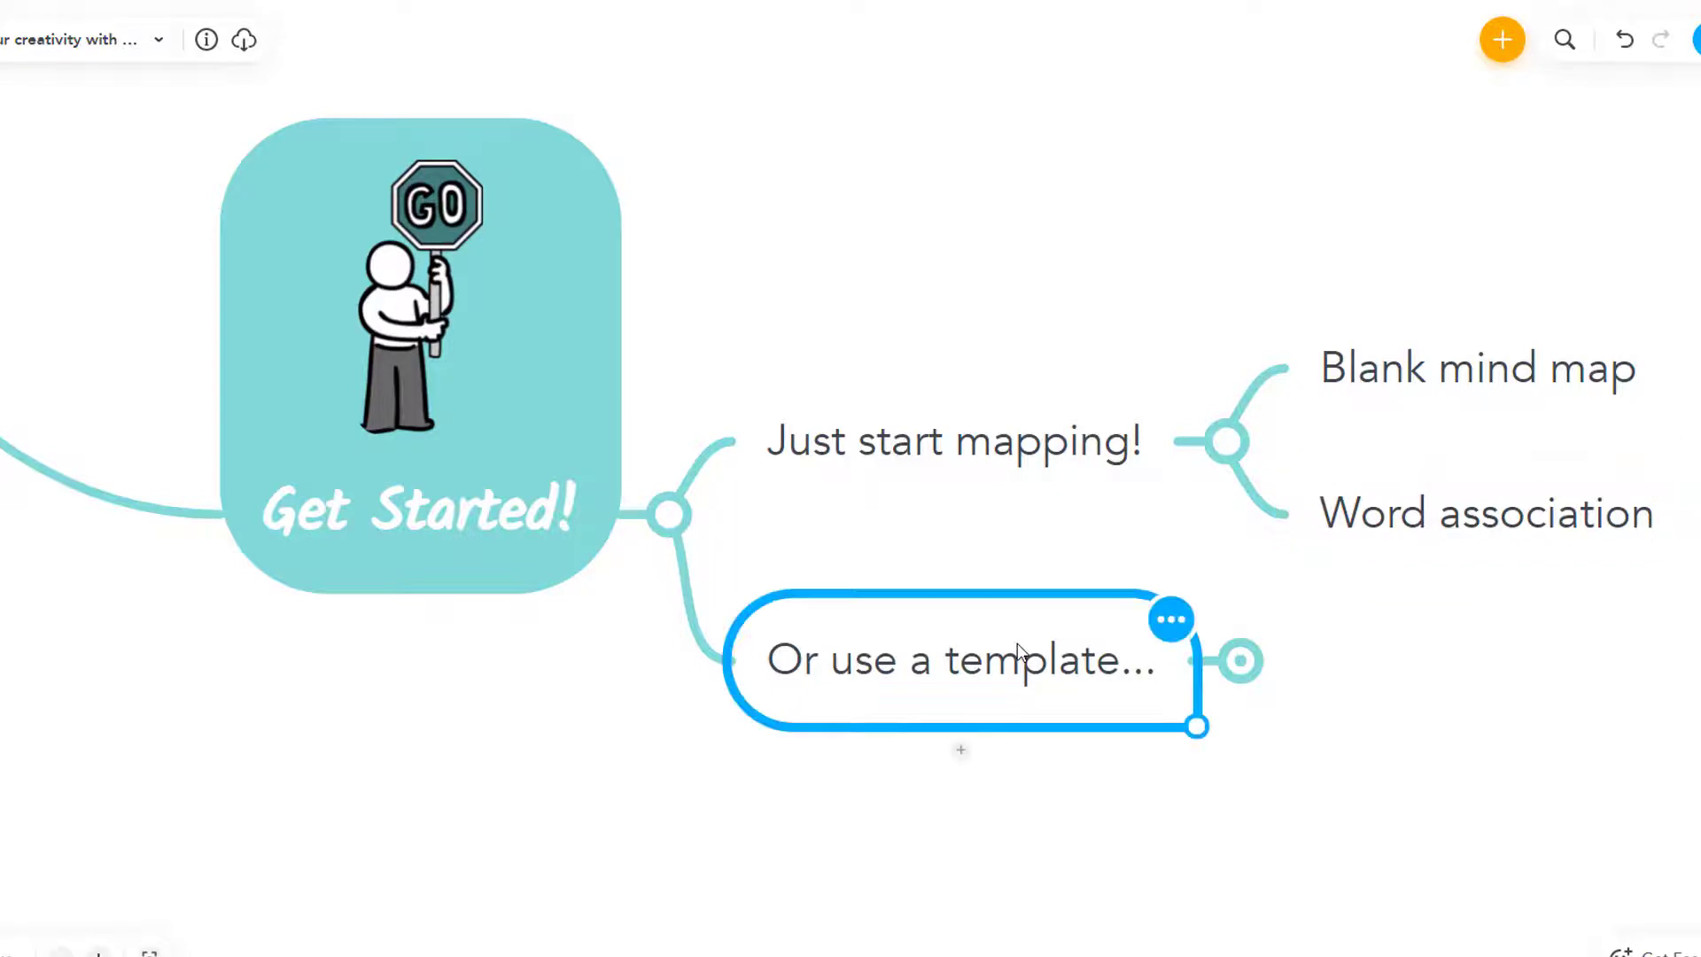
pyautogui.click(1225, 440)
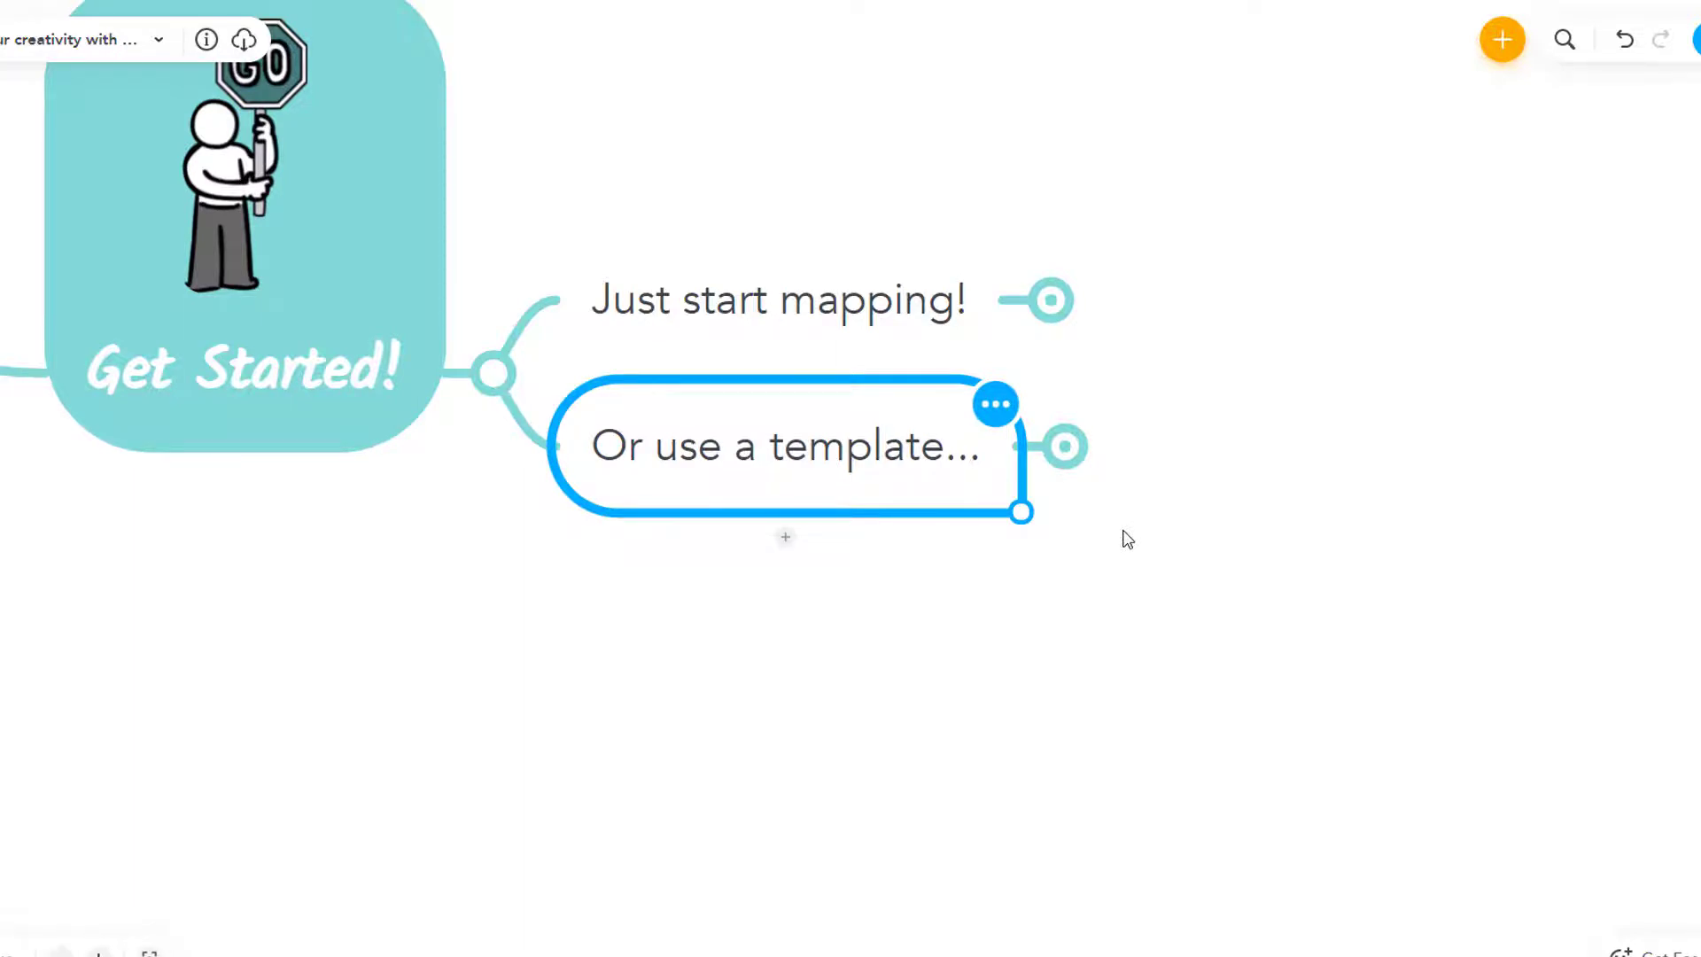
pyautogui.click(1080, 462)
# Step through the Practical: SCAMPER and Imaginative: Creative Prompts topics, and select the central topic of the SCAMPER template map.
pyautogui.click(1178, 430)
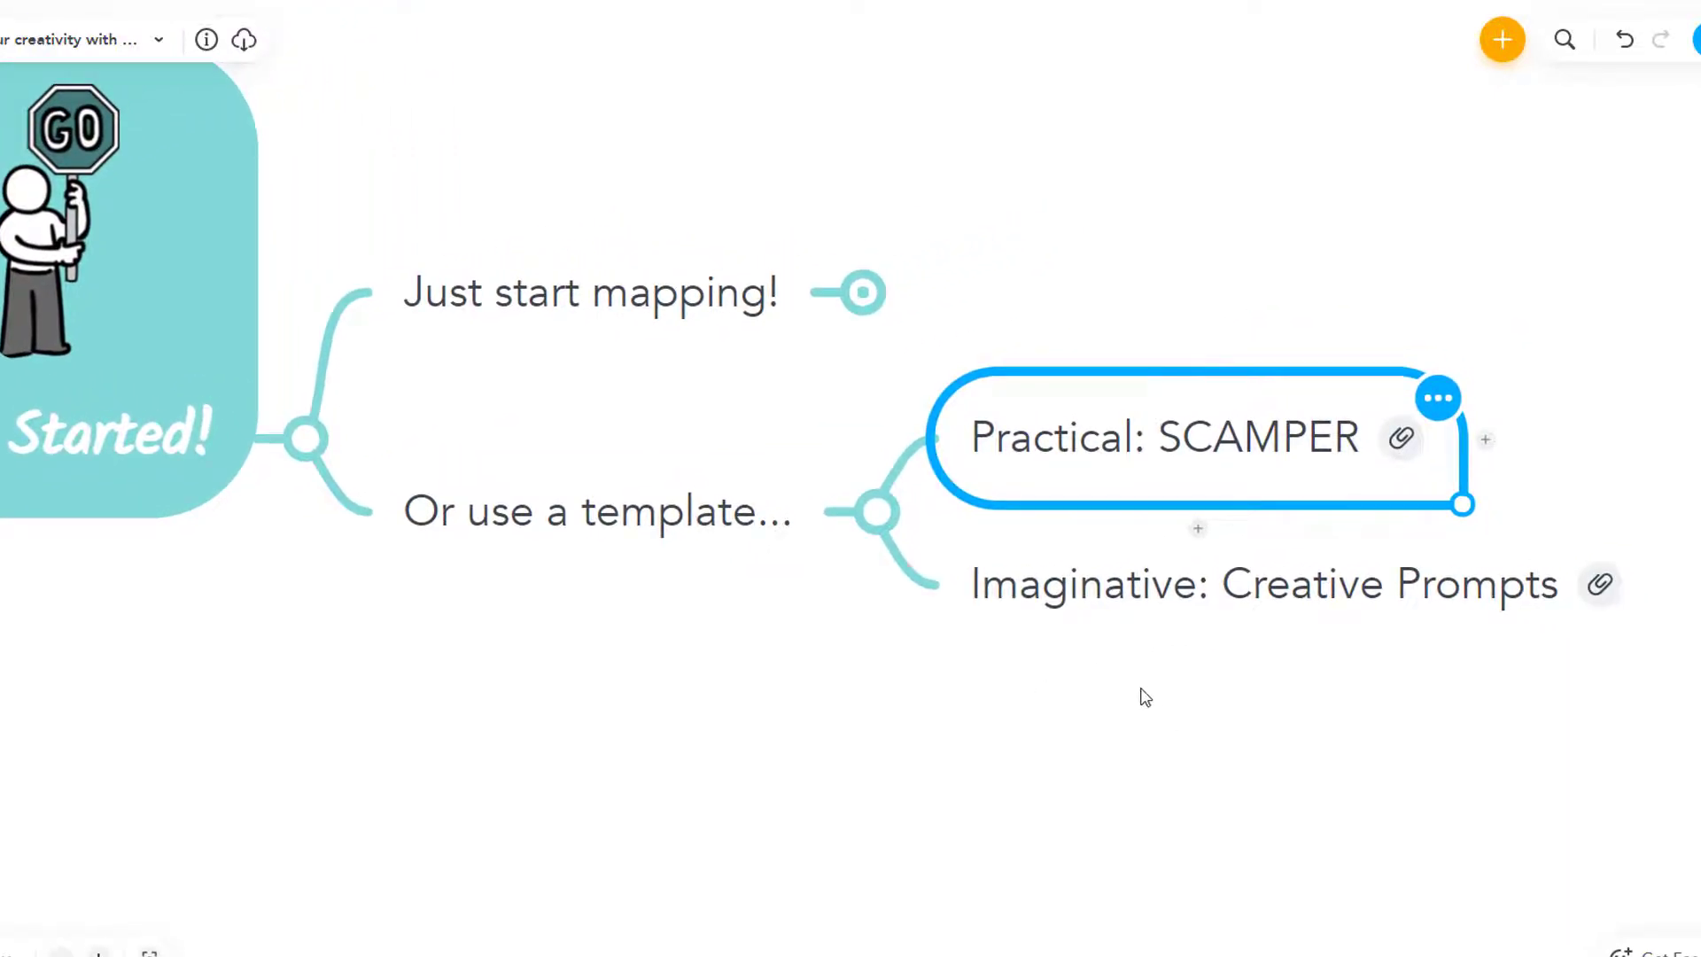
pyautogui.click(1164, 592)
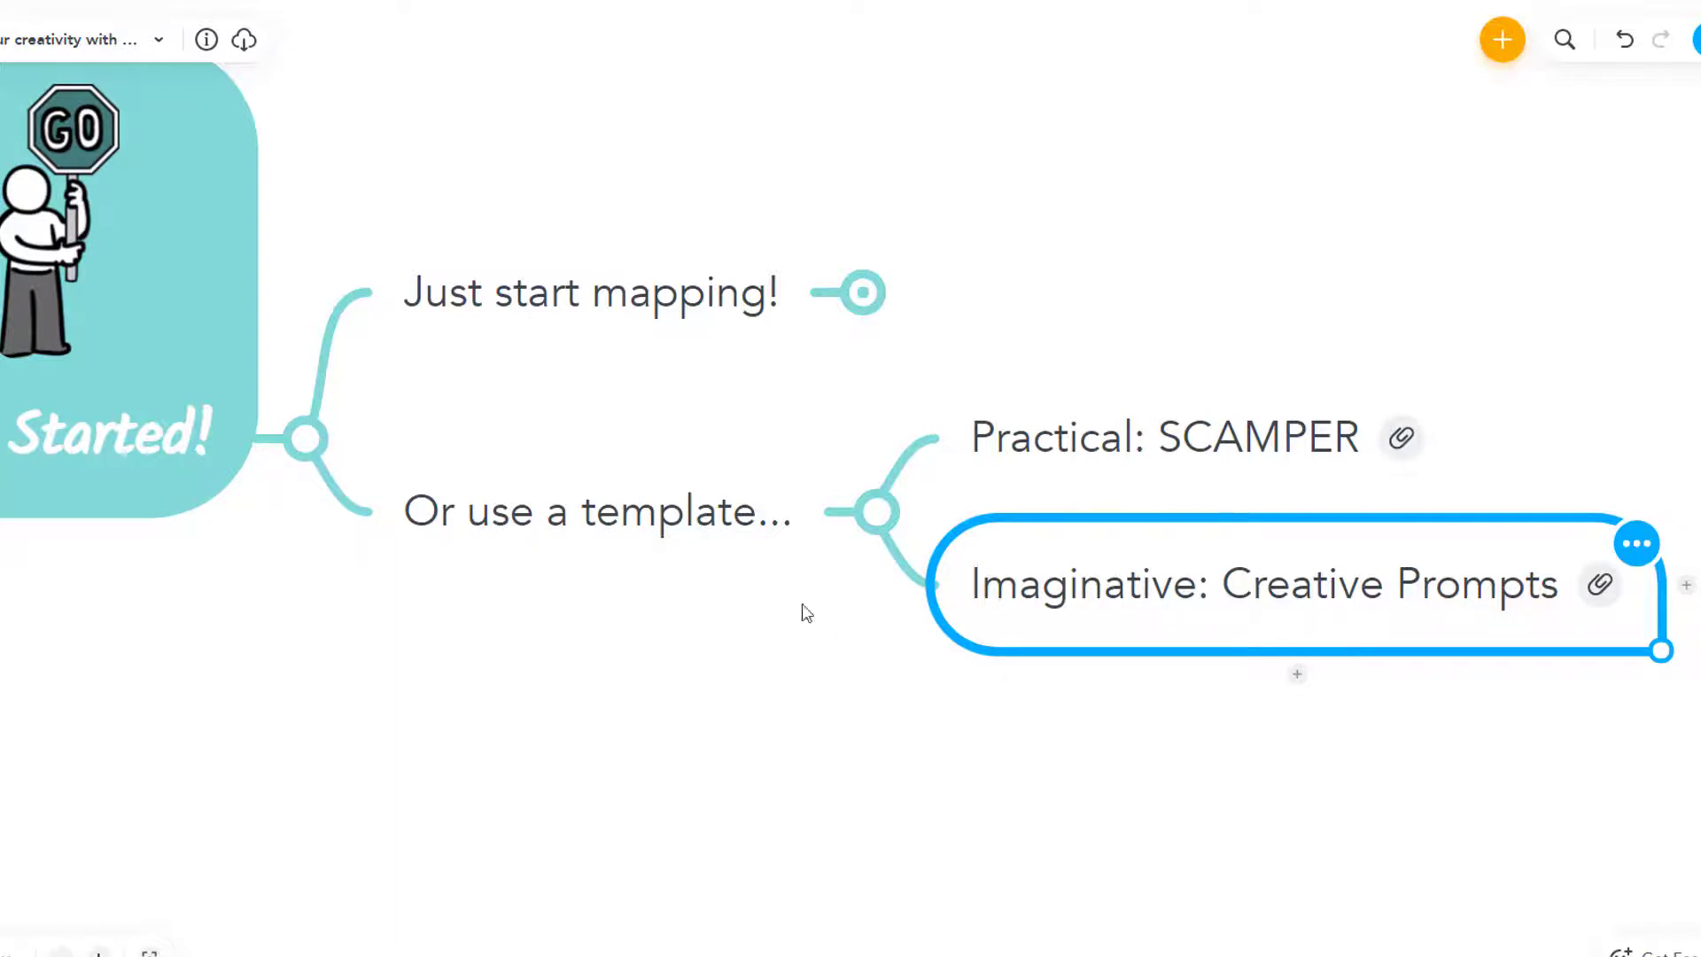
pyautogui.click(689, 528)
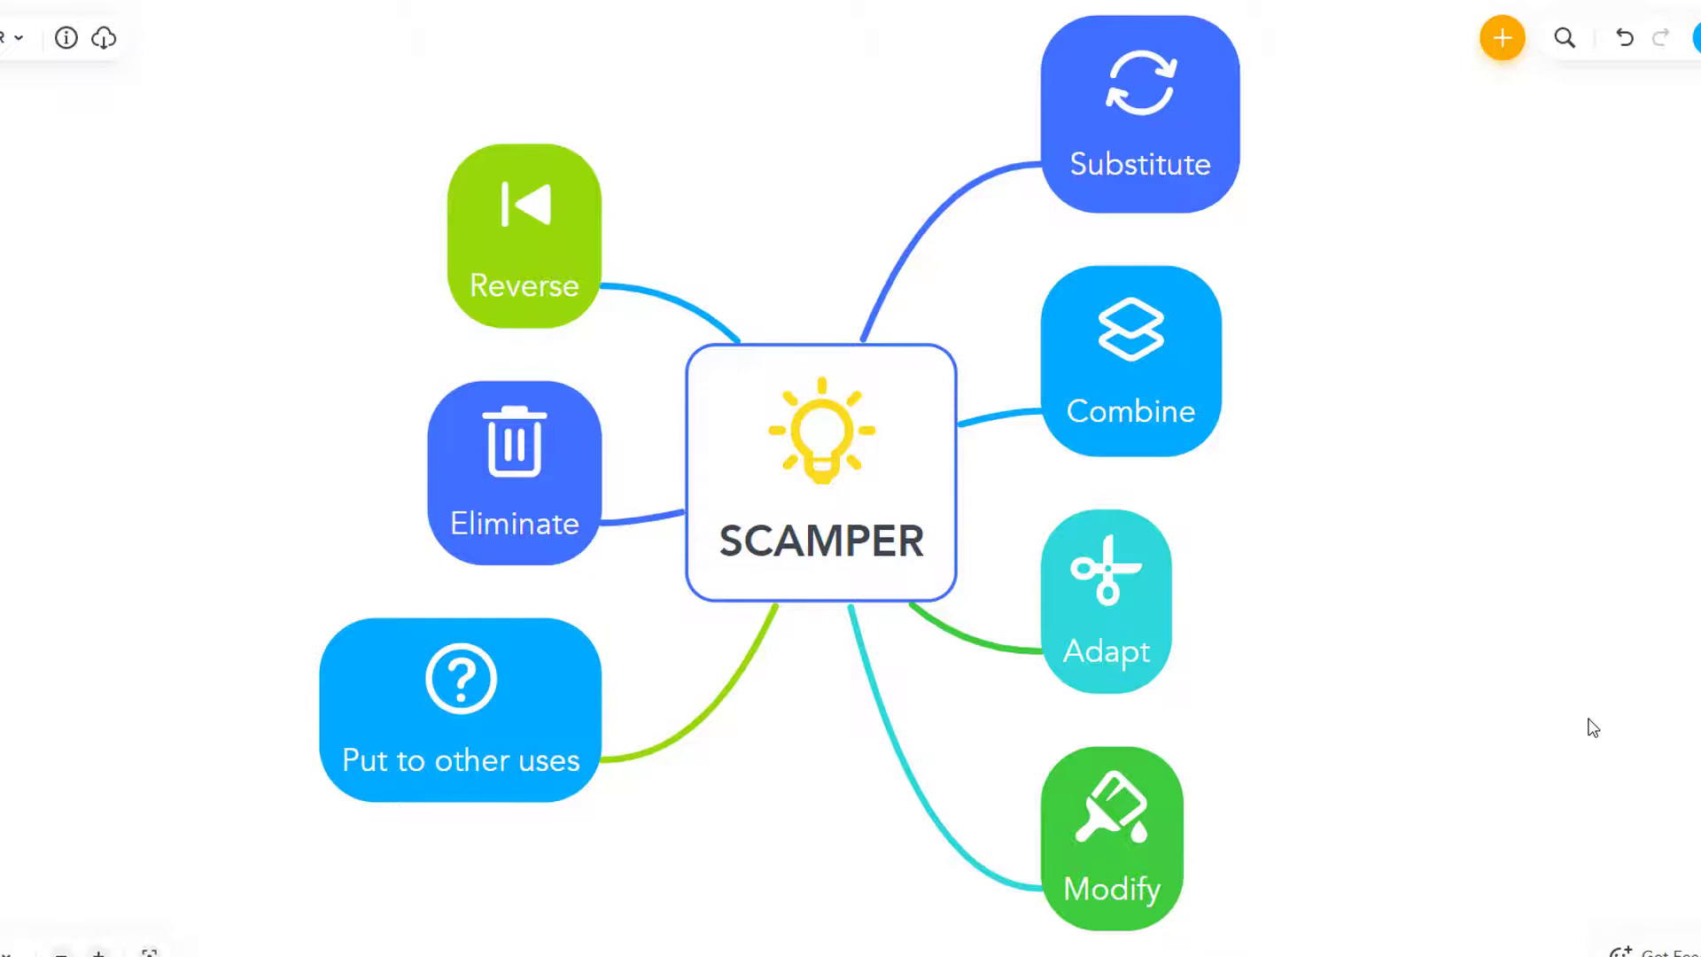
pyautogui.click(910, 562)
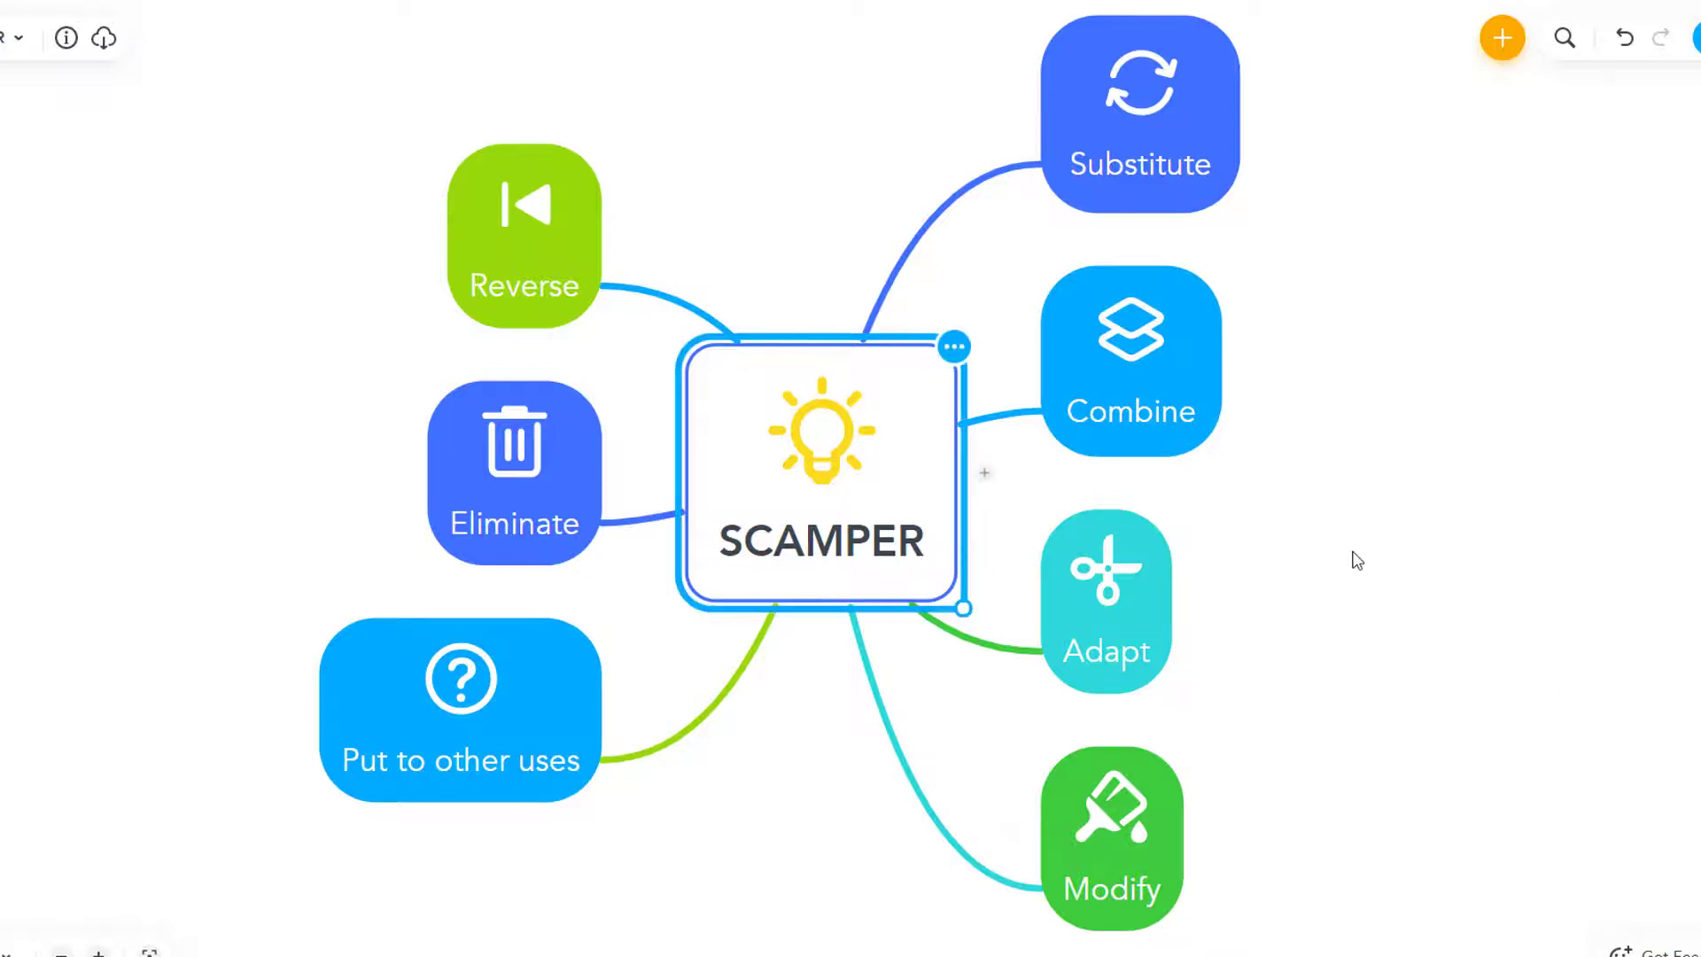